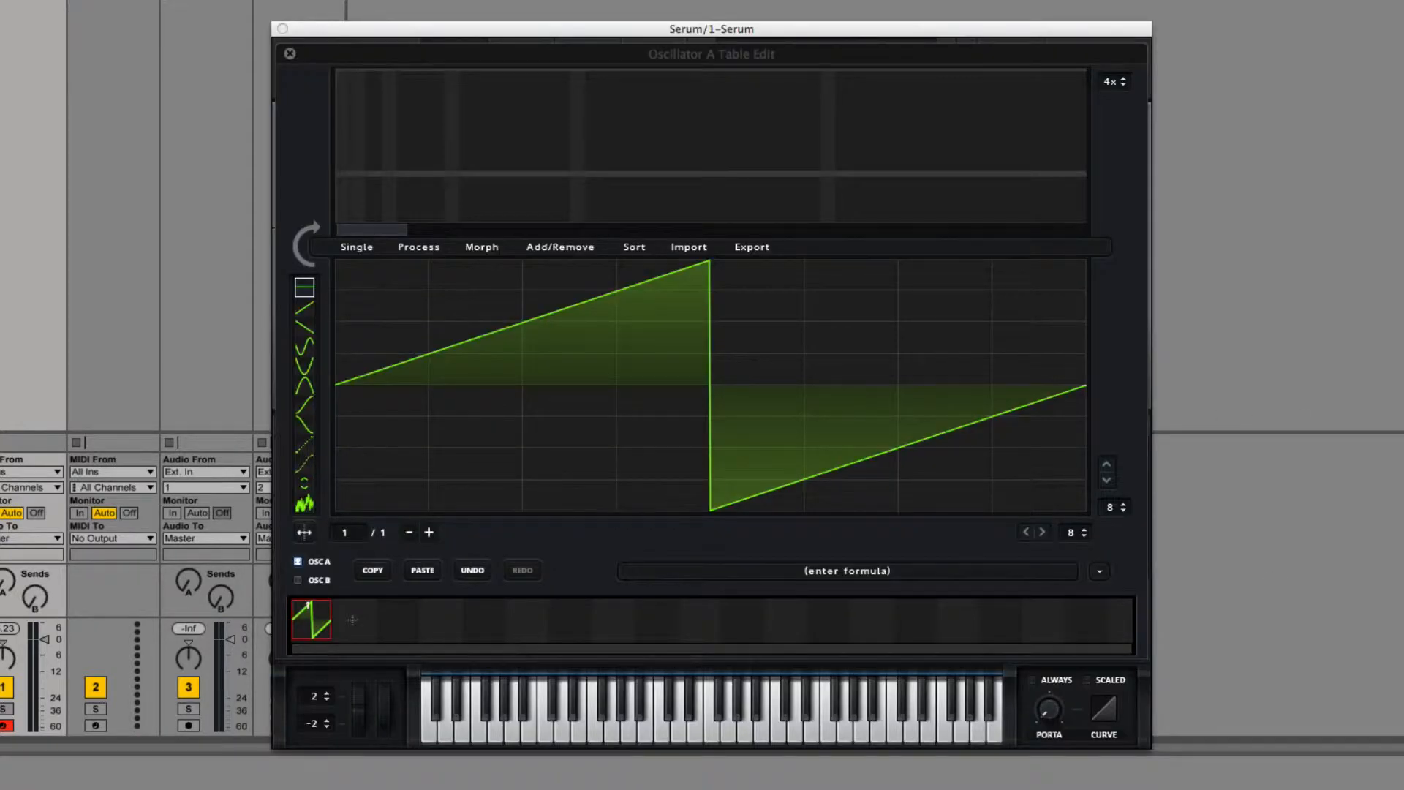
Step: Draw rising ramps at varying heights across frame 2 of Oscillator A's table and reshape its harmonic bins into broad humps
drag(607, 563, 368, 621)
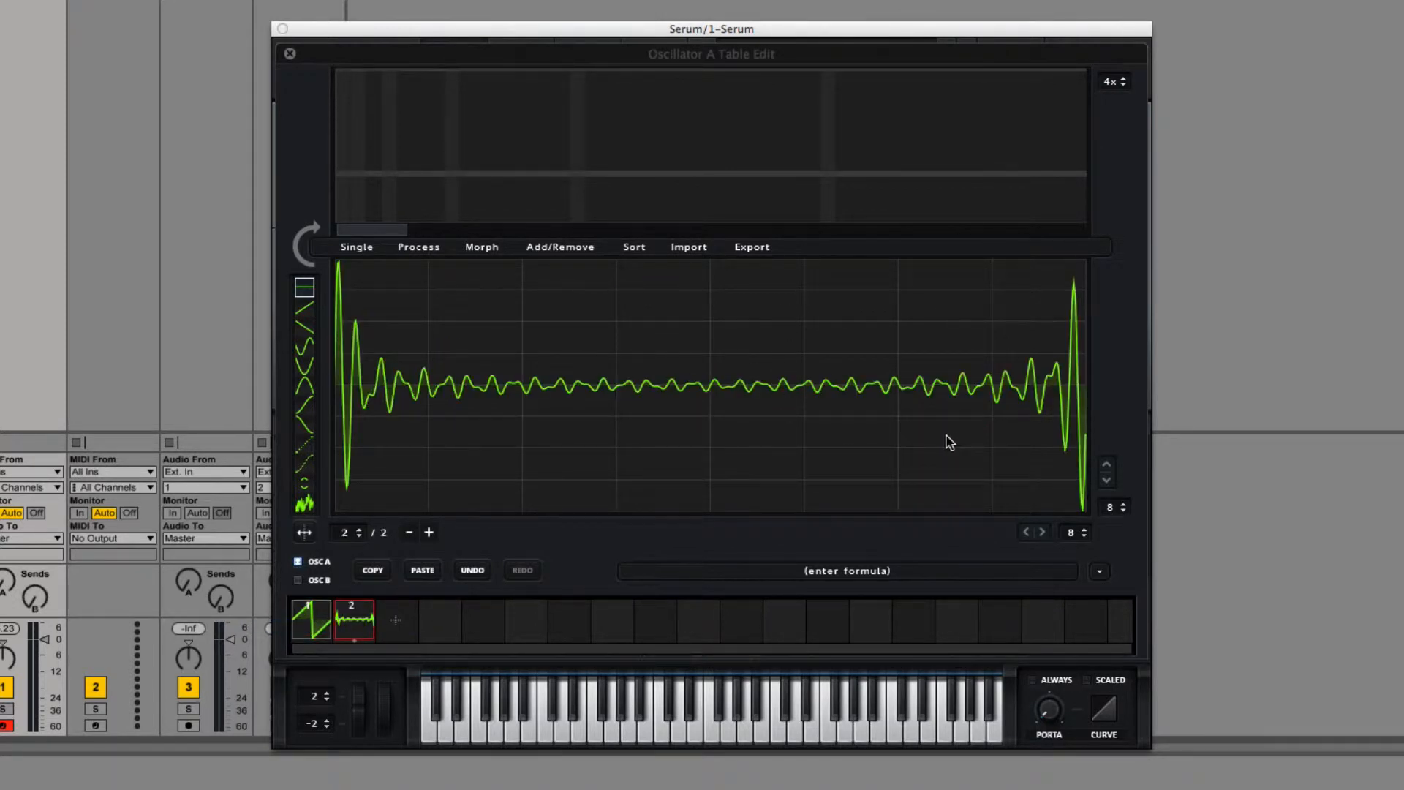
click(306, 312)
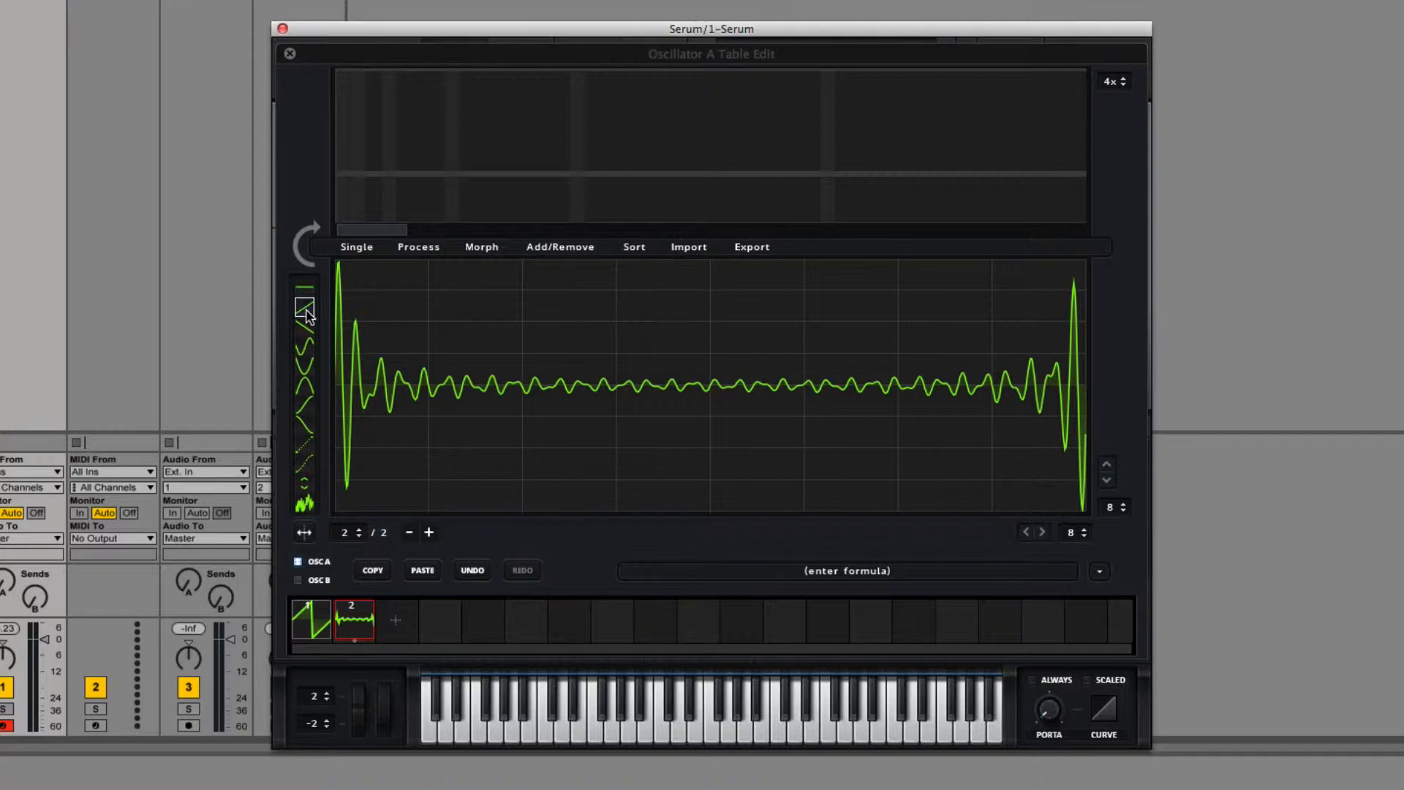
mouse_move(366, 461)
mouse_down()
mouse_move(690, 382)
mouse_move(1100, 424)
mouse_up()
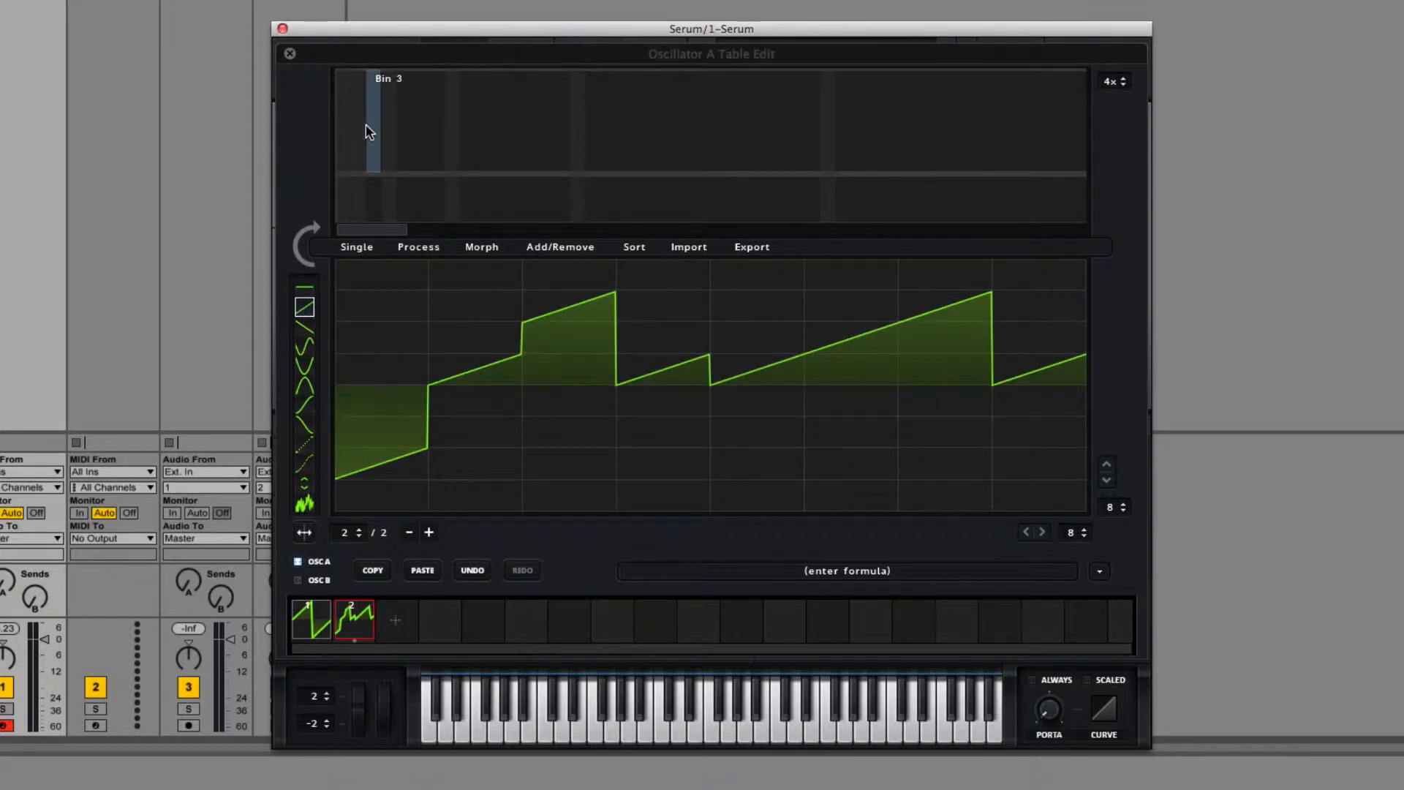
click(306, 243)
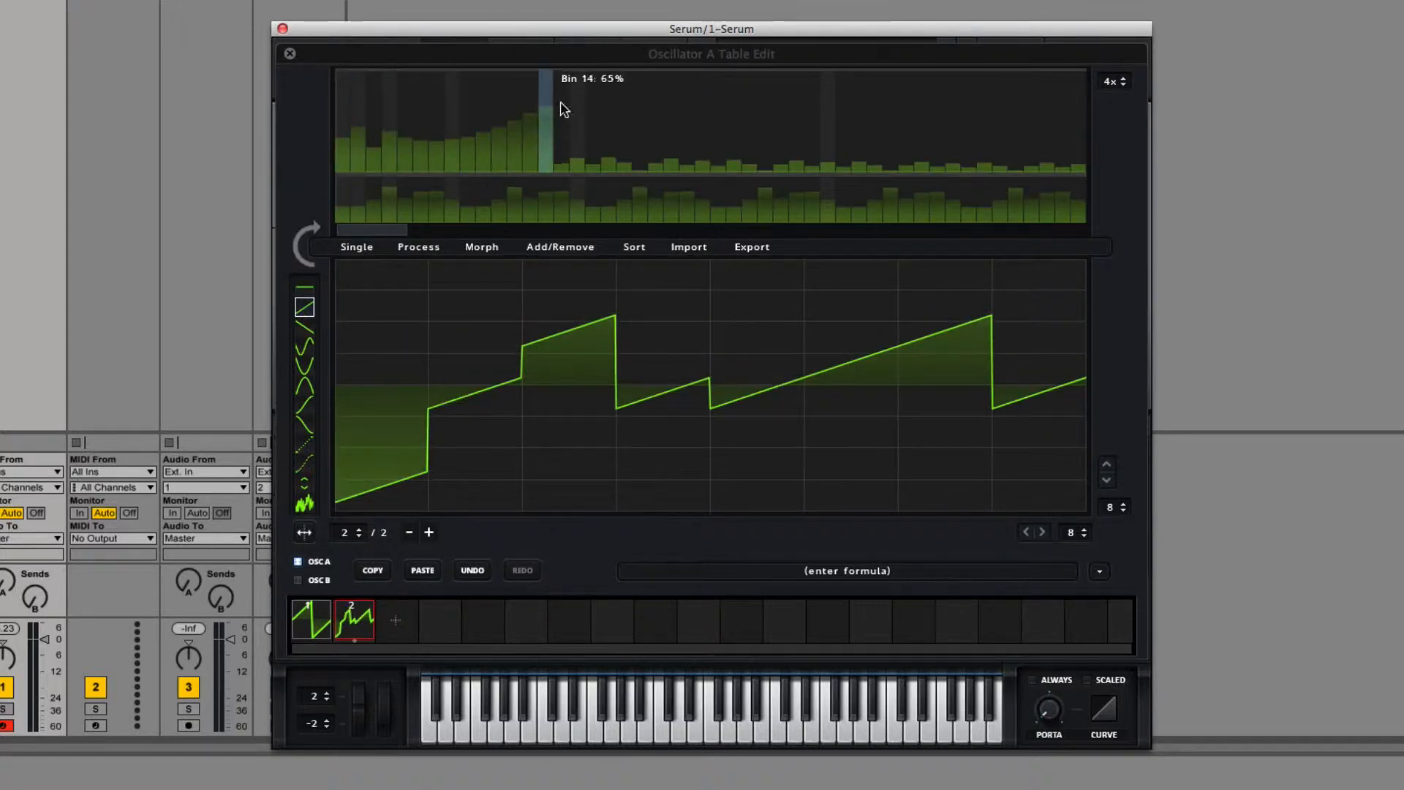
mouse_move(563, 110)
mouse_down()
mouse_move(1083, 135)
mouse_move(1112, 163)
mouse_up()
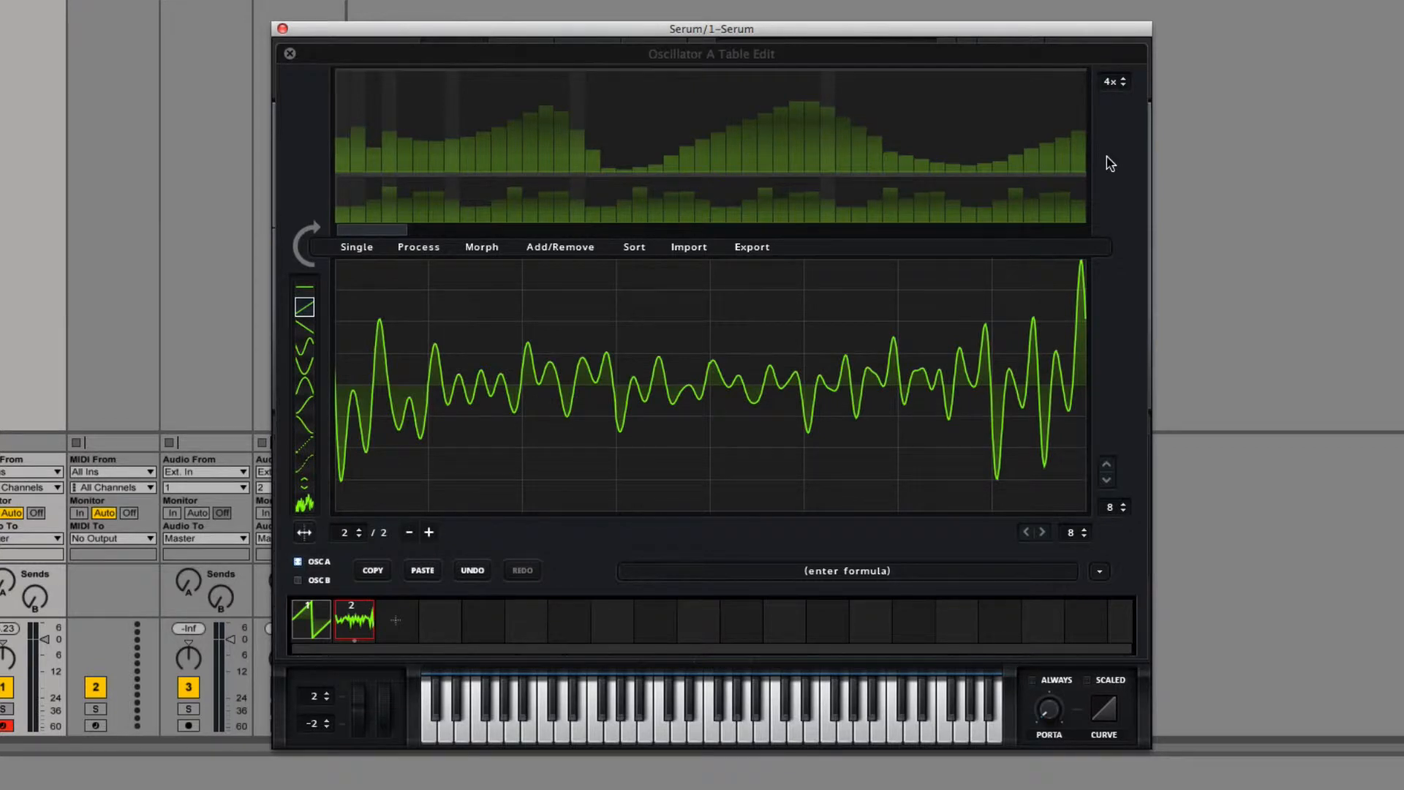
Step: Initialize frame 2 to silence and reset the whole wavetable with Init All (default)
click(376, 251)
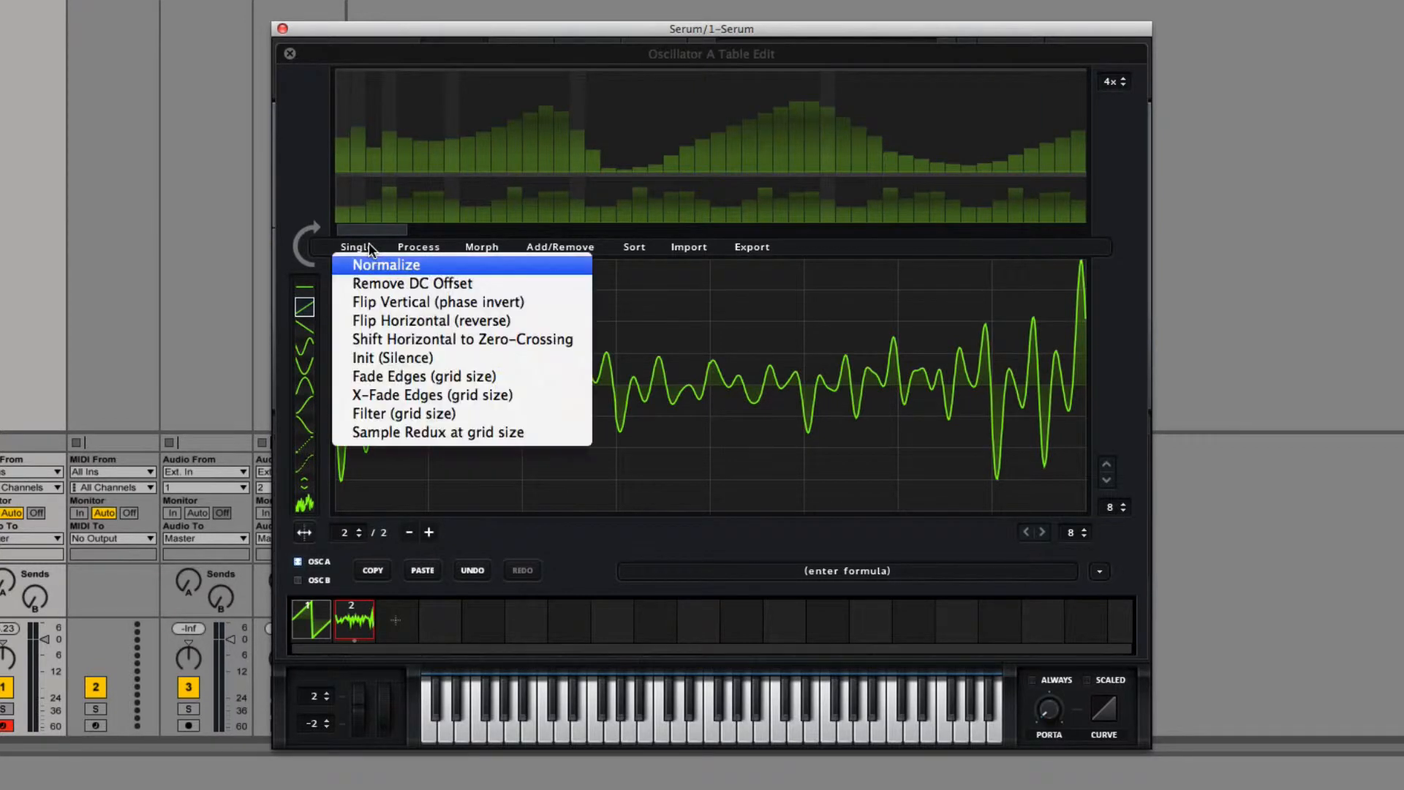
click(373, 358)
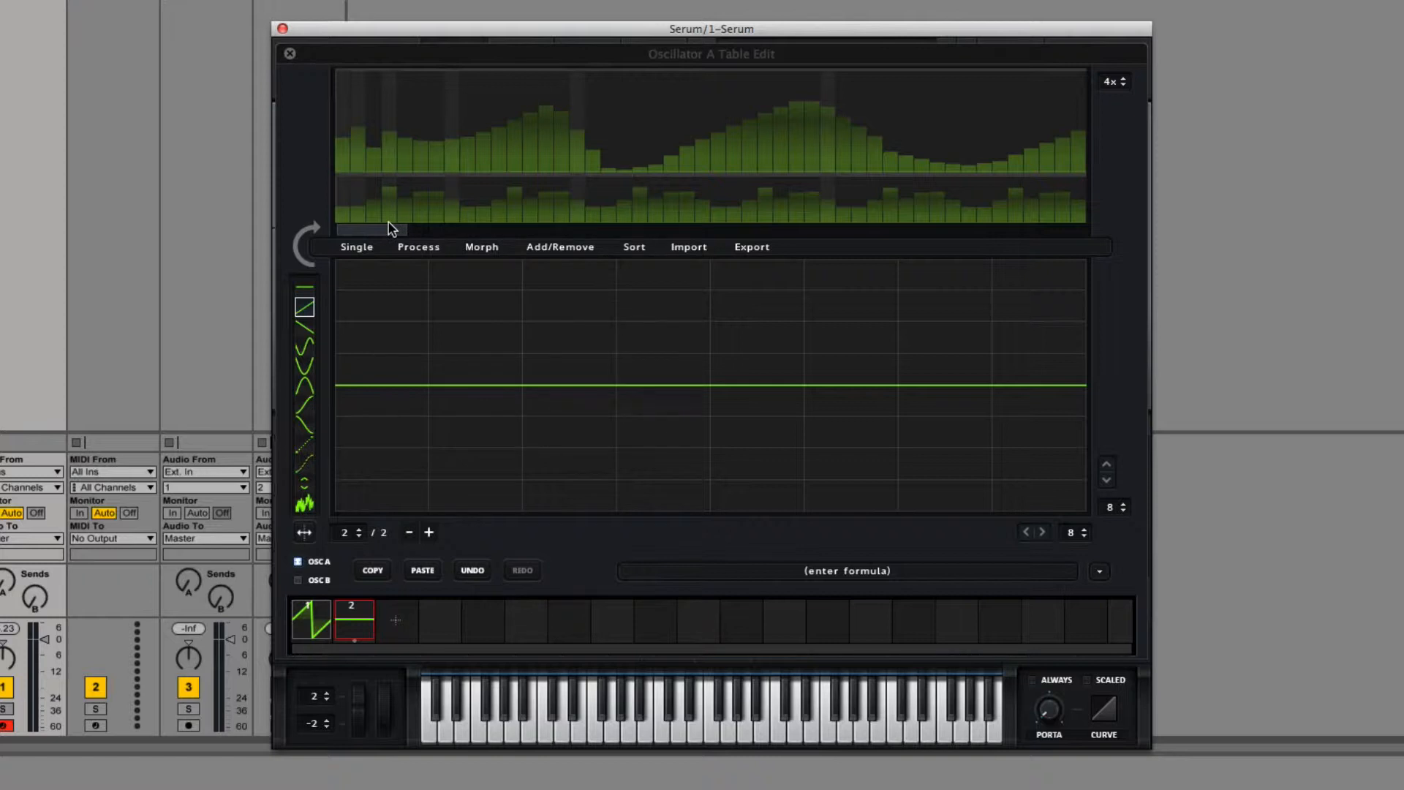
click(632, 248)
click(572, 253)
click(574, 263)
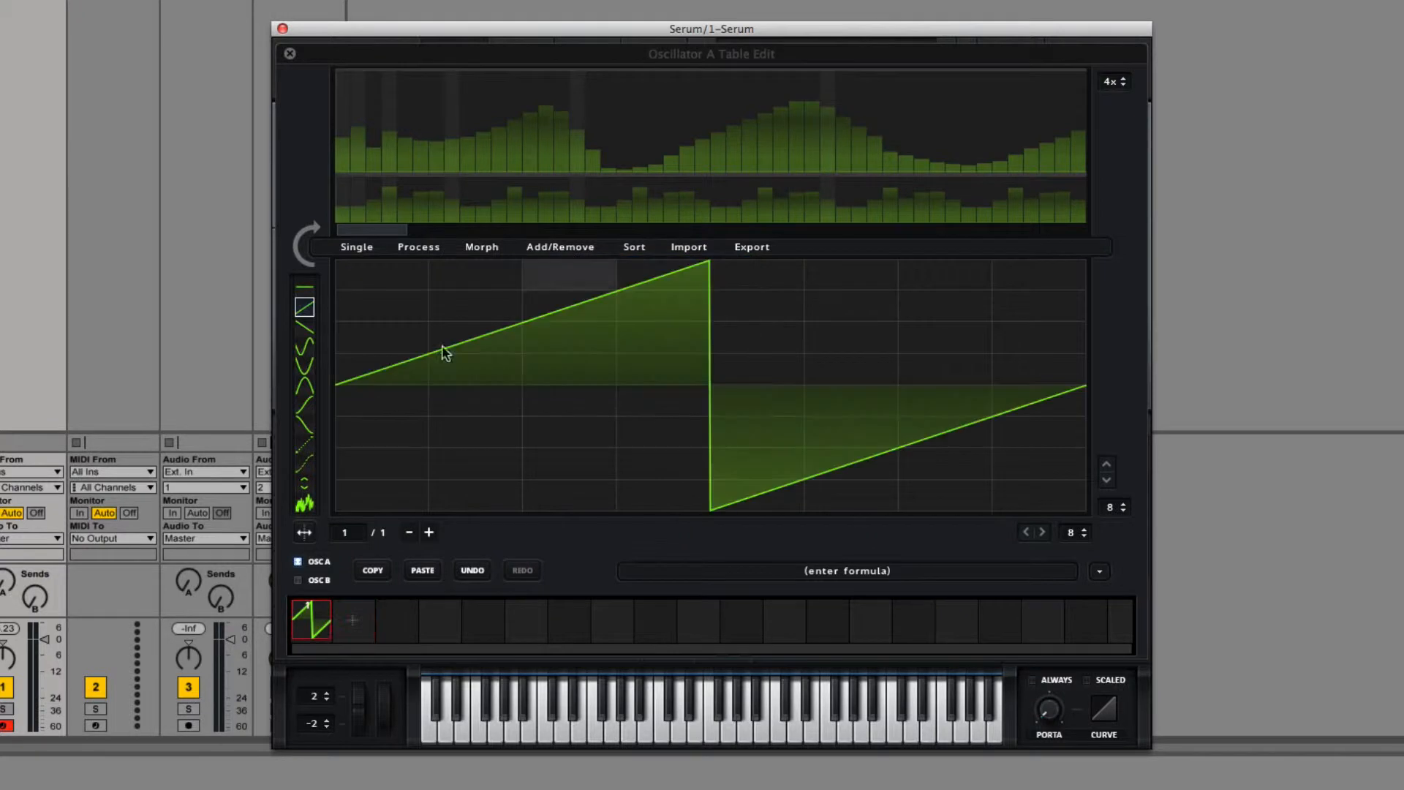
Step: Flatten frame 1 to the centre line across the full grid width and normalize it
click(301, 293)
drag(354, 384, 1050, 388)
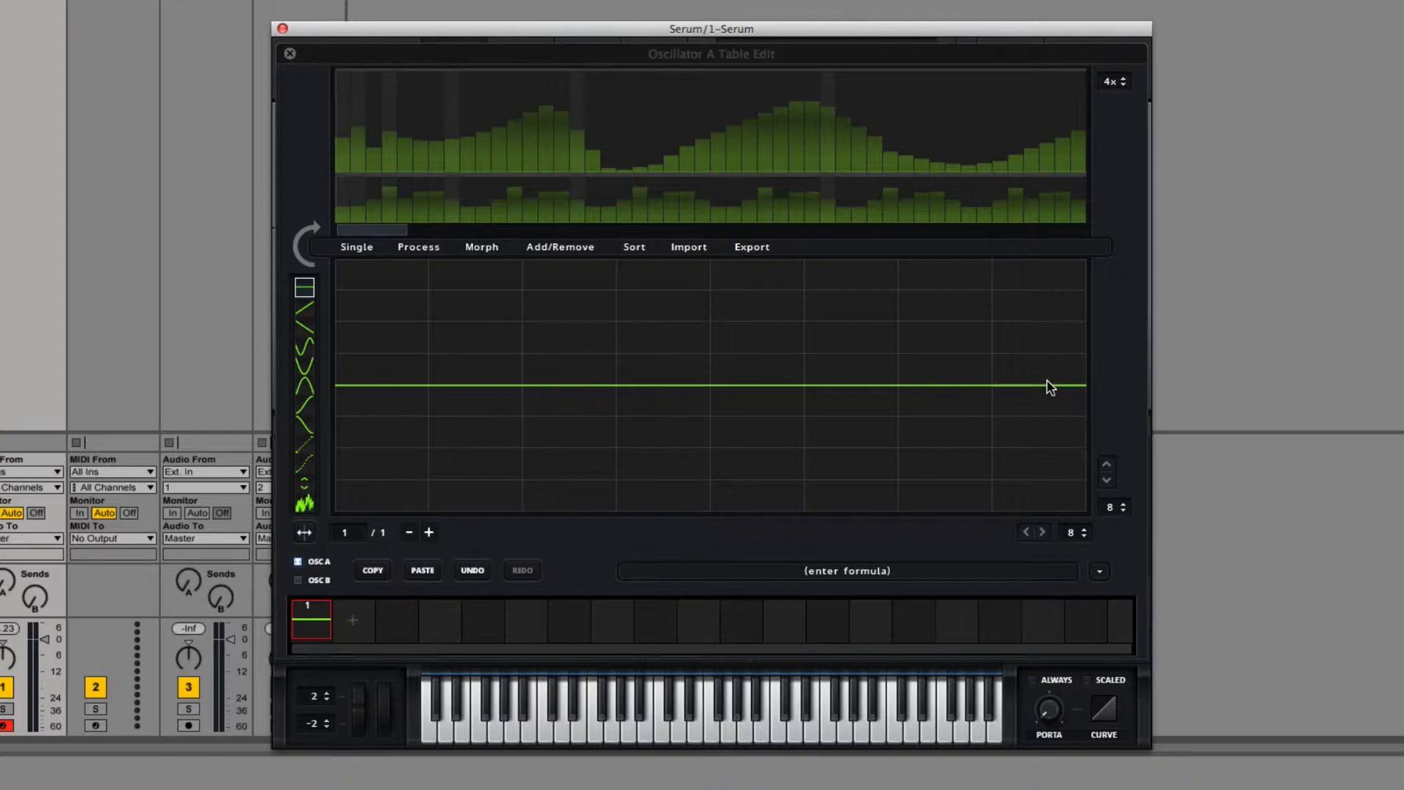
click(358, 247)
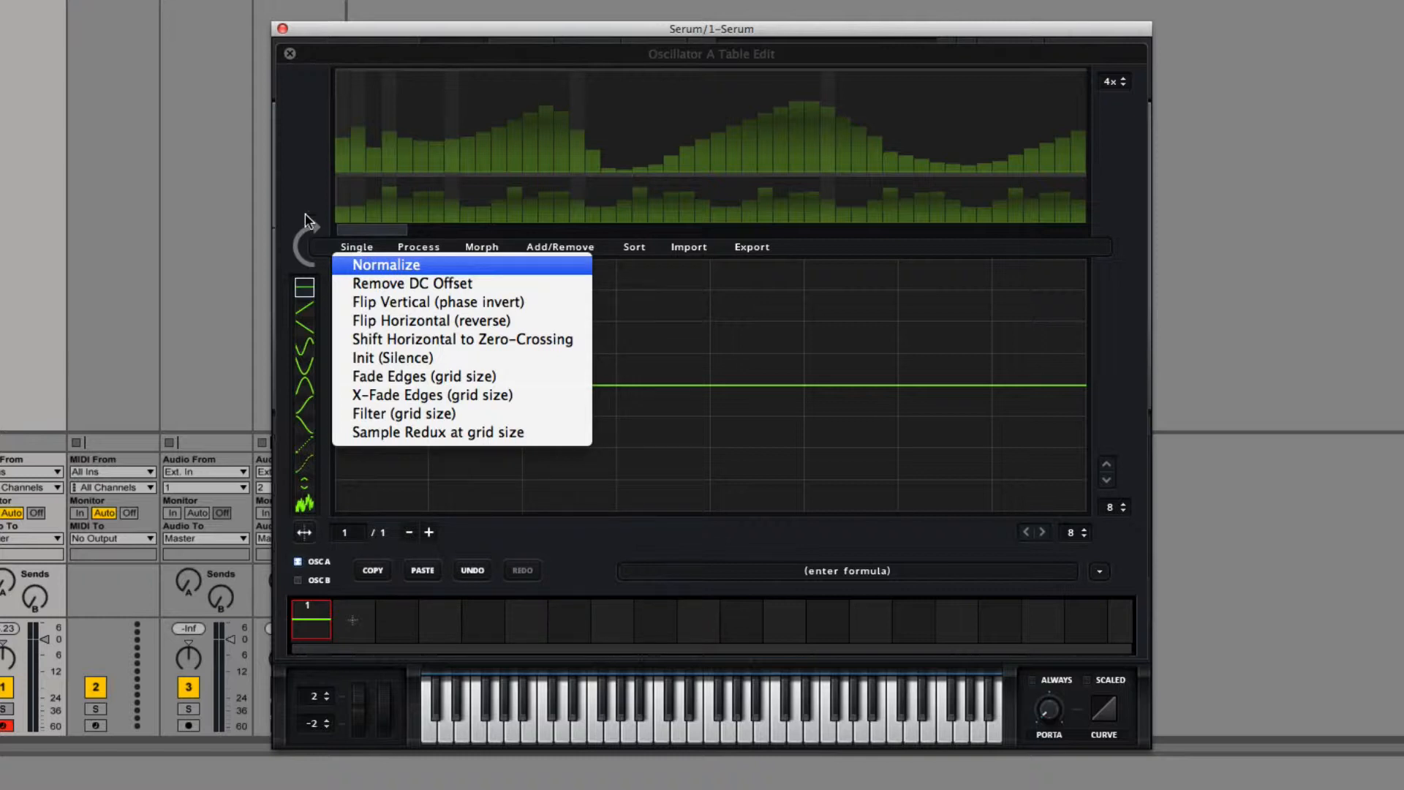
click(365, 266)
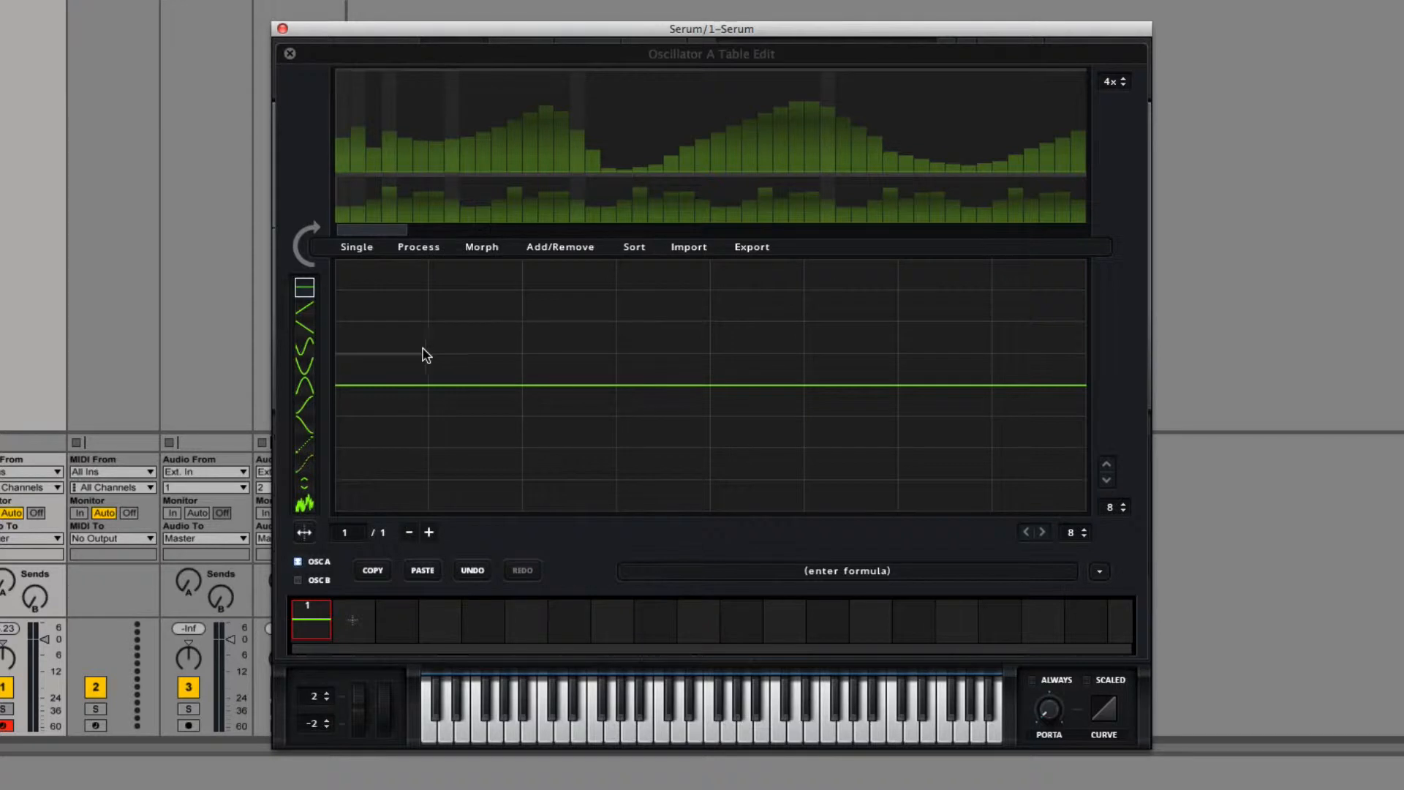
Step: Draw one rising ramp just above the centre line in the last grid column and remove the waveform's DC offset
click(305, 322)
drag(1046, 379, 1092, 375)
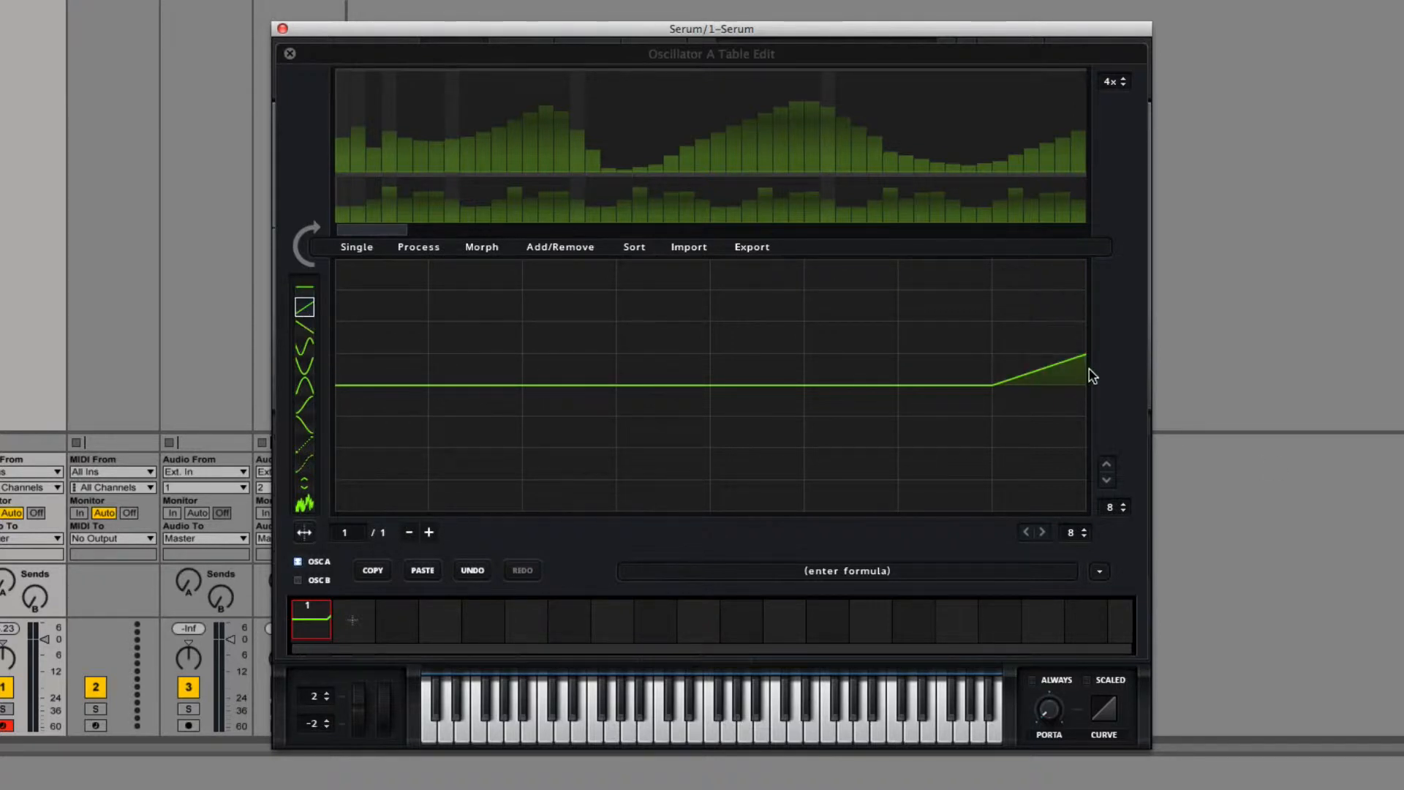
click(361, 247)
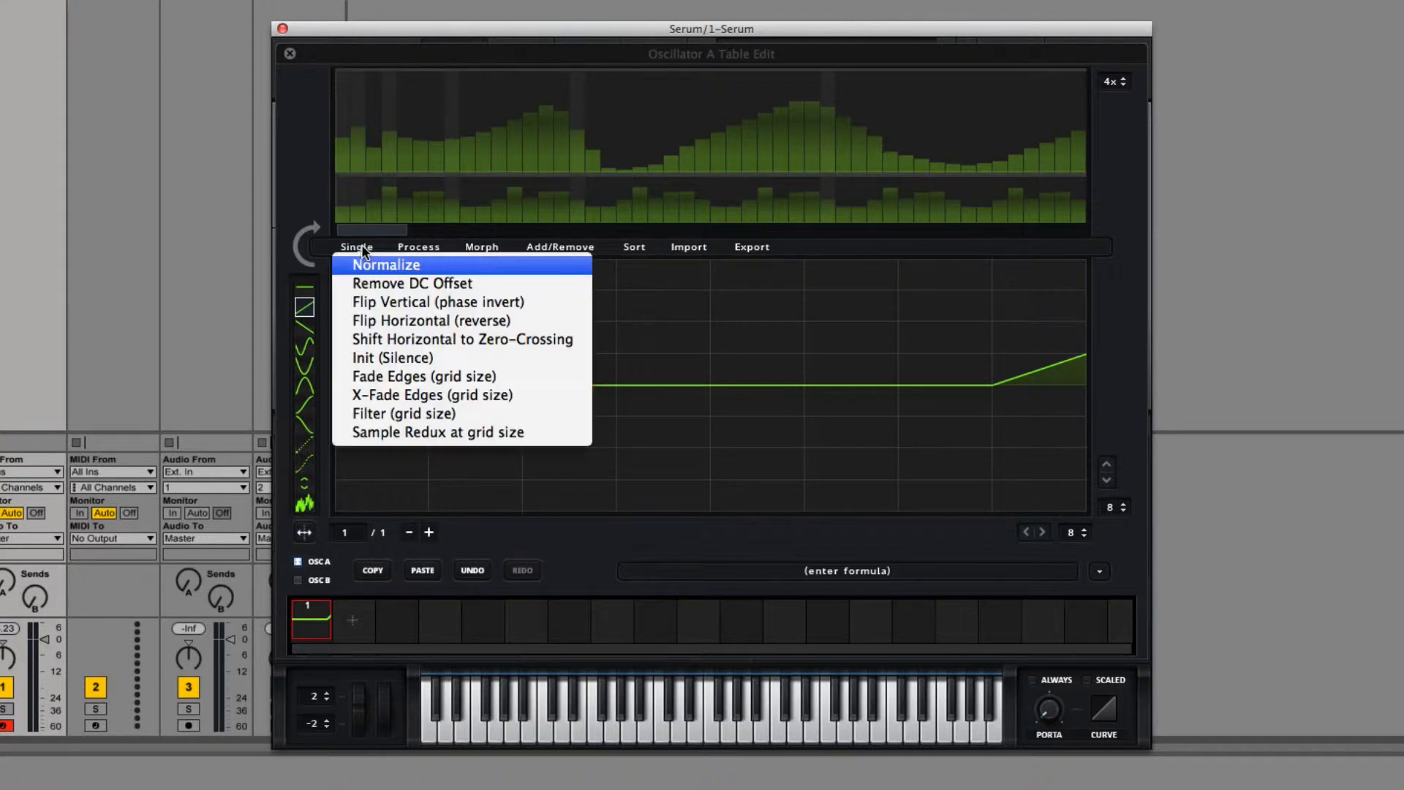
click(369, 281)
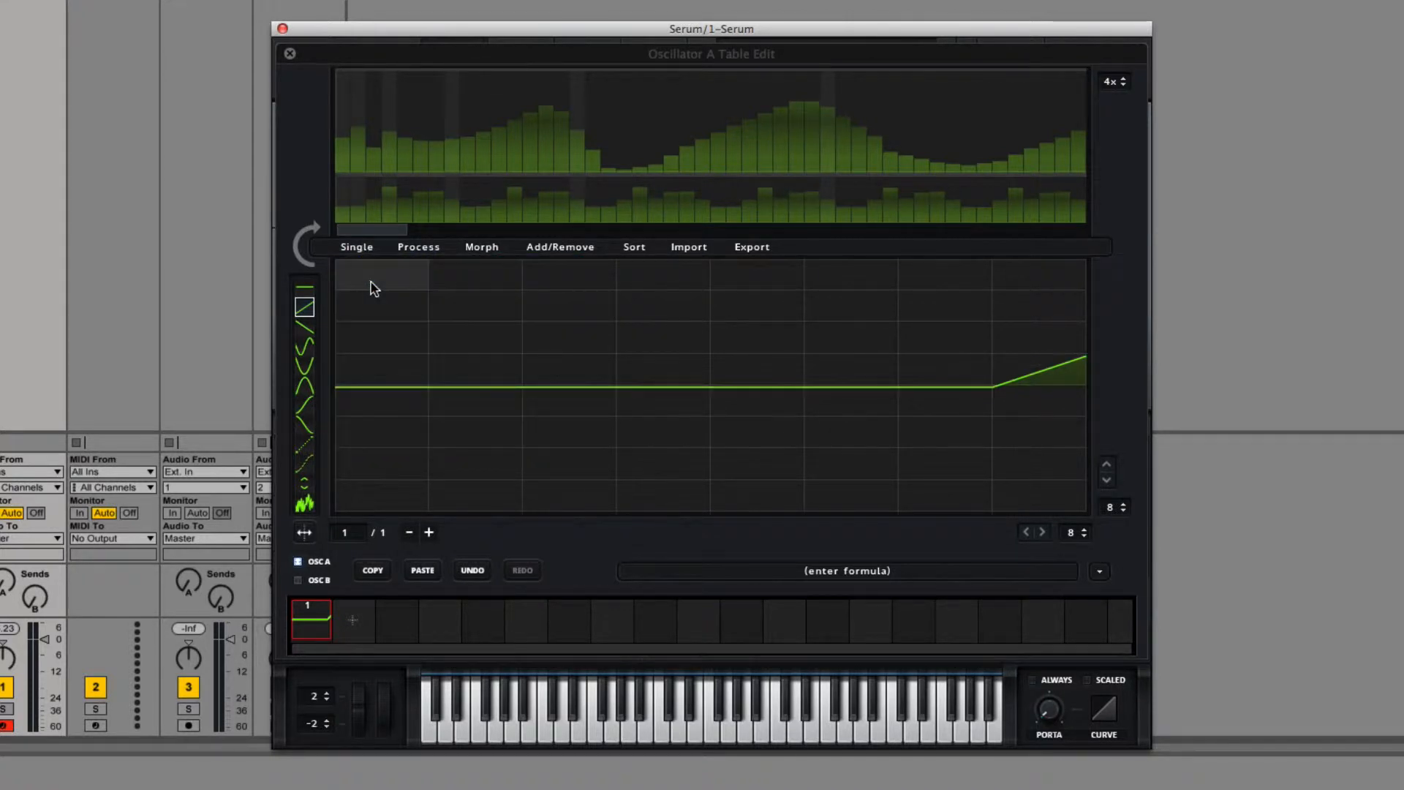
Step: Normalize the single waveform containing the ramp in its last grid column
click(378, 248)
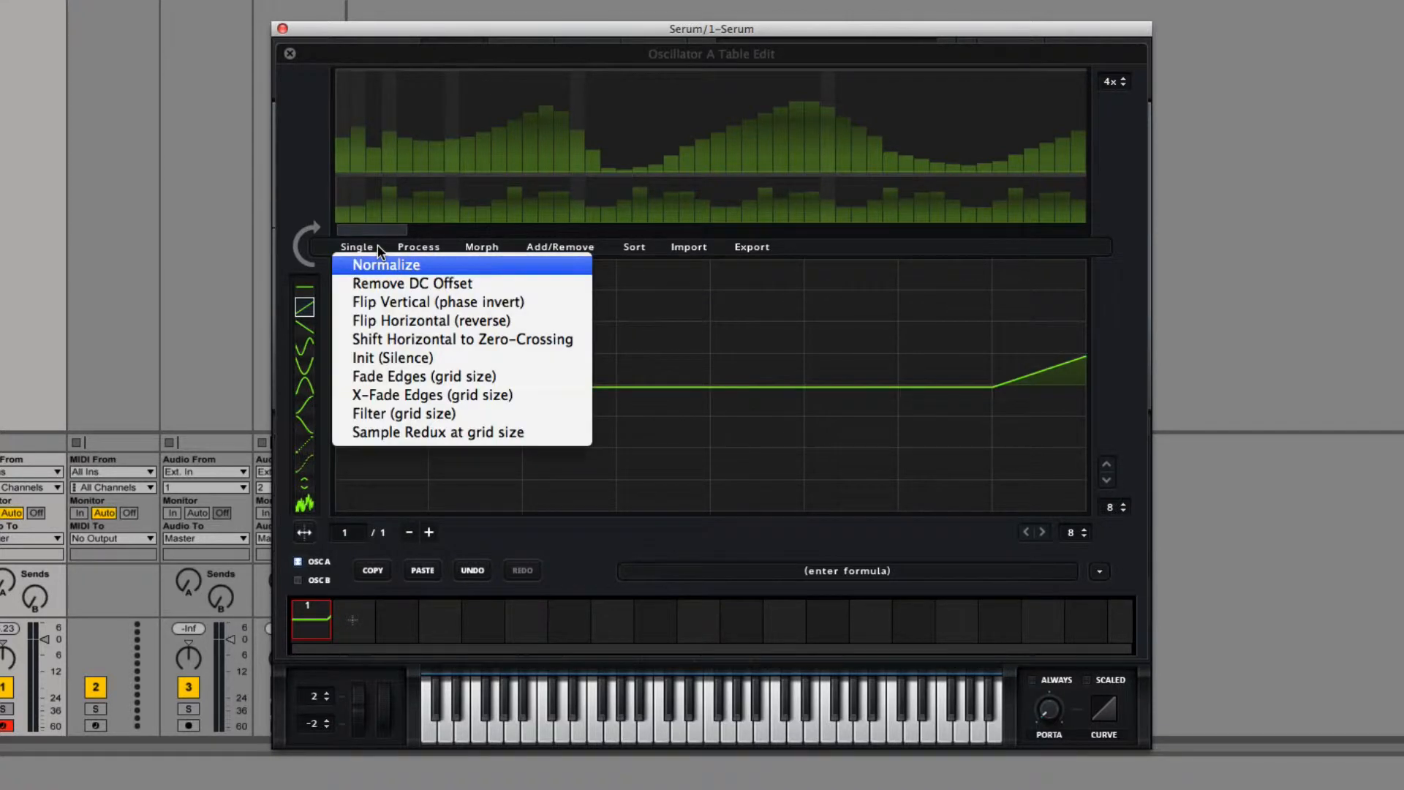
click(378, 245)
click(364, 244)
click(372, 265)
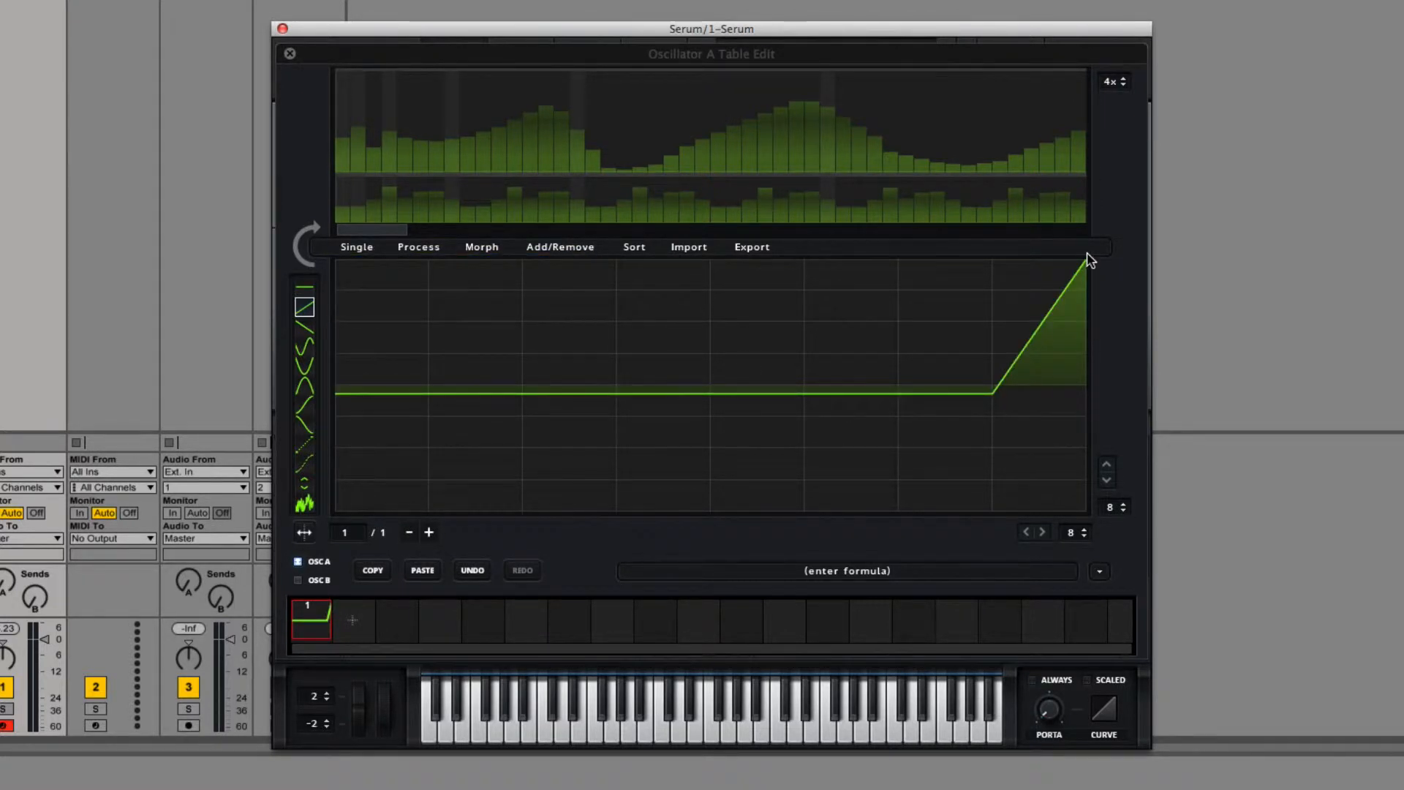
Step: Reset the whole wavetable to its default and flatten the waveform to the centre line
click(569, 247)
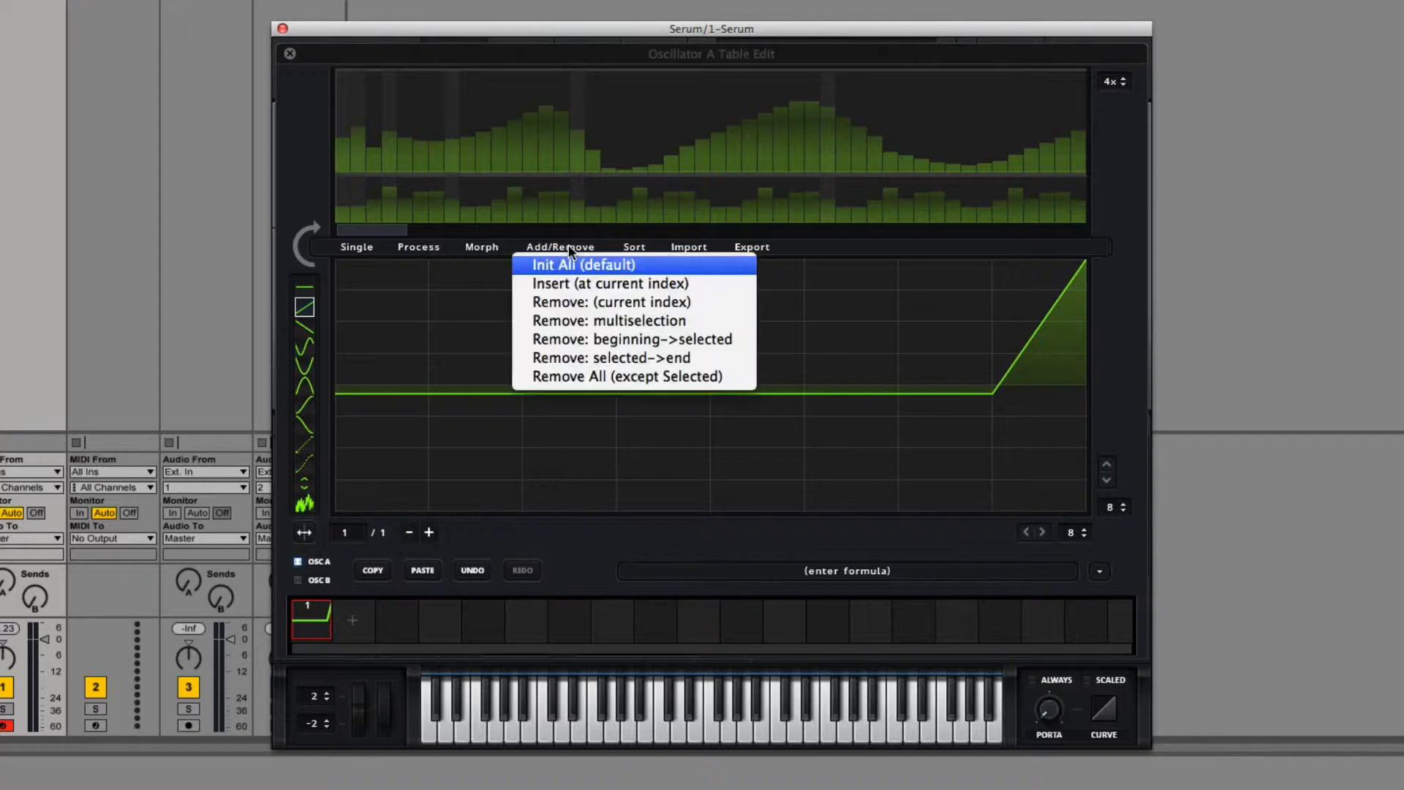
click(583, 265)
click(304, 366)
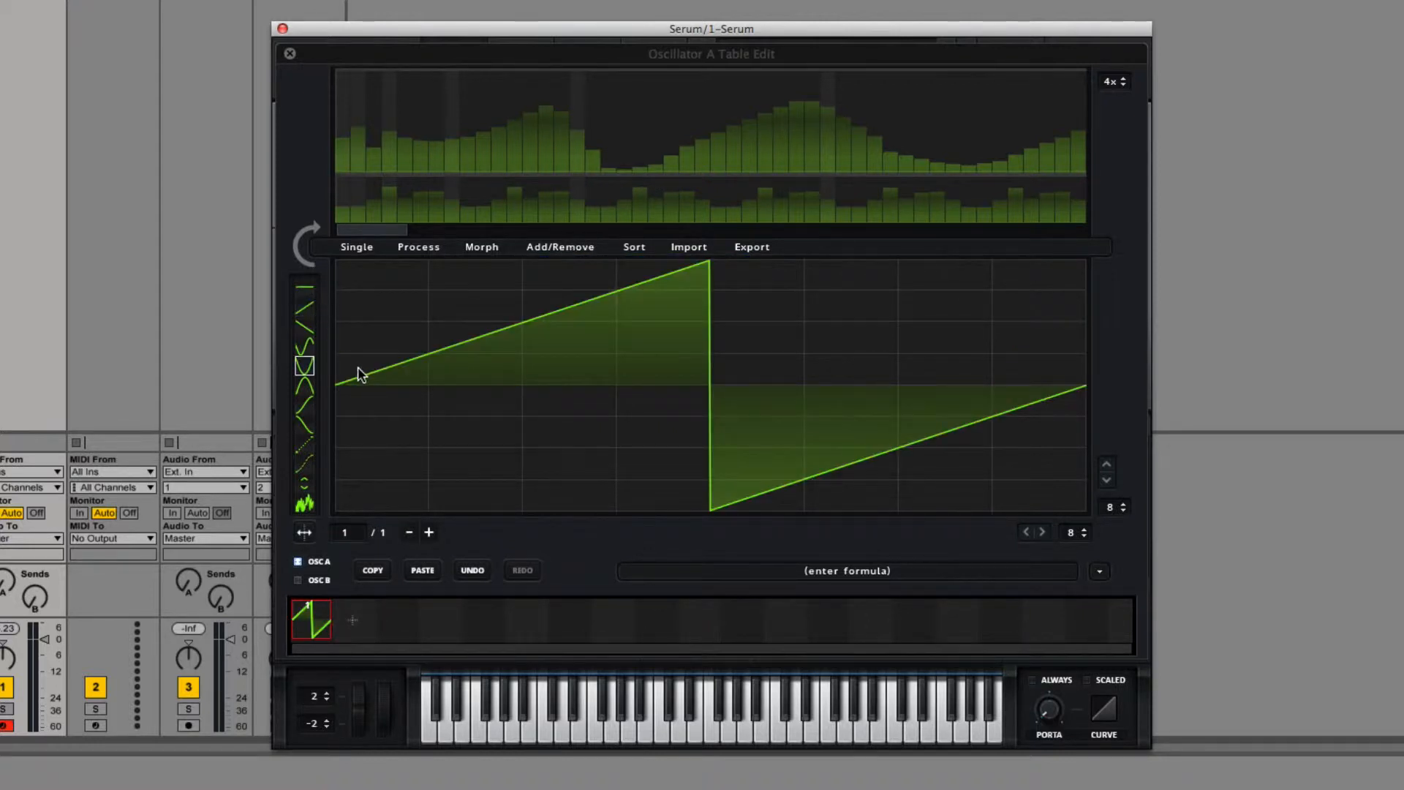
drag(354, 373, 878, 377)
click(304, 286)
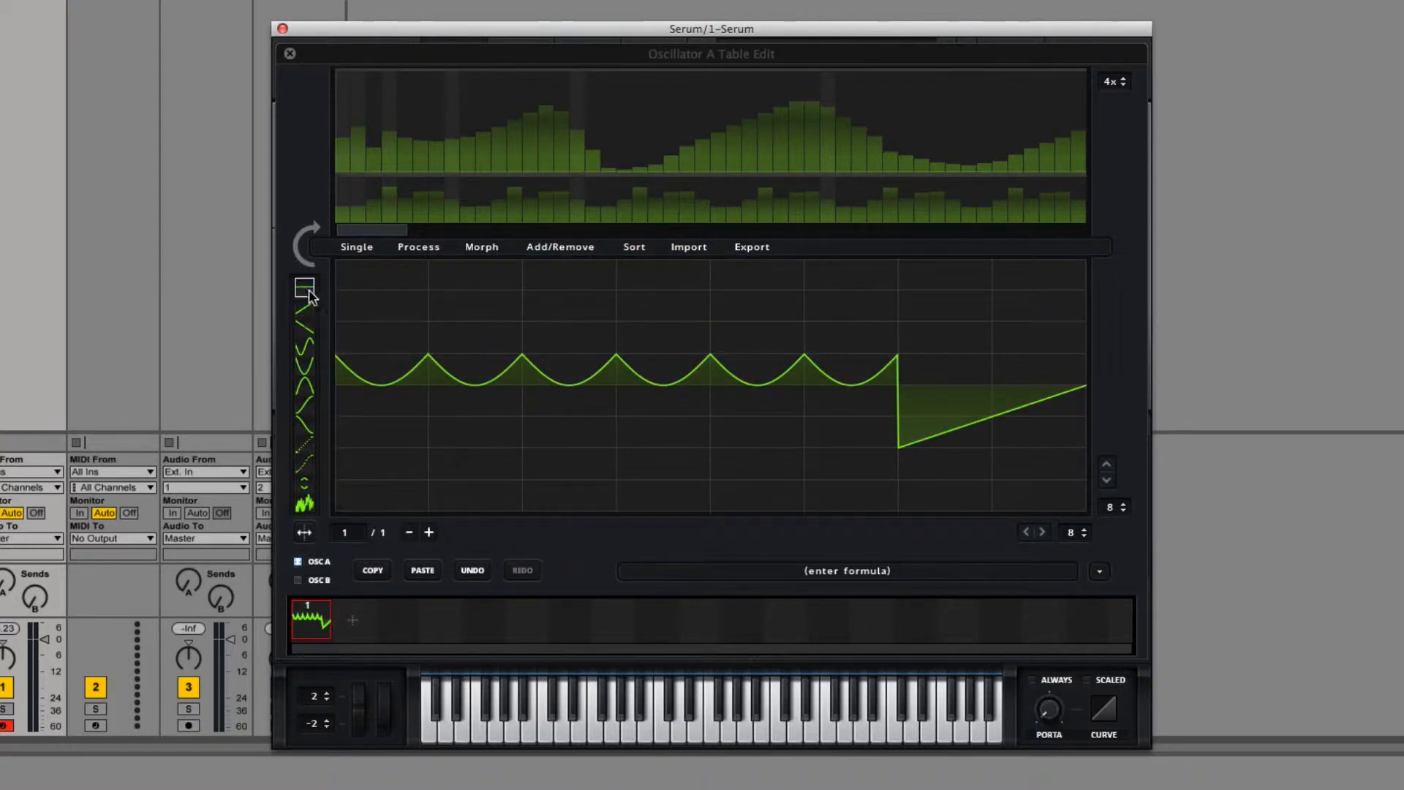
drag(362, 382, 1024, 383)
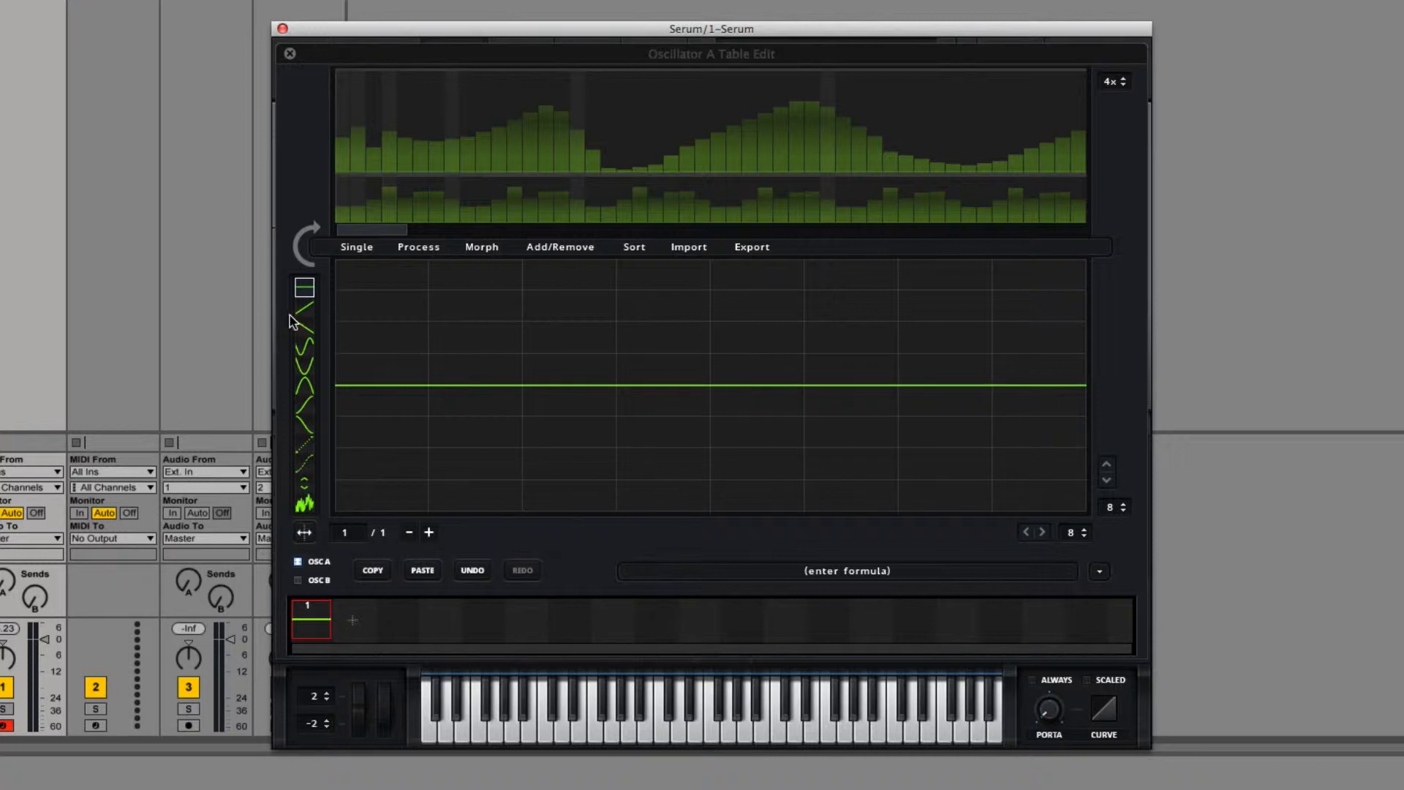
Step: Draw a rising ramp just above the centre line in the last grid column and normalize the waveform
click(304, 307)
click(1035, 375)
click(356, 247)
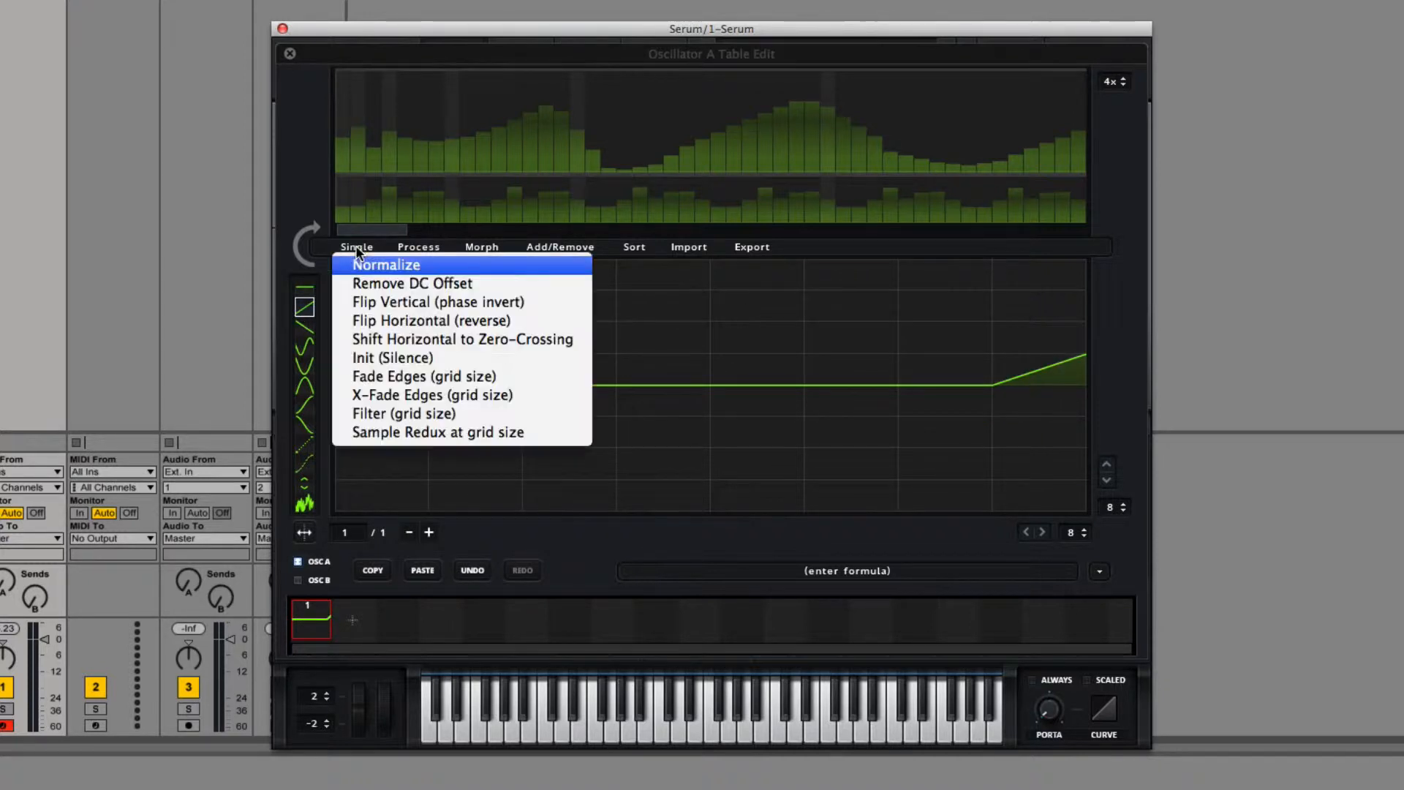
click(361, 266)
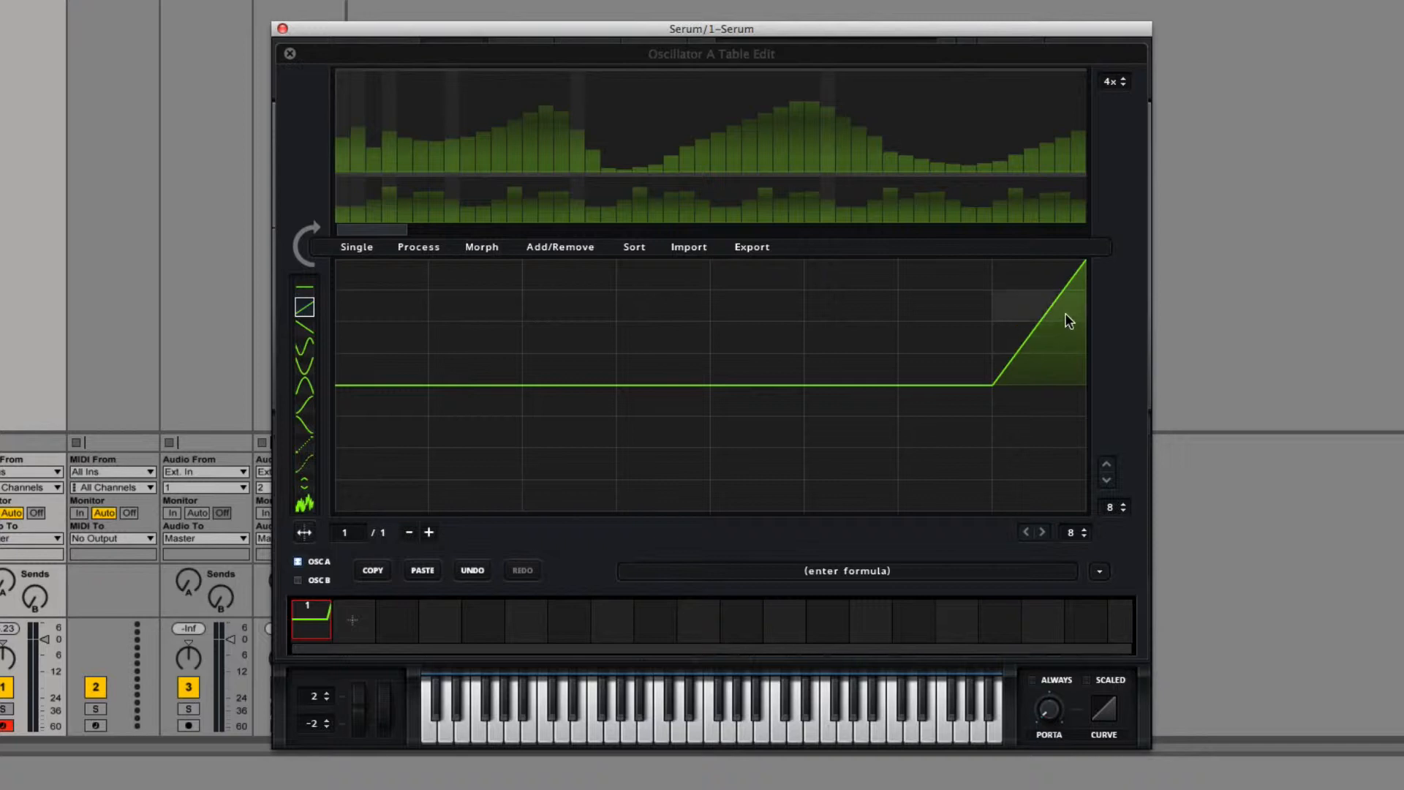
Step: Restore the default wavetable and draw a flat centre line across all eight grid columns
click(358, 249)
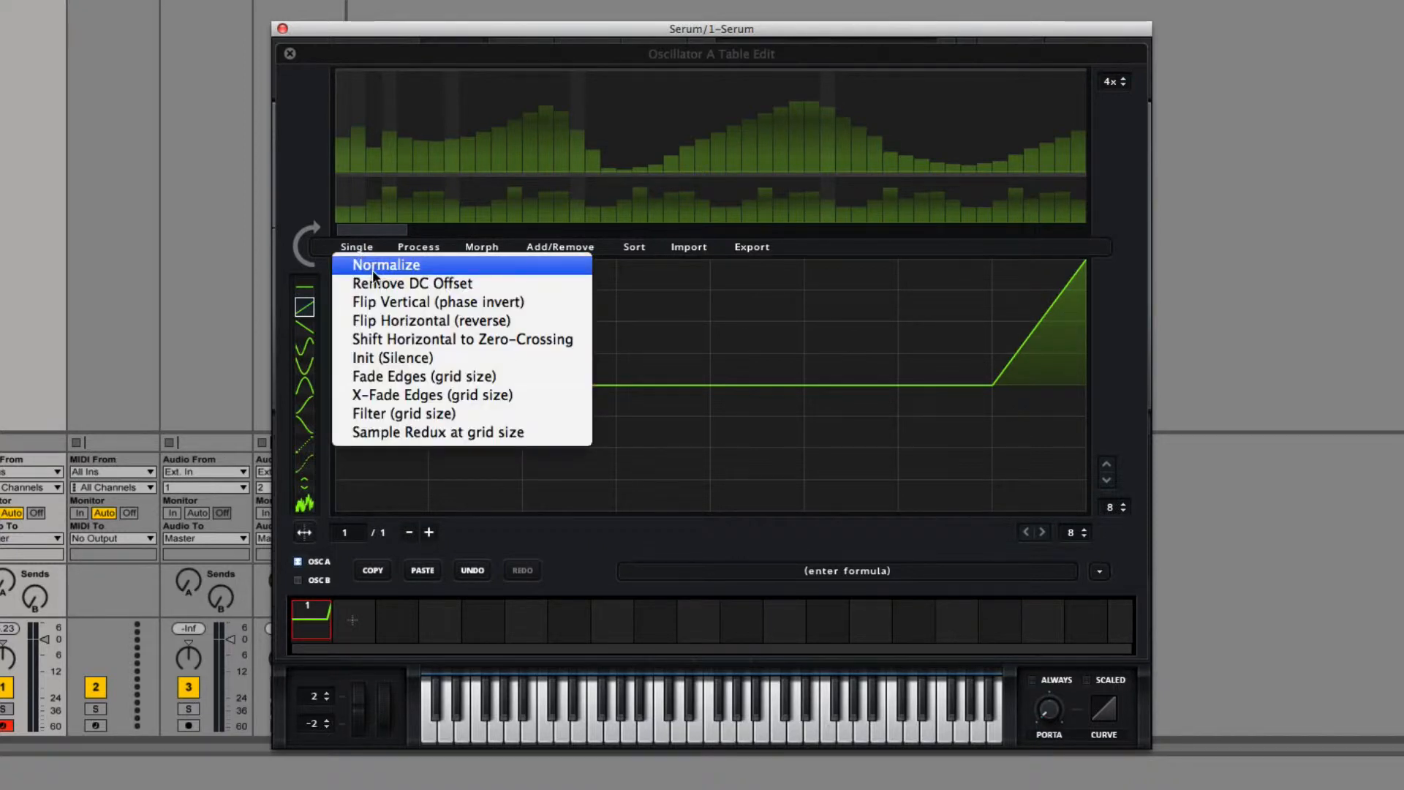
click(611, 245)
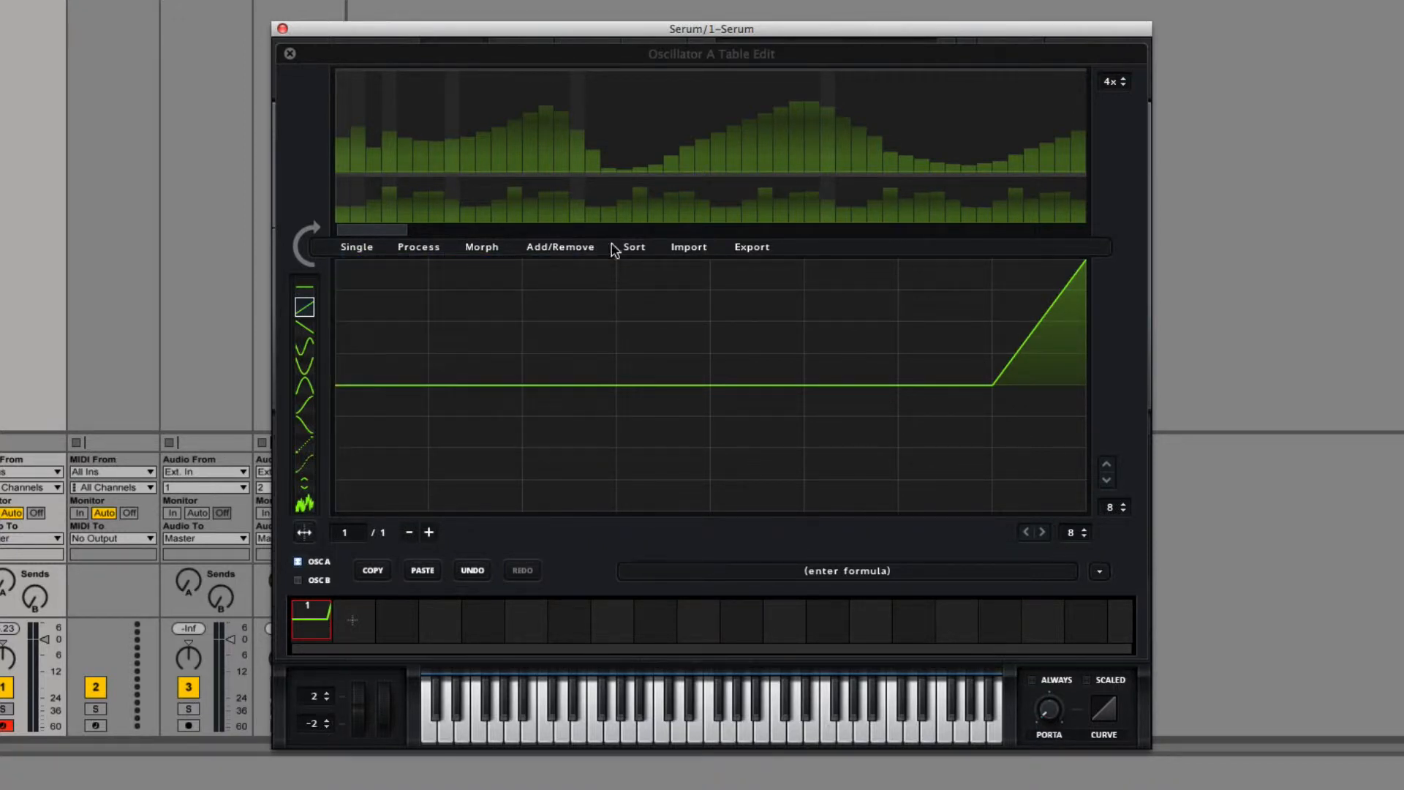
click(564, 249)
click(407, 249)
click(352, 248)
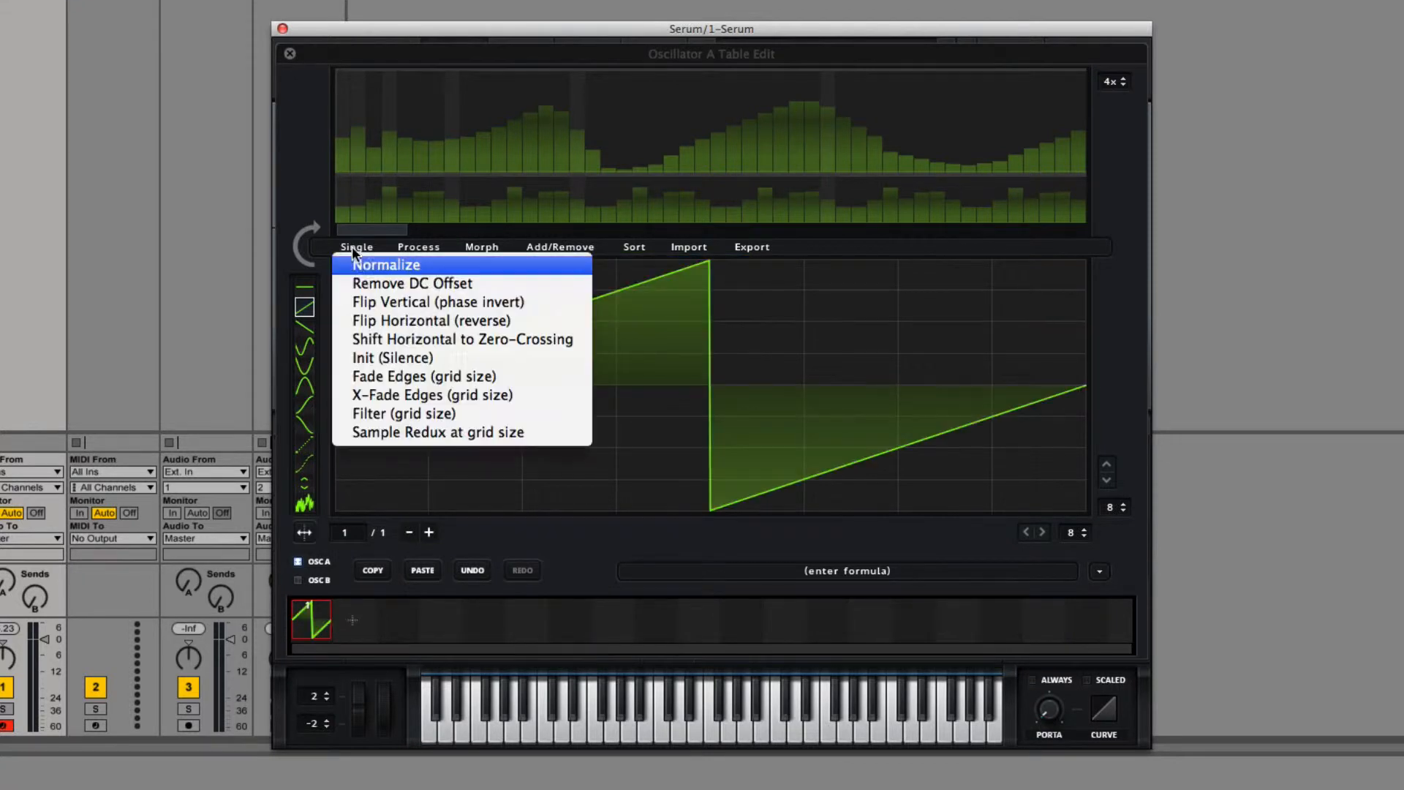
click(304, 288)
mouse_move(350, 375)
mouse_down()
mouse_move(593, 383)
mouse_move(514, 392)
mouse_move(1047, 392)
mouse_up()
Step: Draw rising ramps below the centre line in the first two columns and above it in the last column, and normalize the waveform
click(305, 308)
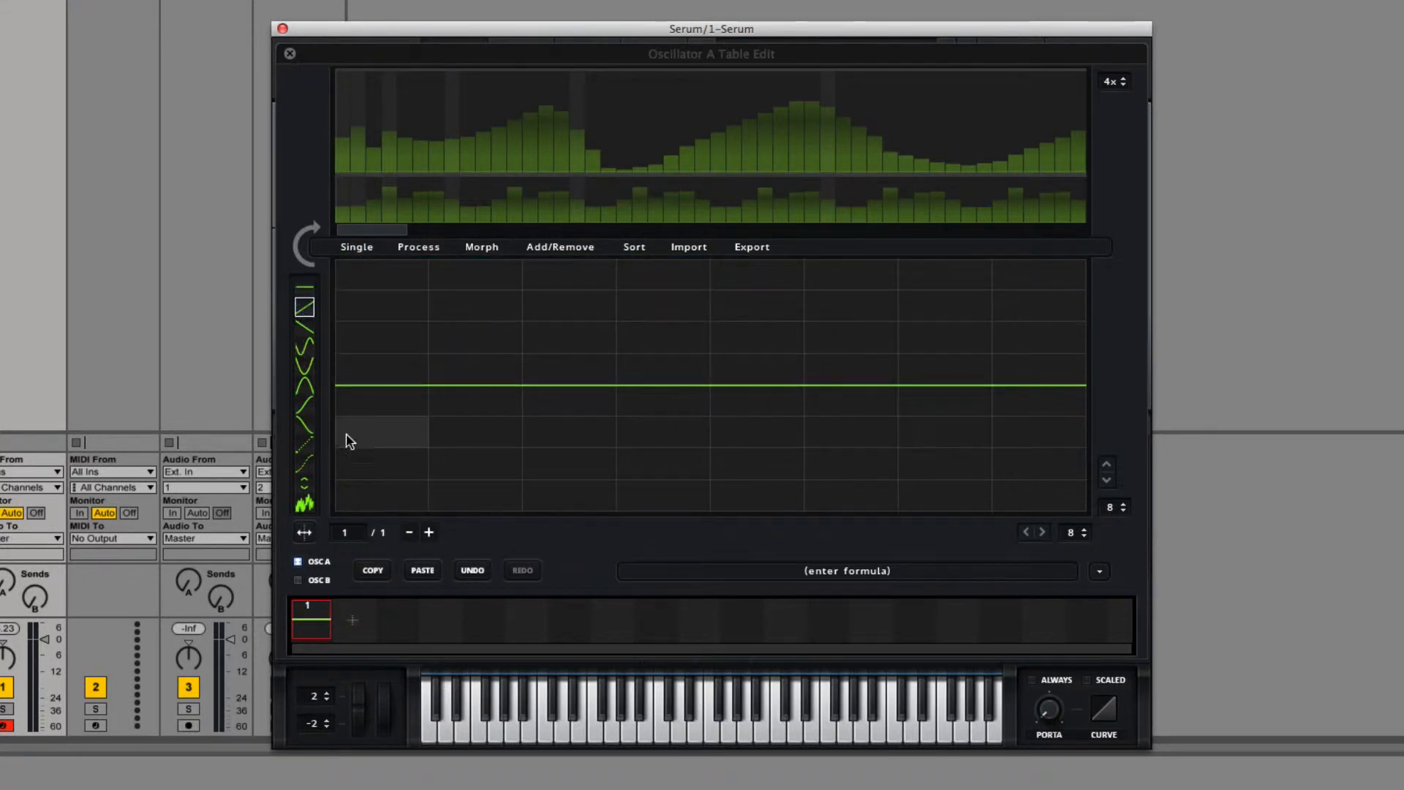
mouse_move(389, 410)
mouse_down()
mouse_move(388, 439)
mouse_move(467, 410)
mouse_move(449, 430)
mouse_move(351, 388)
mouse_up()
click(305, 327)
click(1069, 358)
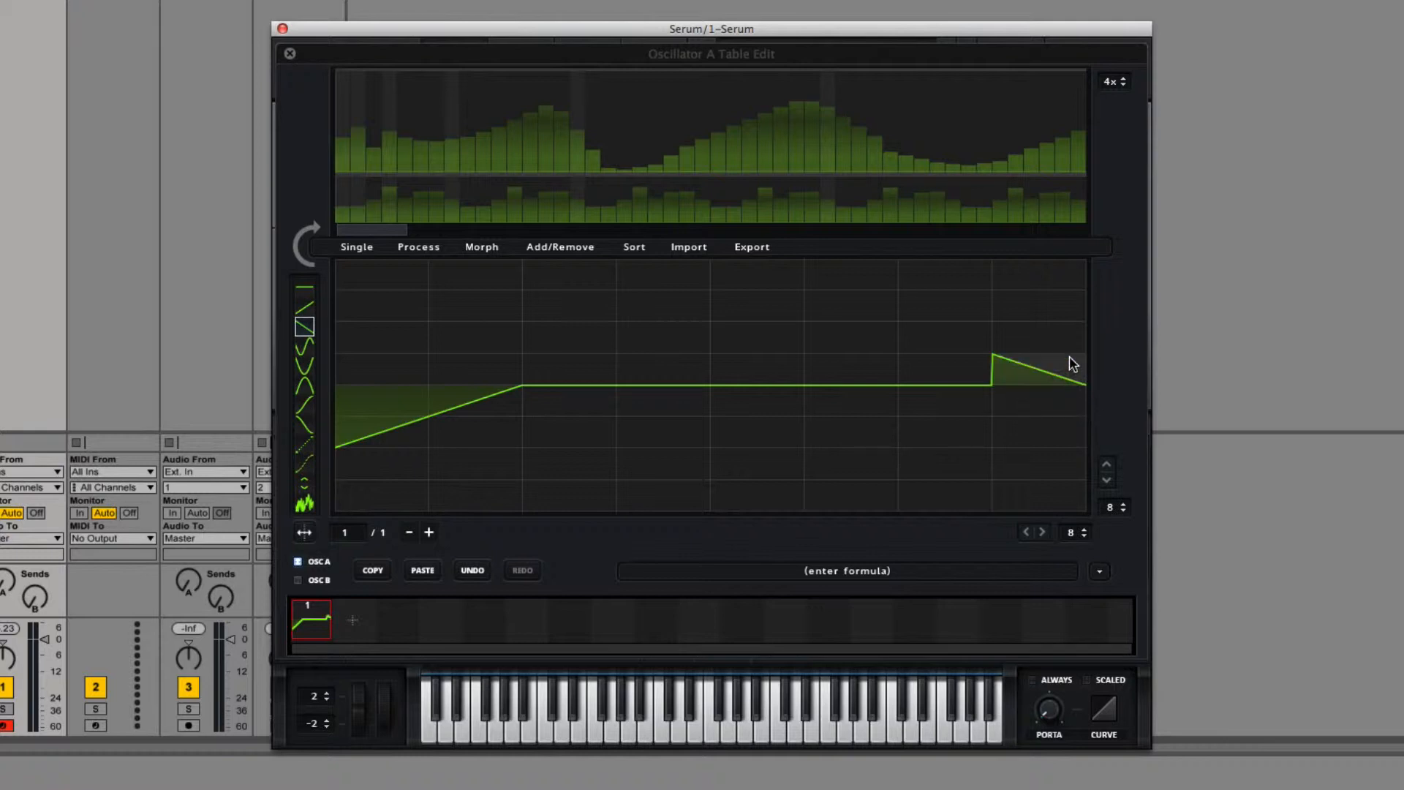
click(304, 307)
click(1070, 382)
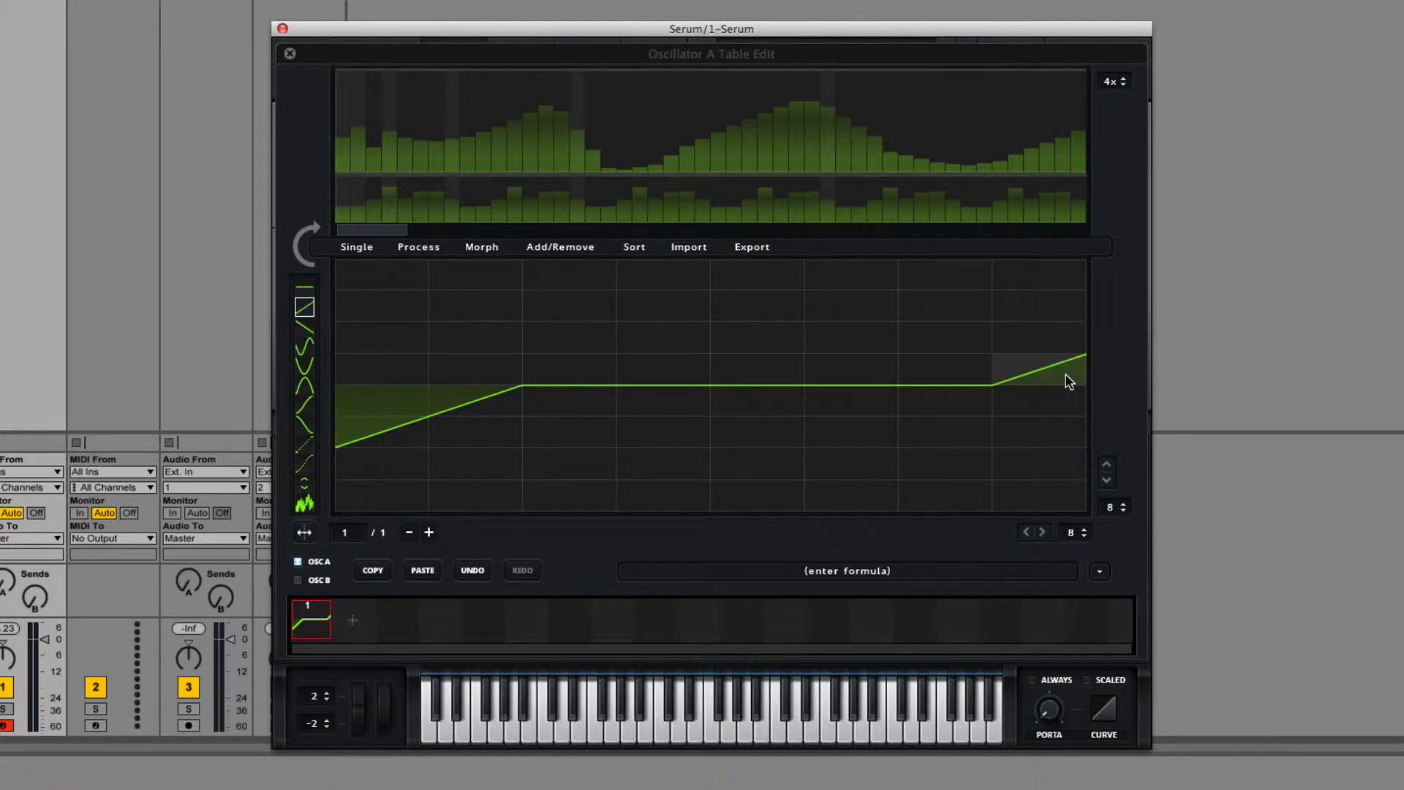
click(352, 248)
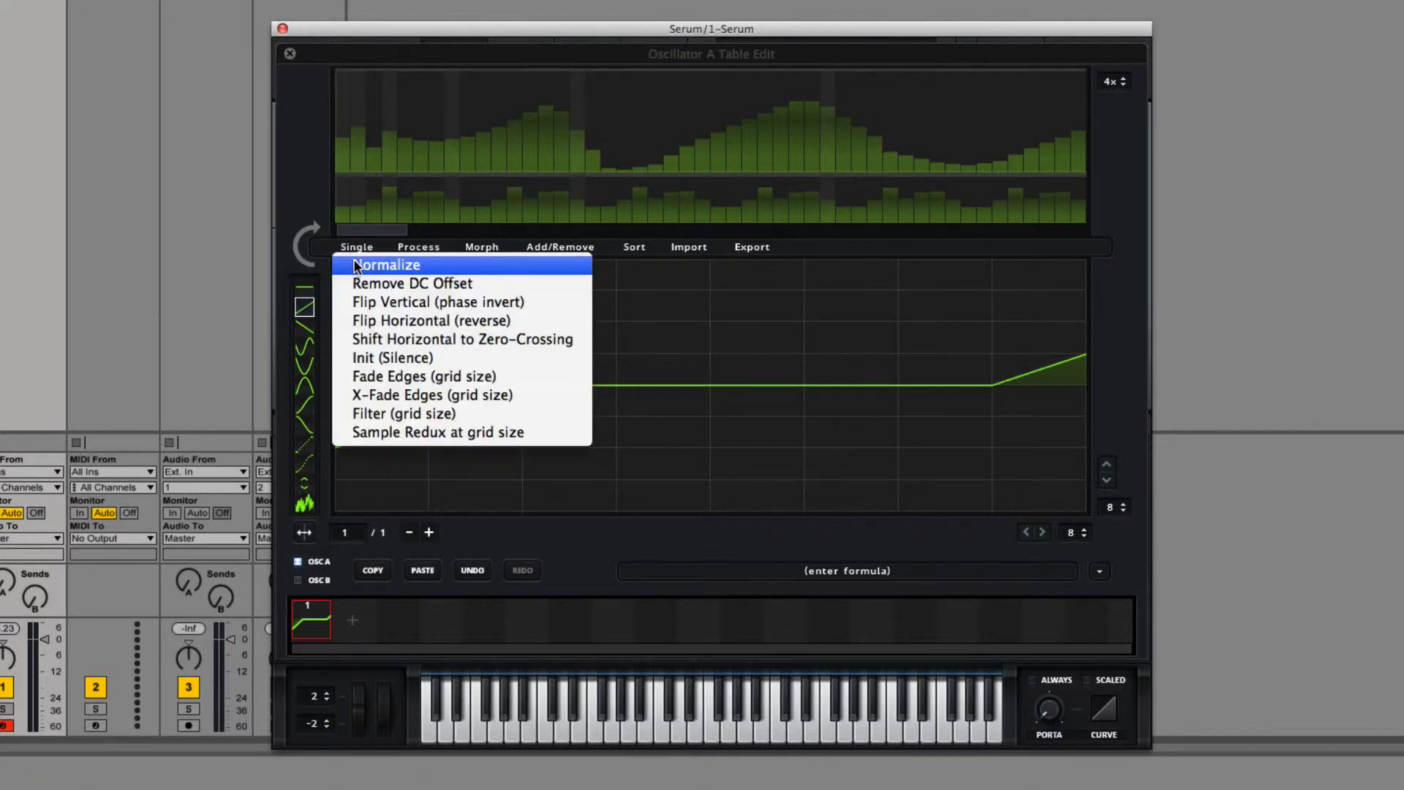
click(354, 260)
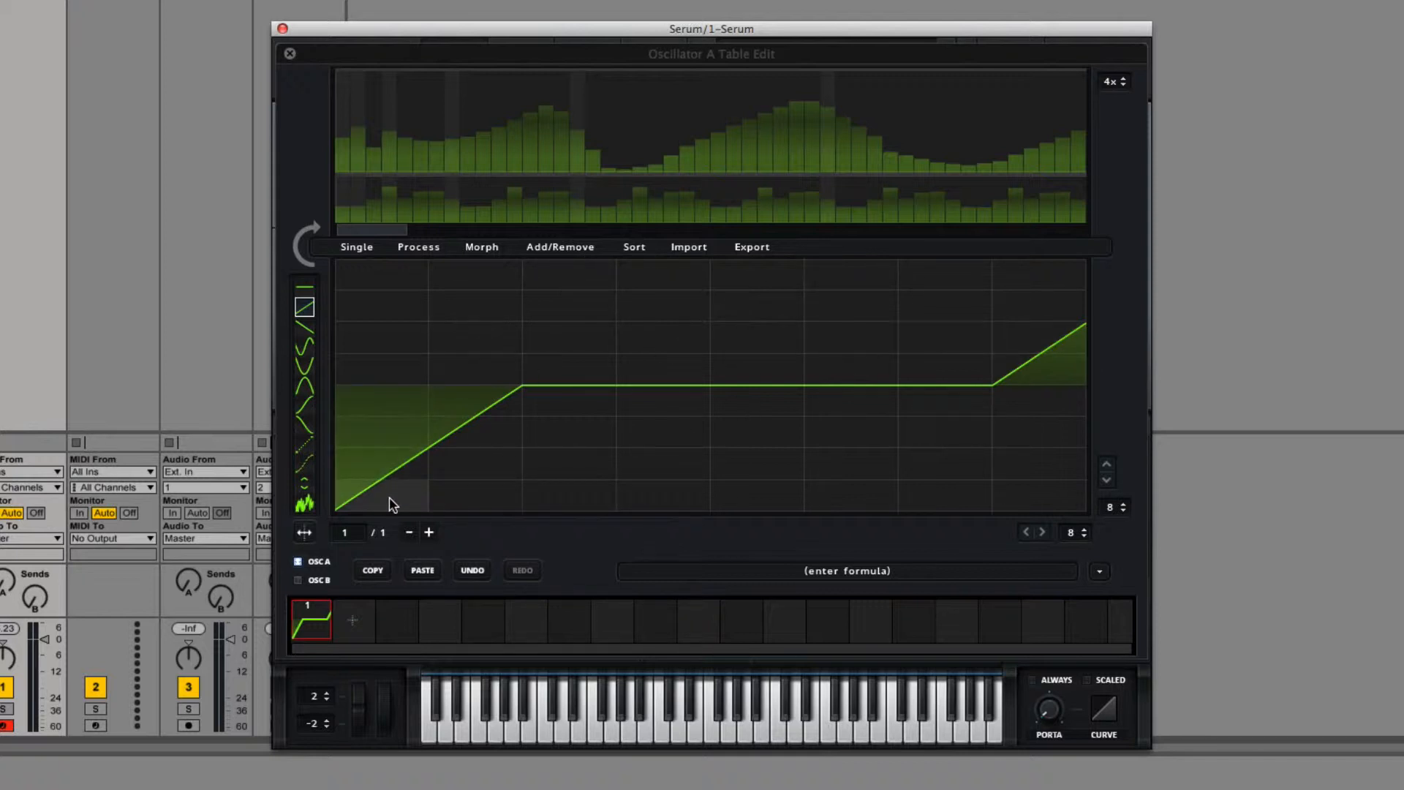
Step: Reset the wavetable with Init All (default), analyze its spectrum and redraw the harmonic bins as uneven humps
click(623, 251)
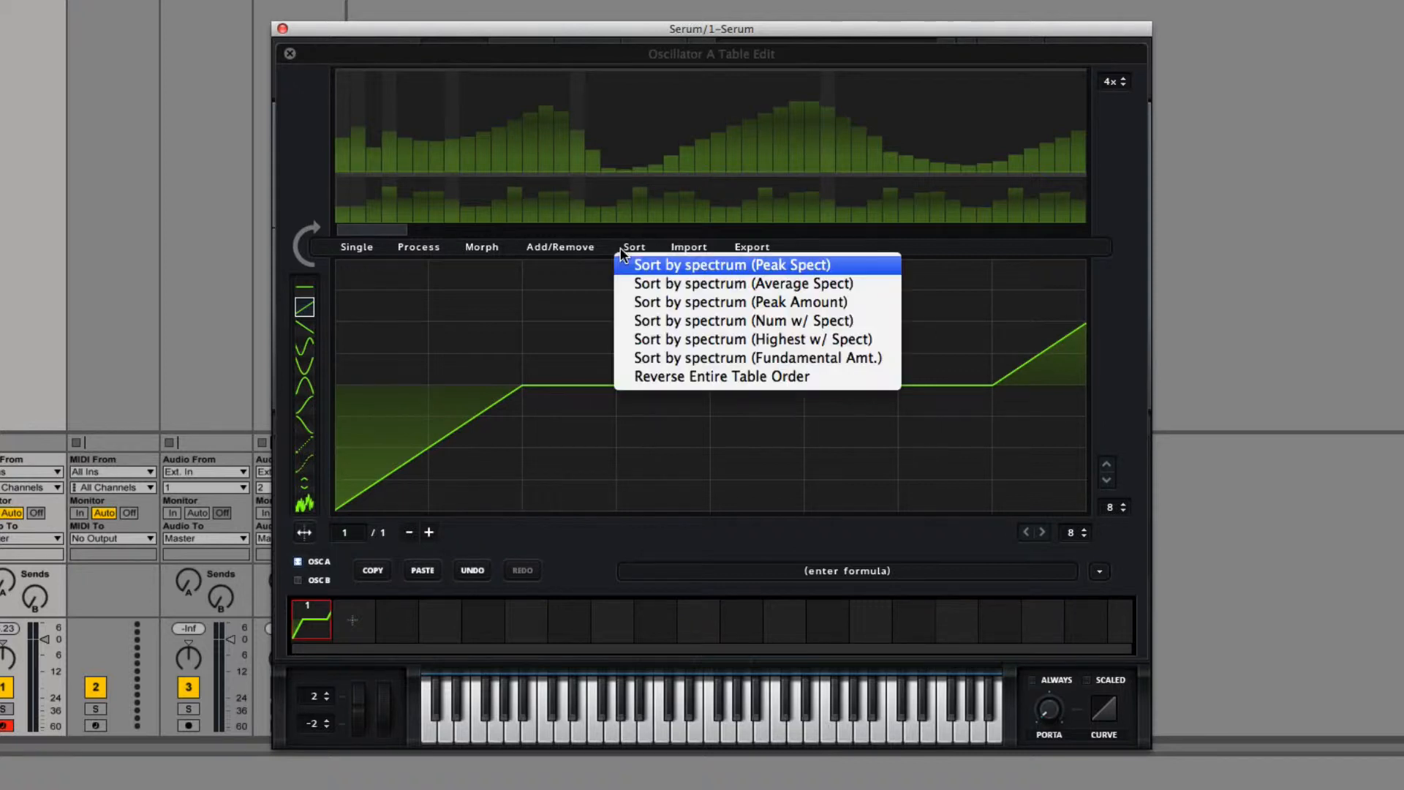
click(563, 247)
click(566, 257)
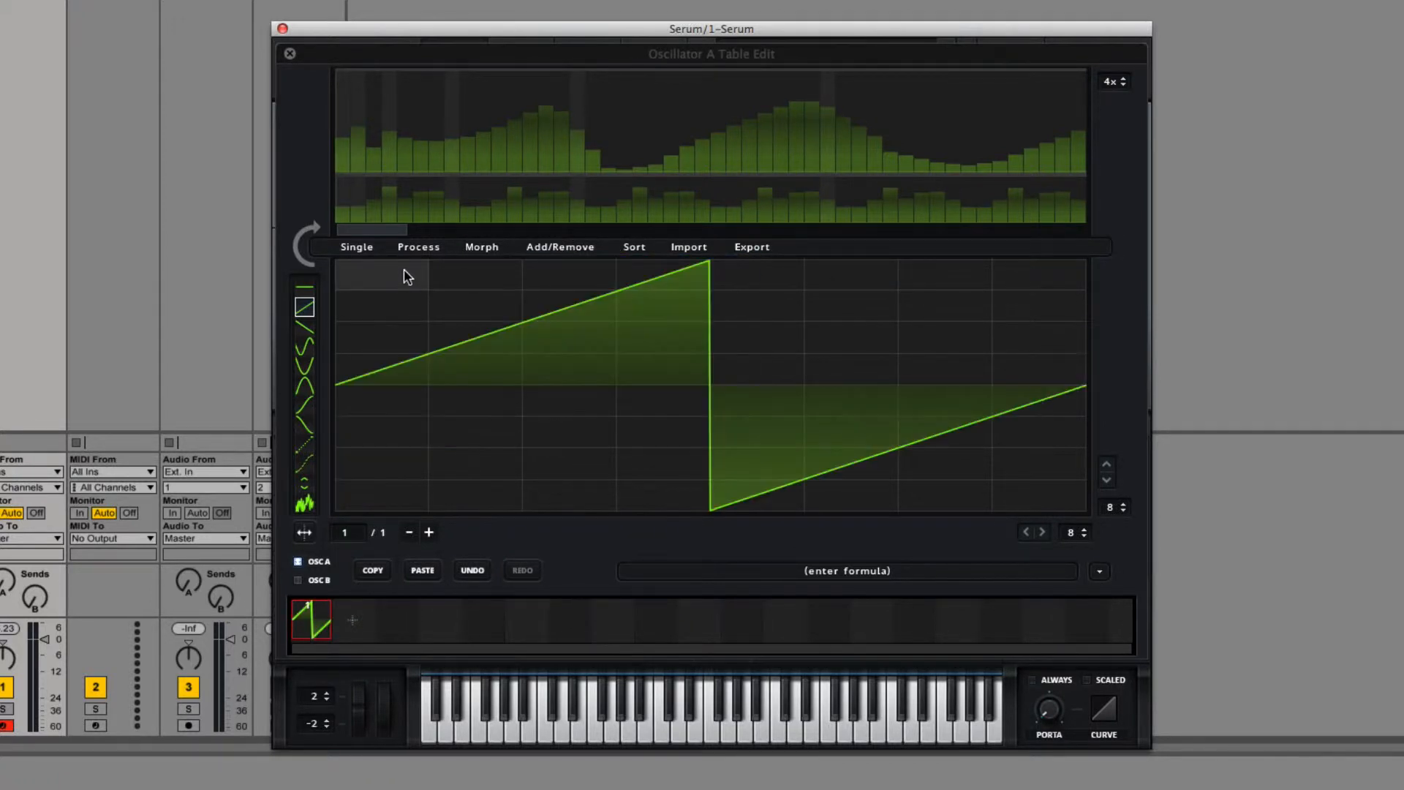
click(300, 252)
mouse_move(439, 120)
mouse_down()
mouse_move(827, 95)
mouse_move(1046, 201)
mouse_up()
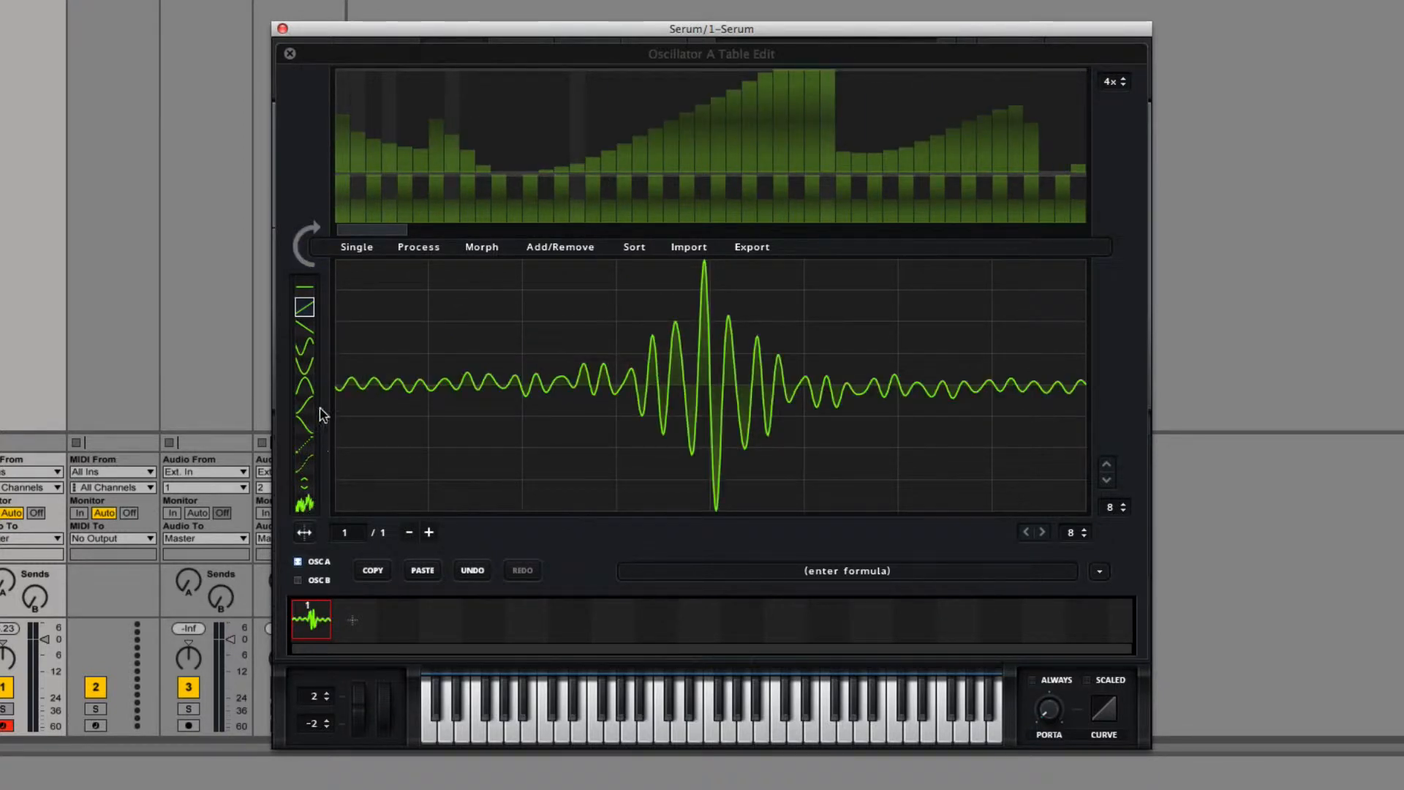
Step: Shift the waveform segments in the two middle grid columns vertically with the vertical shift tool
click(304, 483)
mouse_move(718, 379)
mouse_down()
mouse_move(715, 404)
mouse_move(701, 361)
mouse_move(700, 381)
mouse_up()
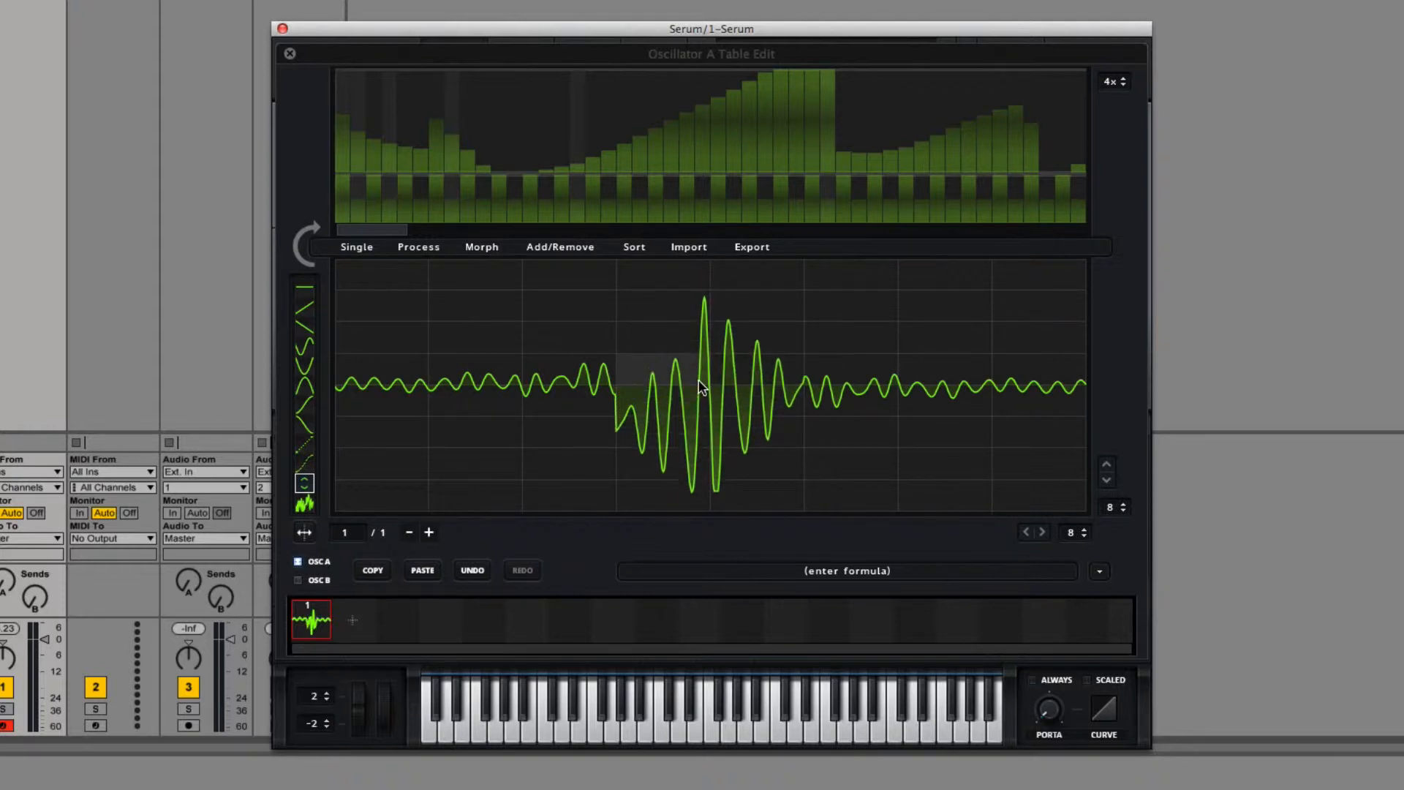
drag(713, 471, 687, 380)
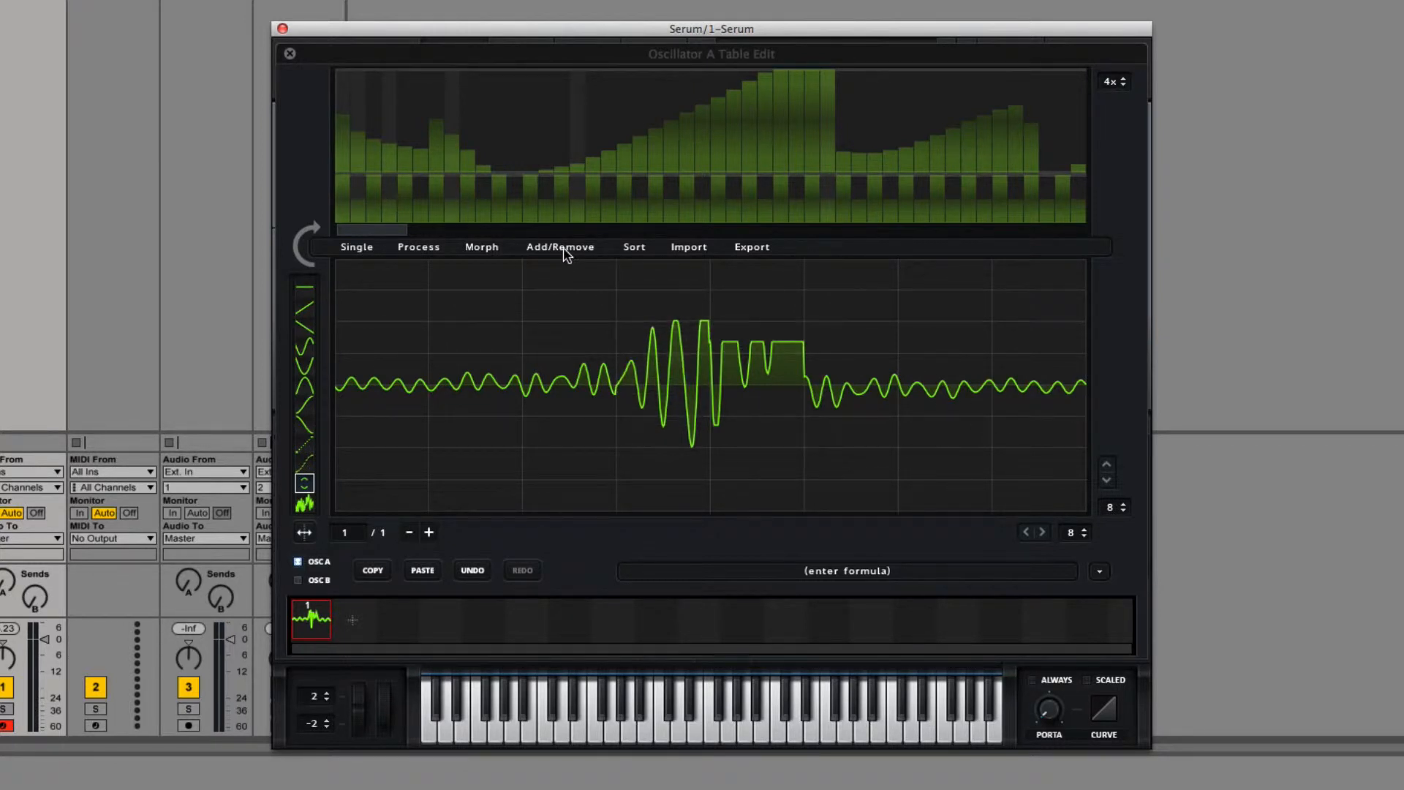
Step: Normalize the waveform with the vertically shifted middle segments
click(354, 247)
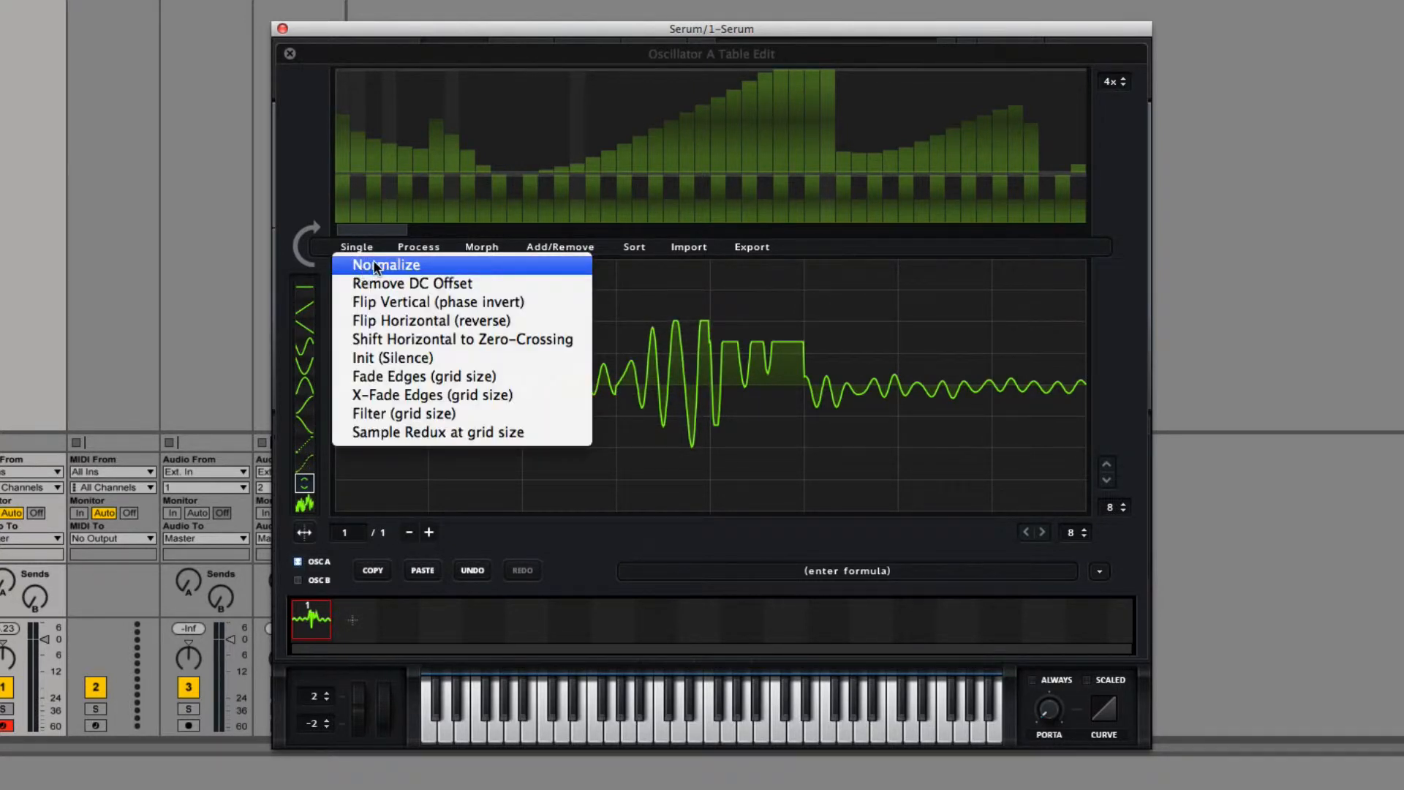
click(374, 265)
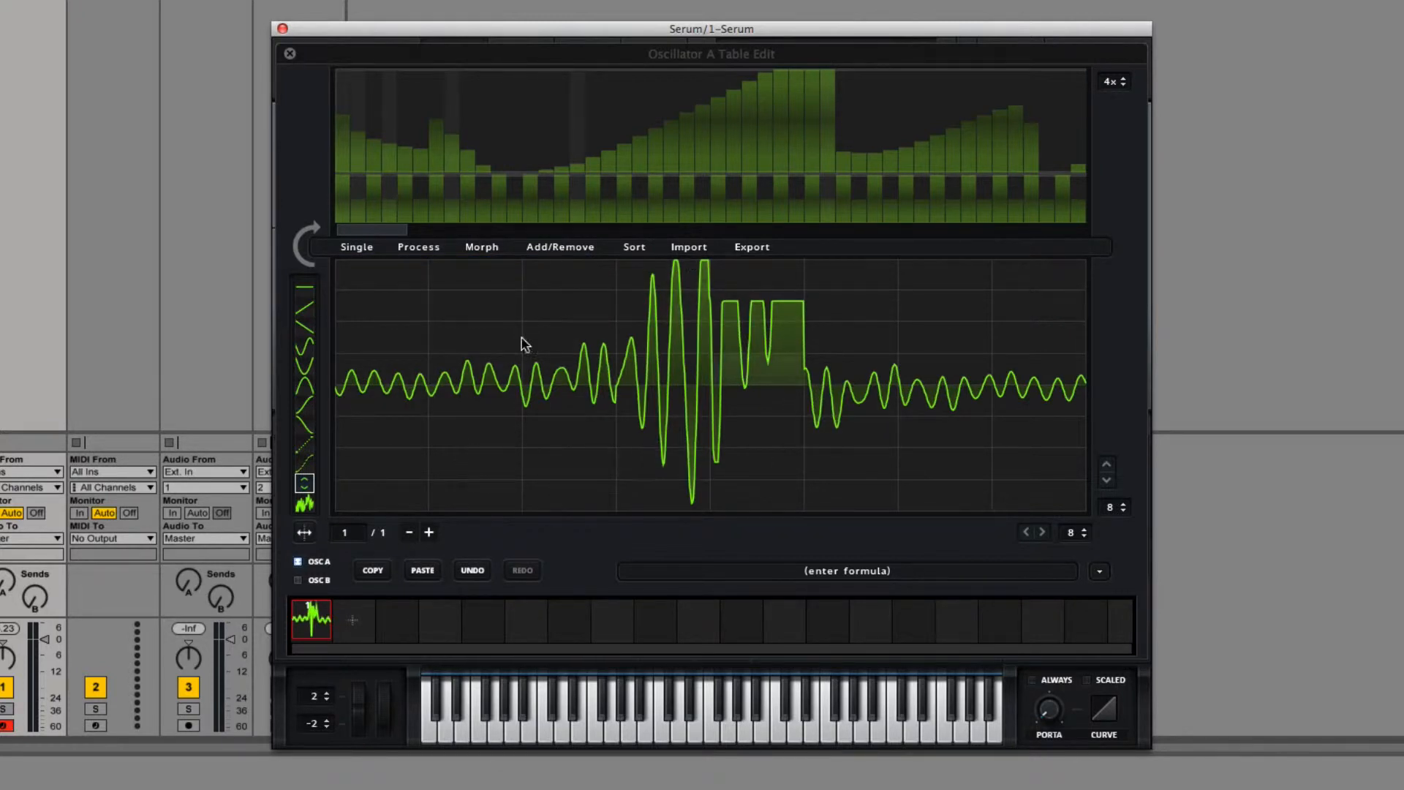
Step: Reset the wavetable with Init All (default) and draw a flat line at maximum height across all eight grid columns
click(549, 253)
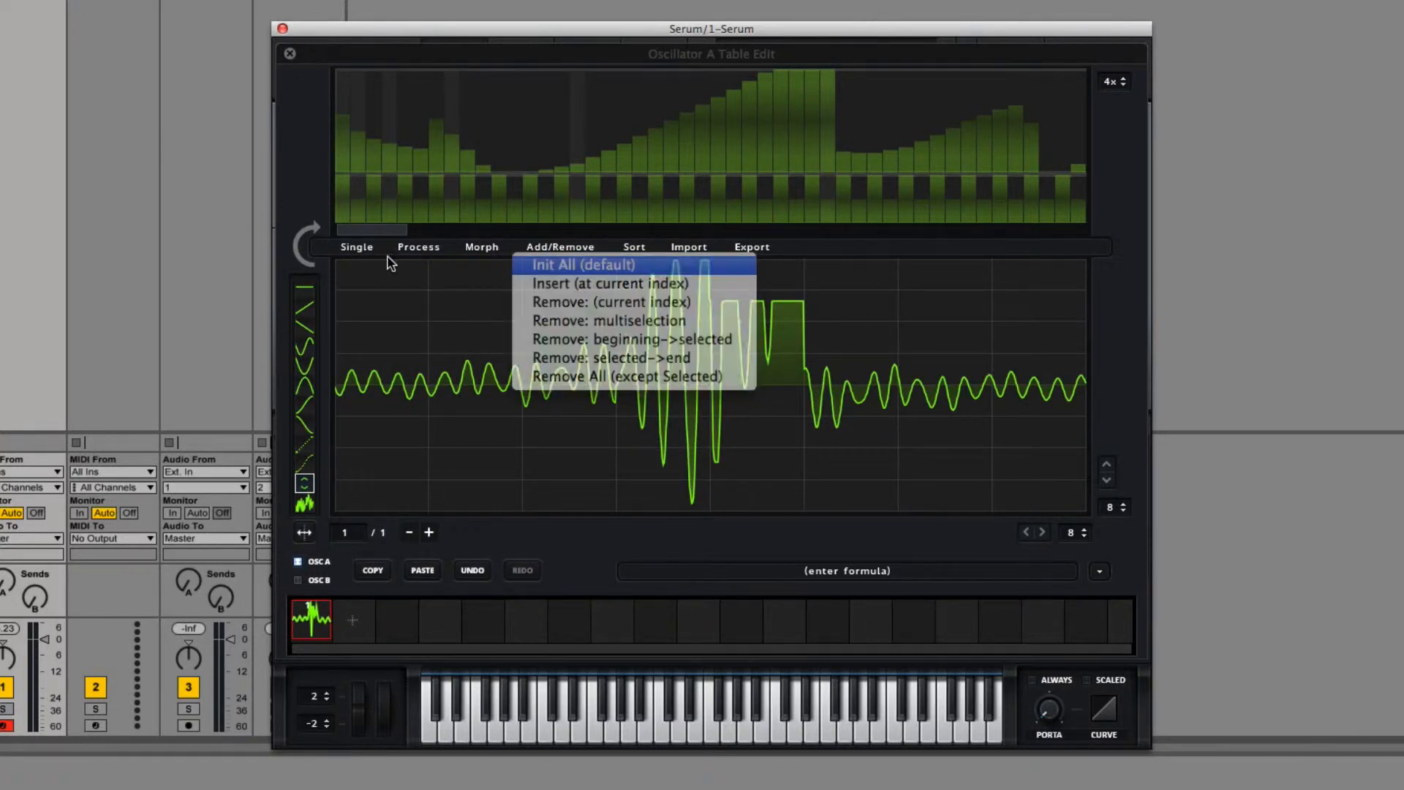
click(358, 245)
click(706, 258)
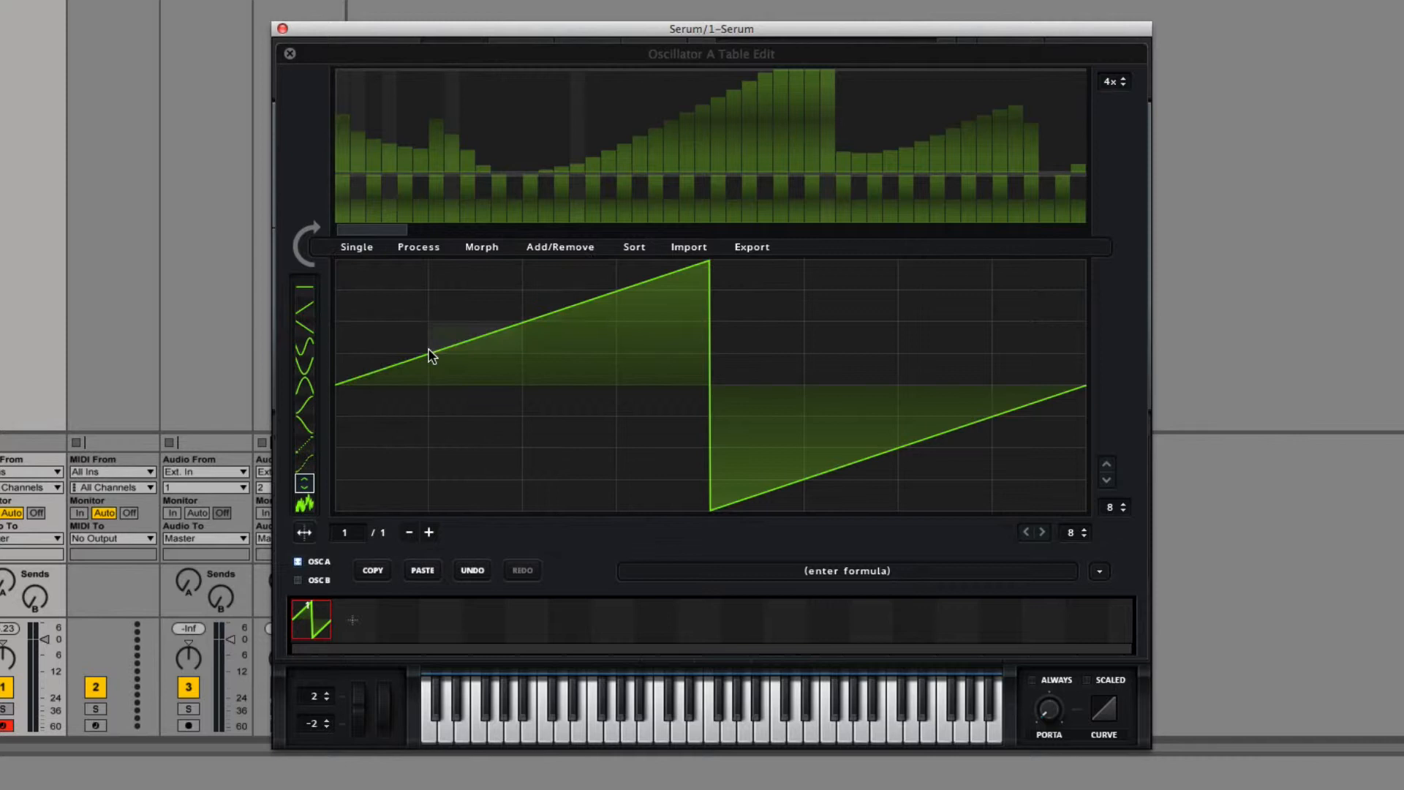
click(306, 291)
mouse_move(379, 383)
mouse_down()
mouse_move(384, 231)
mouse_move(1117, 227)
mouse_up()
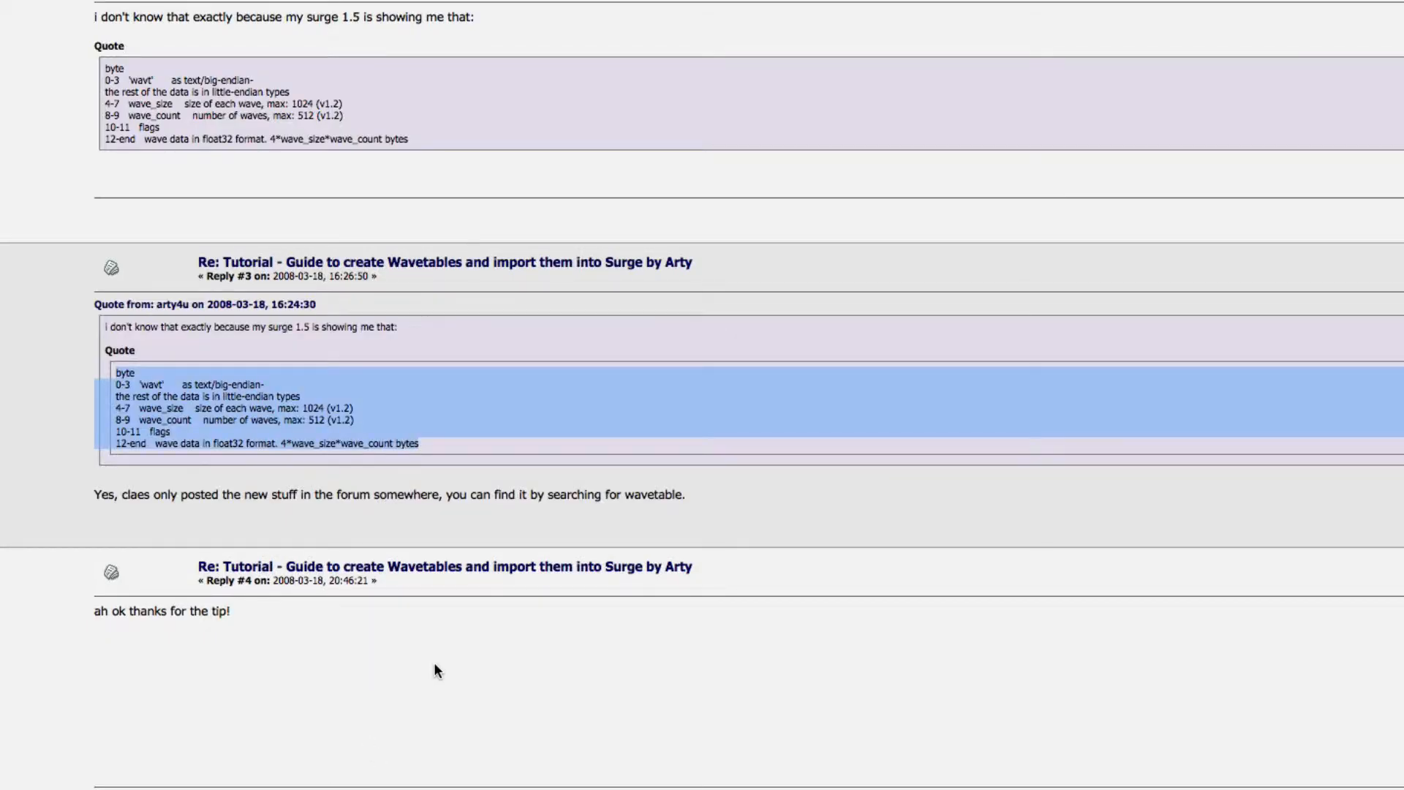
Step: Look up DC offset waveform images in the web browser and remove the DC offset from the flat waveform in Serum
key(super+t)
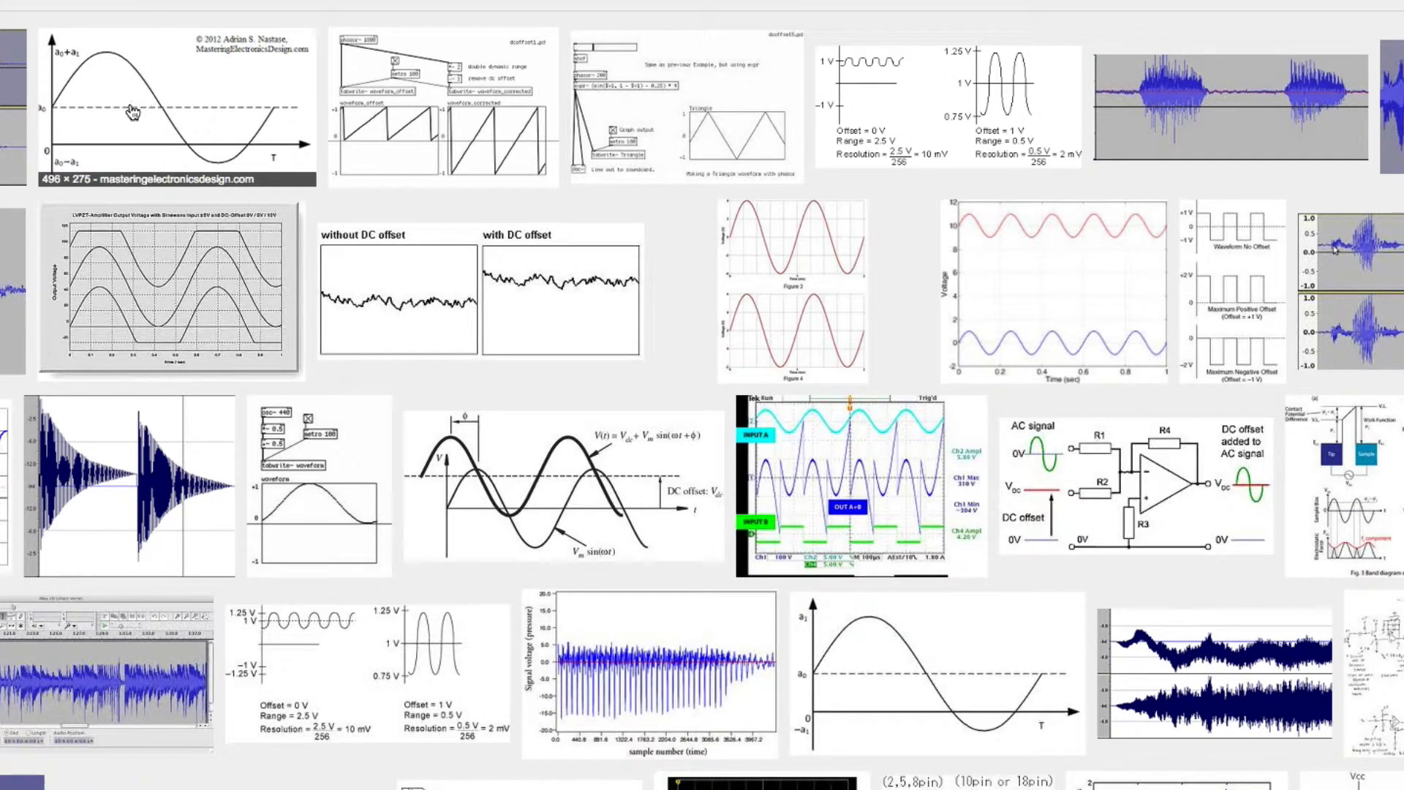
click(10, 121)
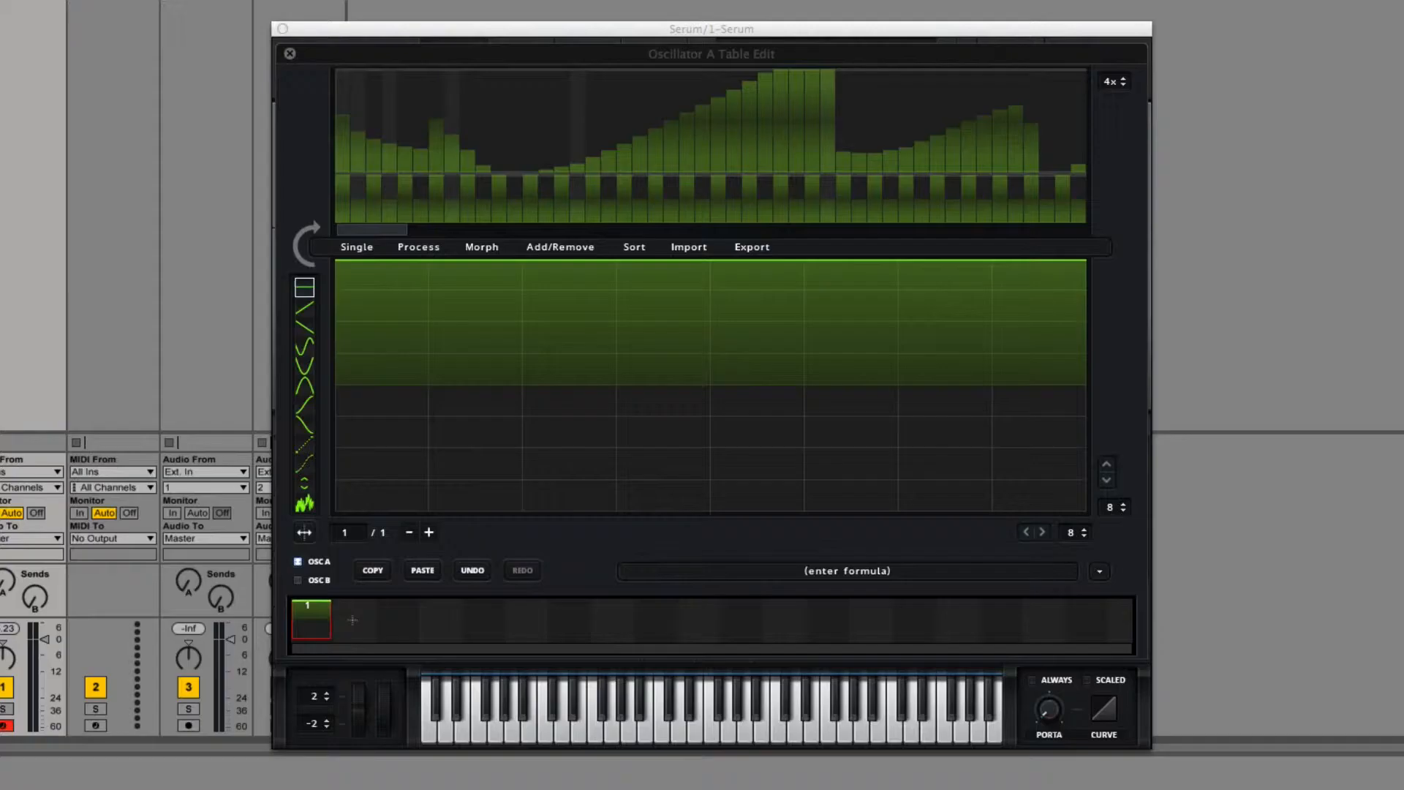
click(355, 249)
click(364, 282)
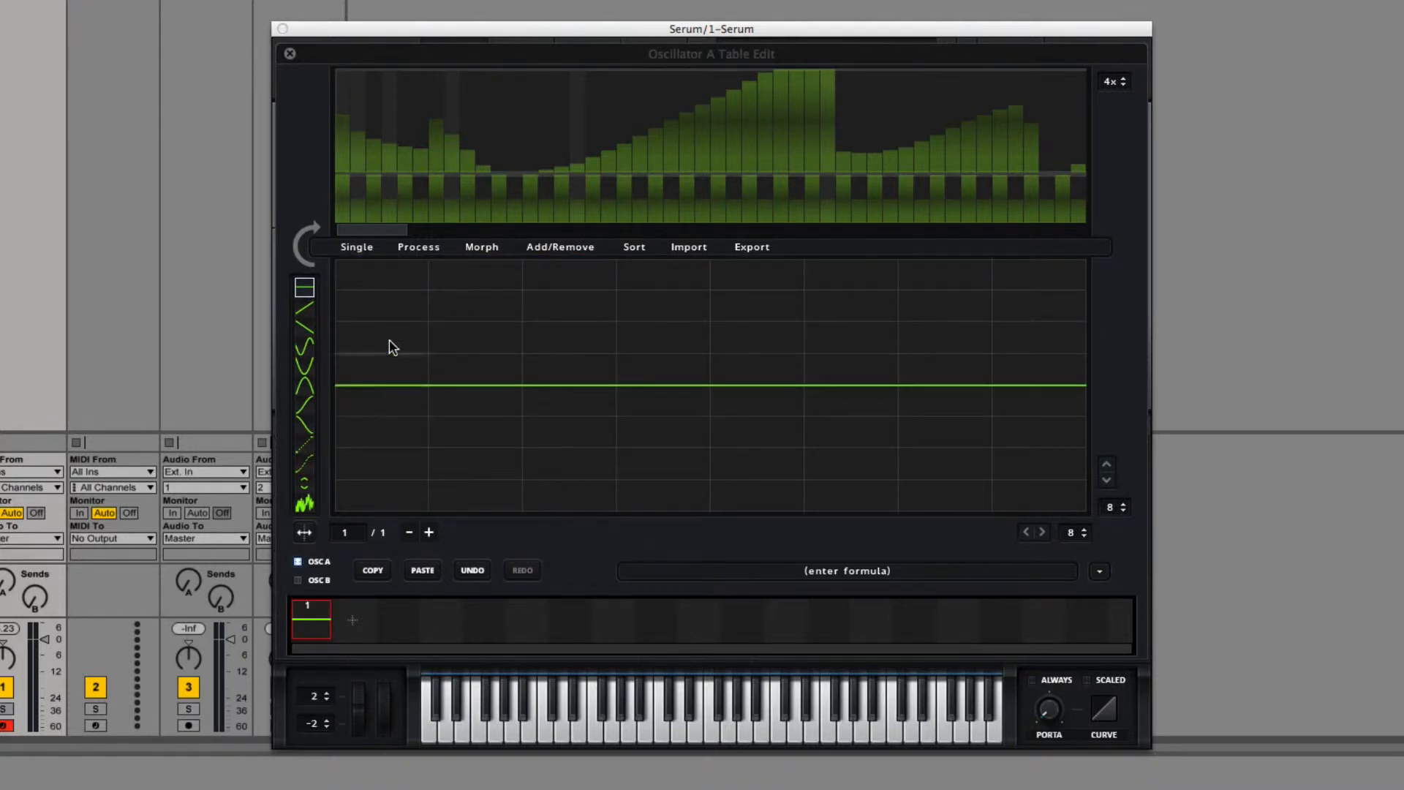
Step: Draw a flat line halfway above the centre in the first seven grid columns and a rising ramp reaching maximum in the last
drag(388, 325, 888, 326)
click(940, 334)
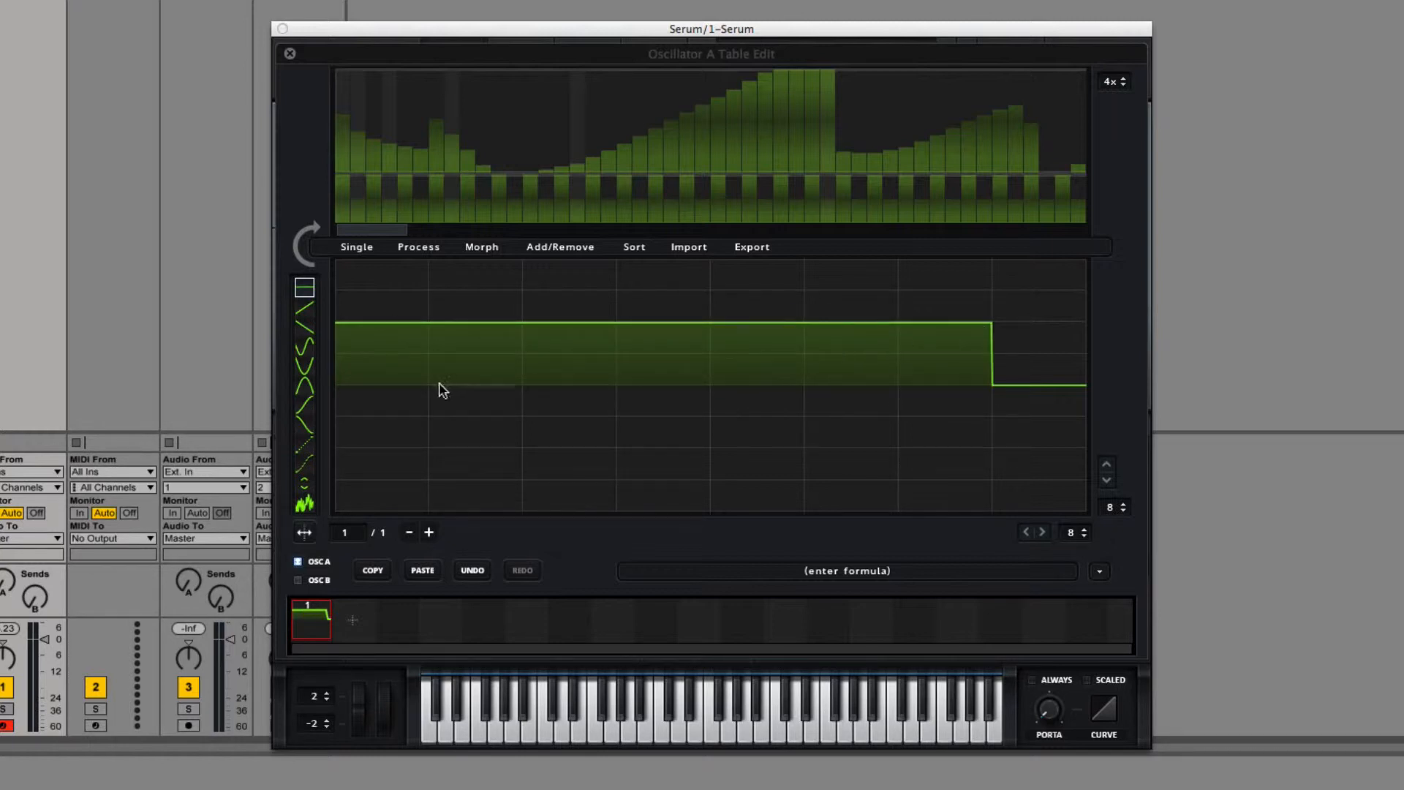
click(304, 308)
drag(1011, 307, 1014, 261)
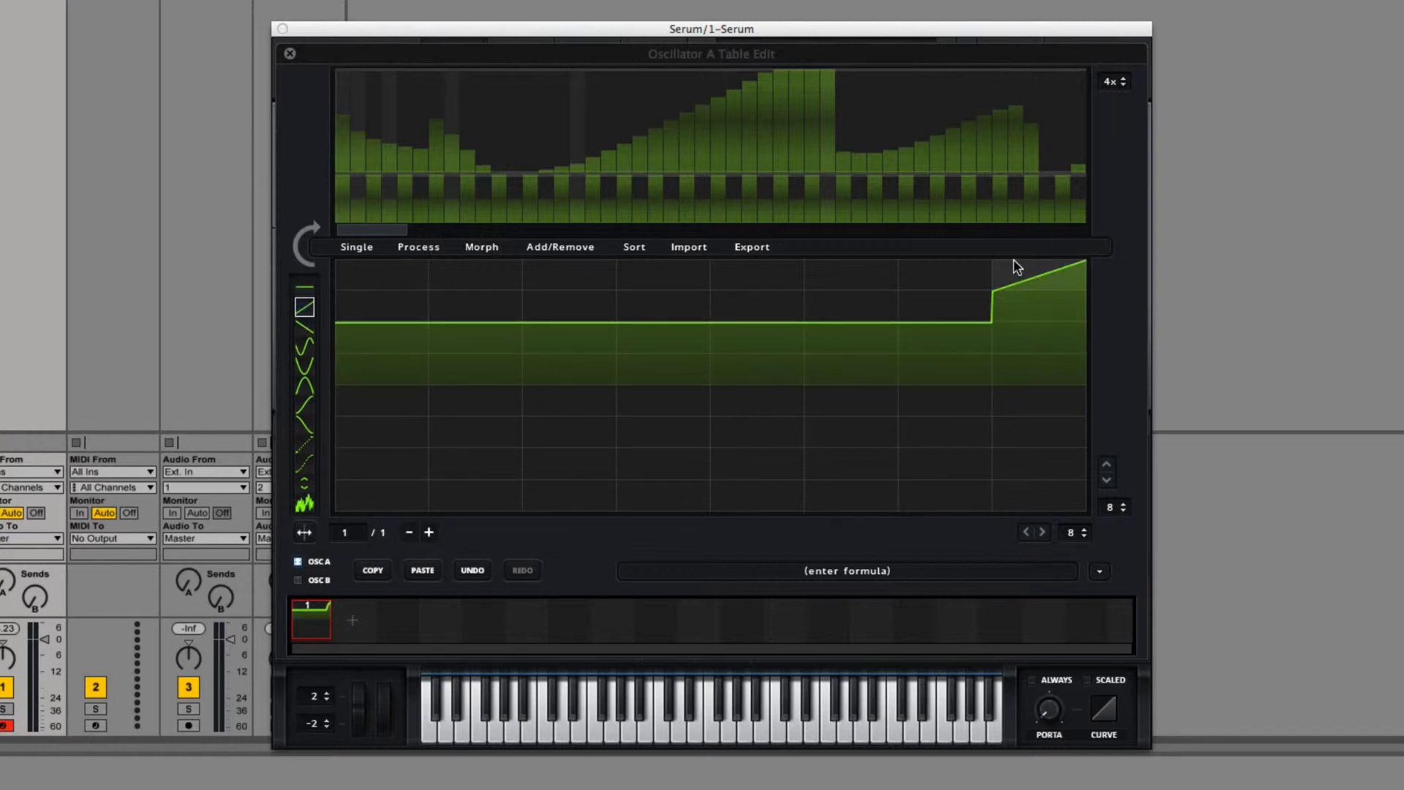
Step: Apply Remove DC Offset twice and redraw the first seven grid columns as a flat line on the centre
click(366, 248)
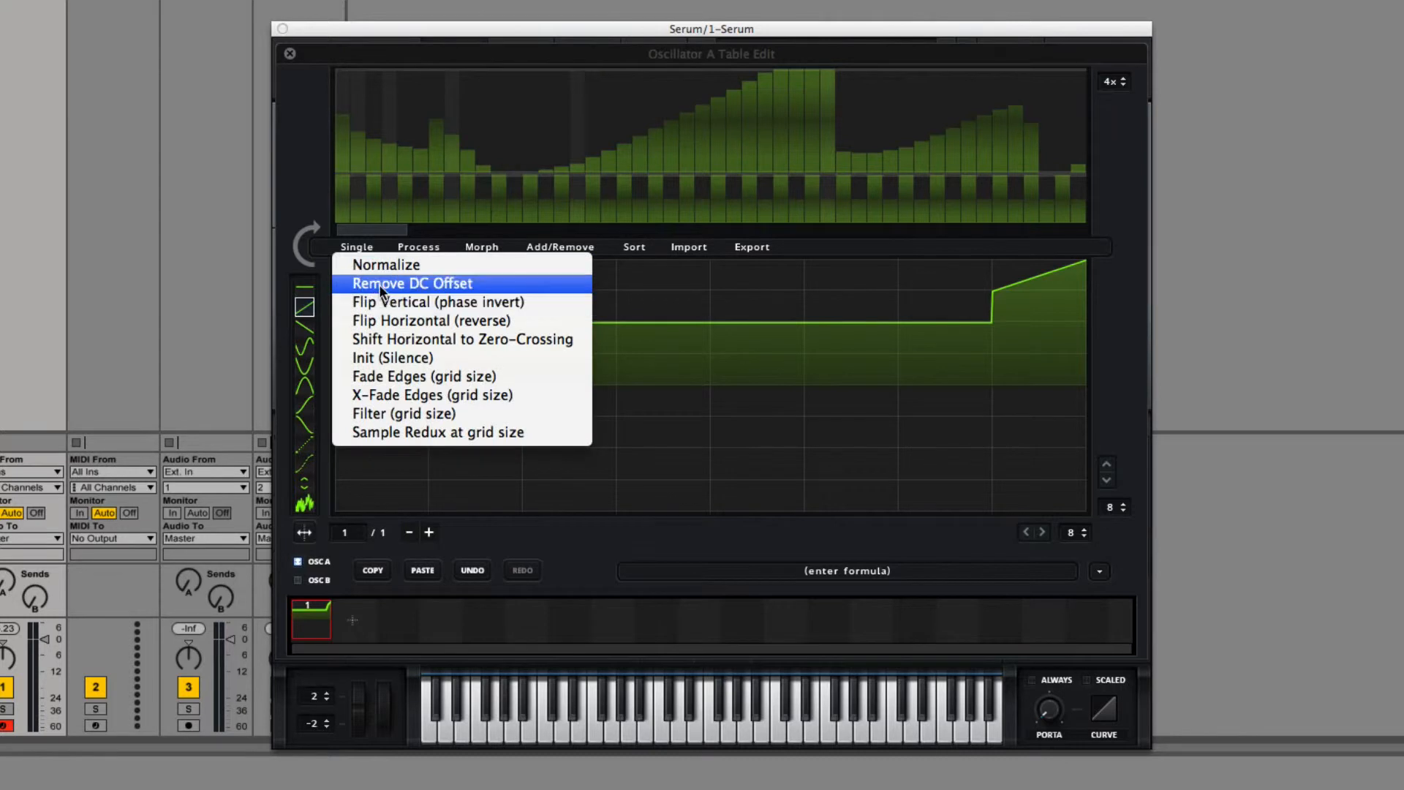
click(378, 287)
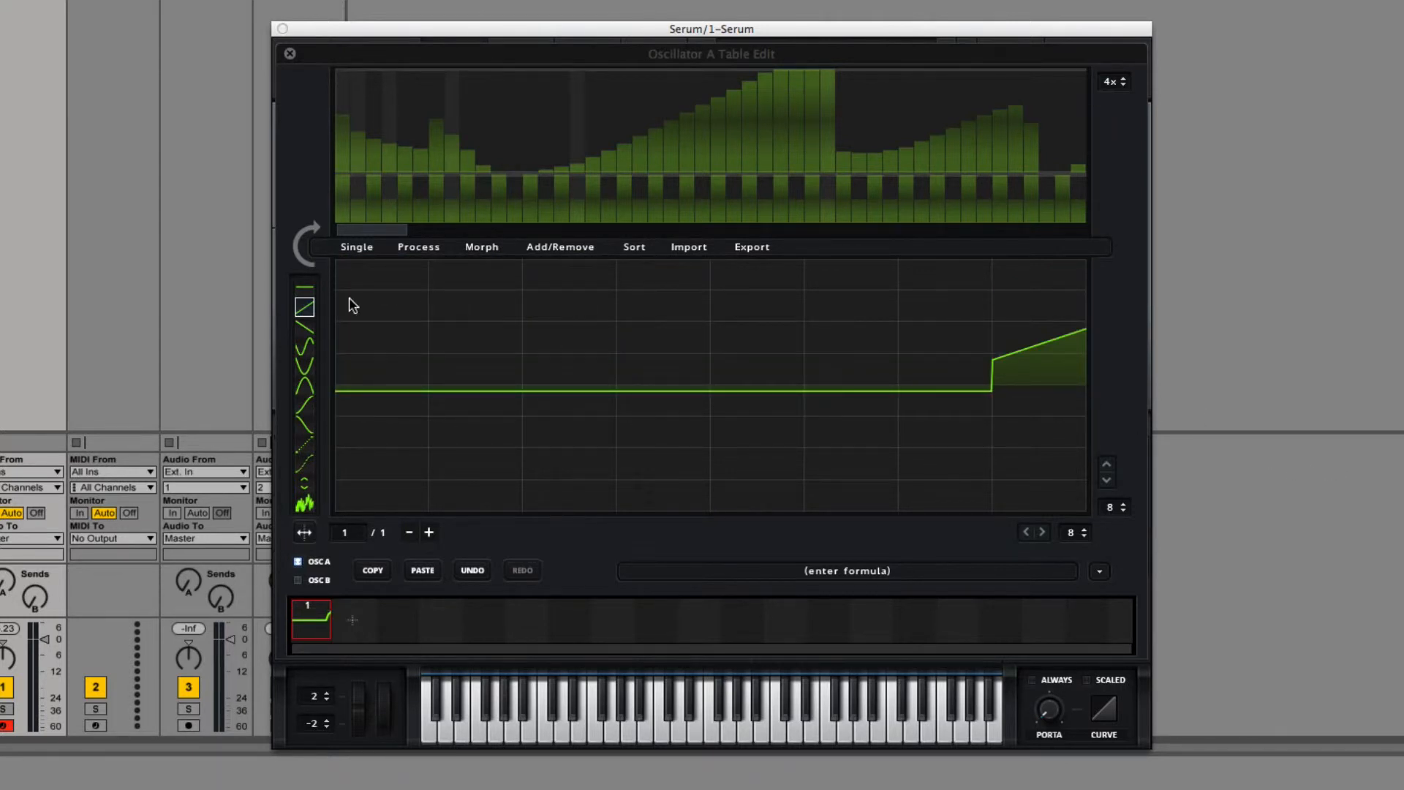
click(366, 248)
click(380, 284)
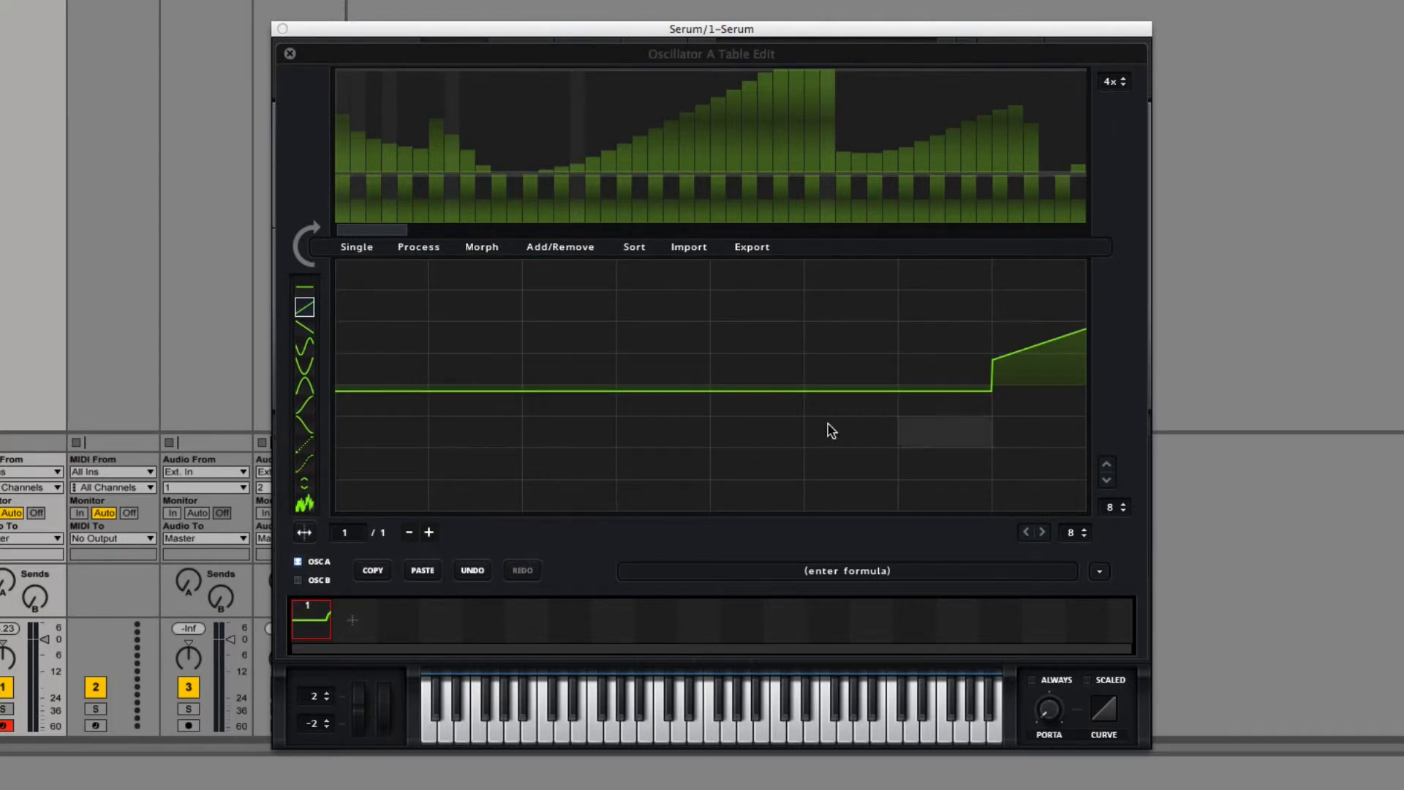
click(302, 289)
drag(341, 386, 939, 399)
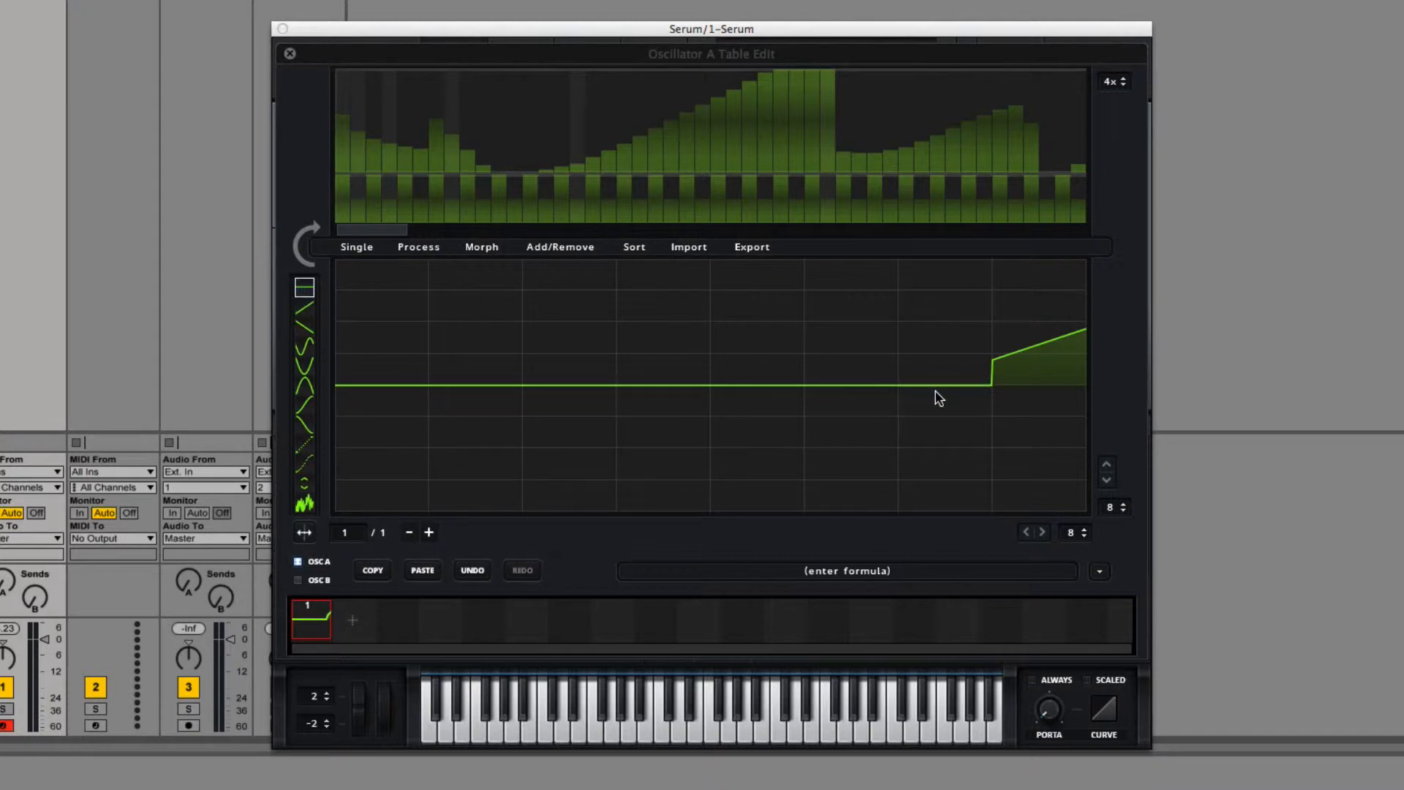
Step: Flip the waveform vertically (phase invert) and flip it back the same way
click(354, 246)
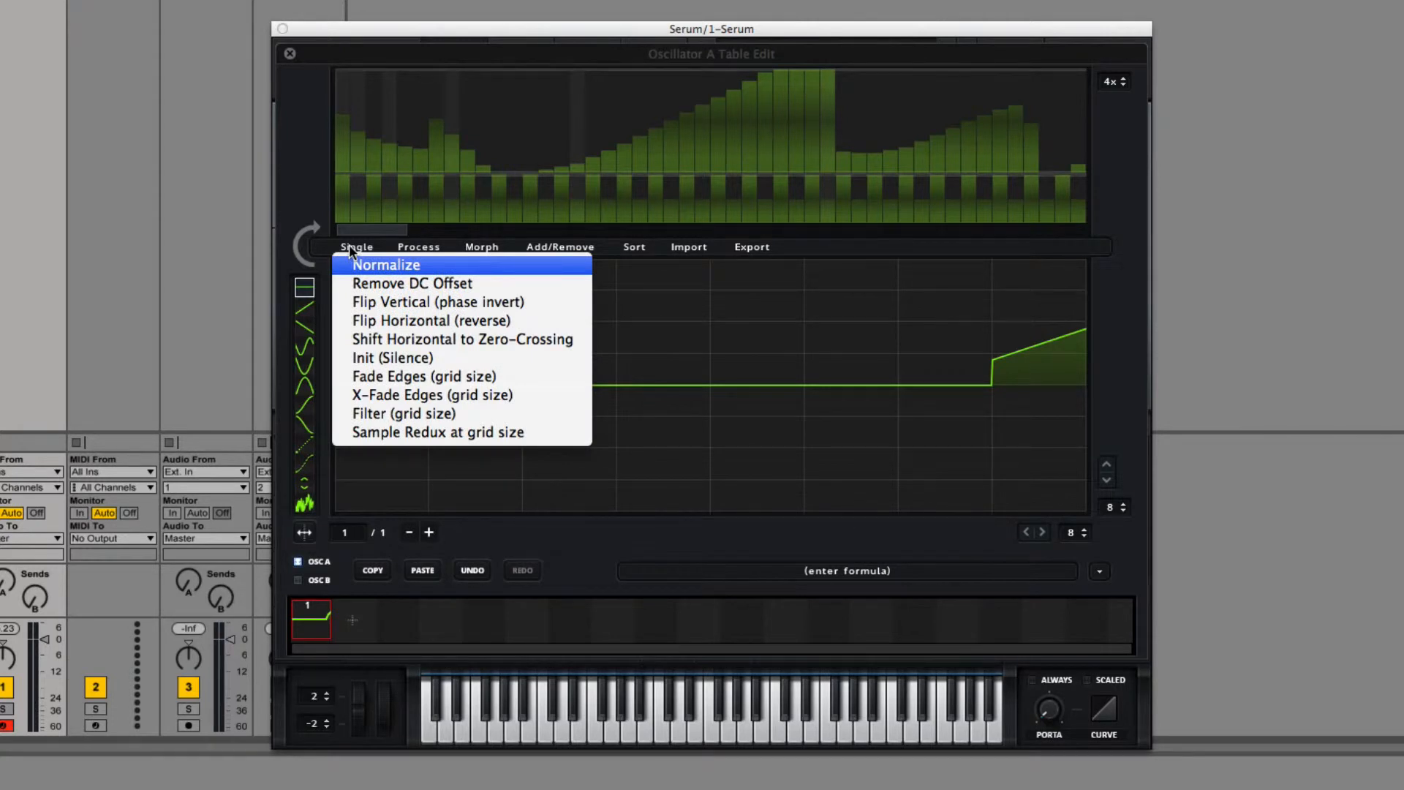
click(388, 297)
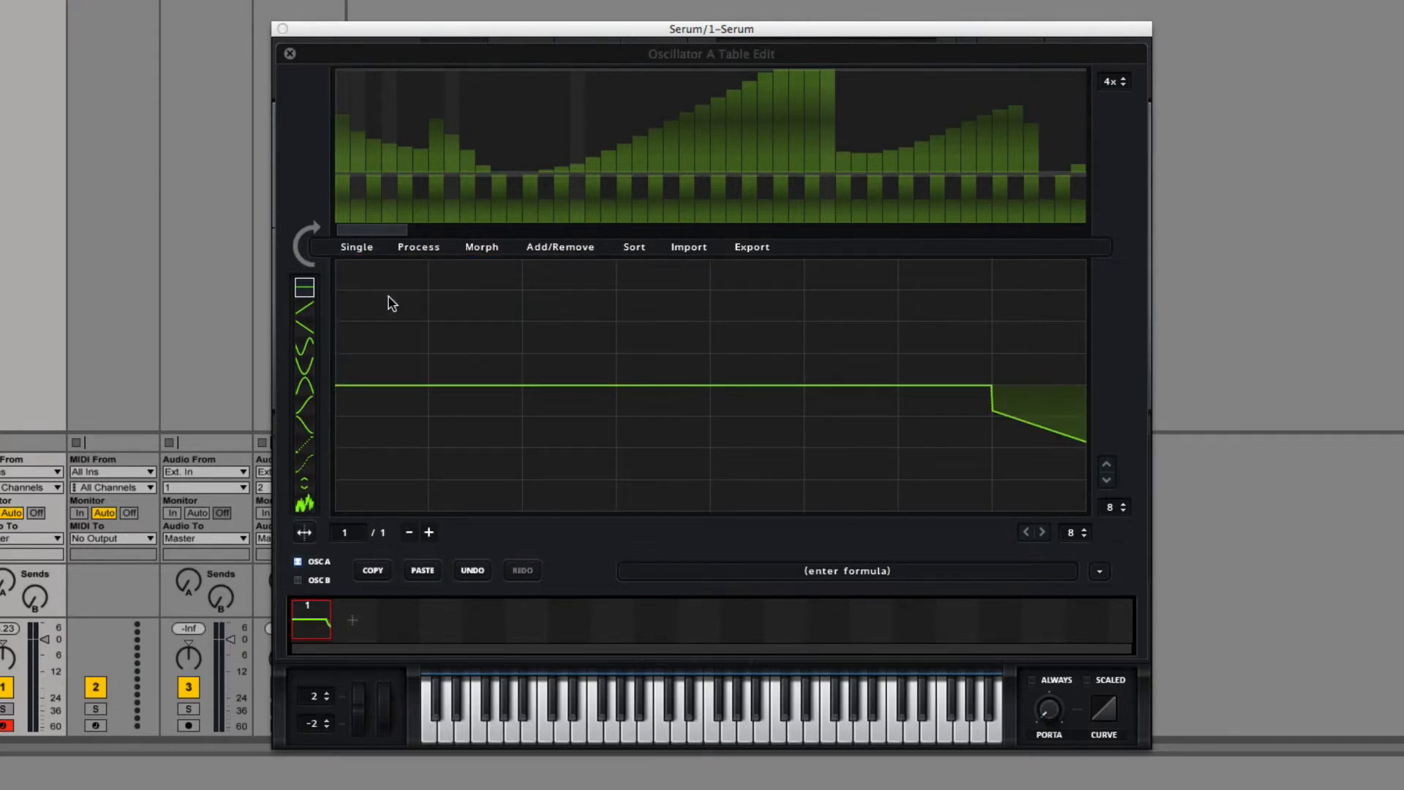
click(369, 249)
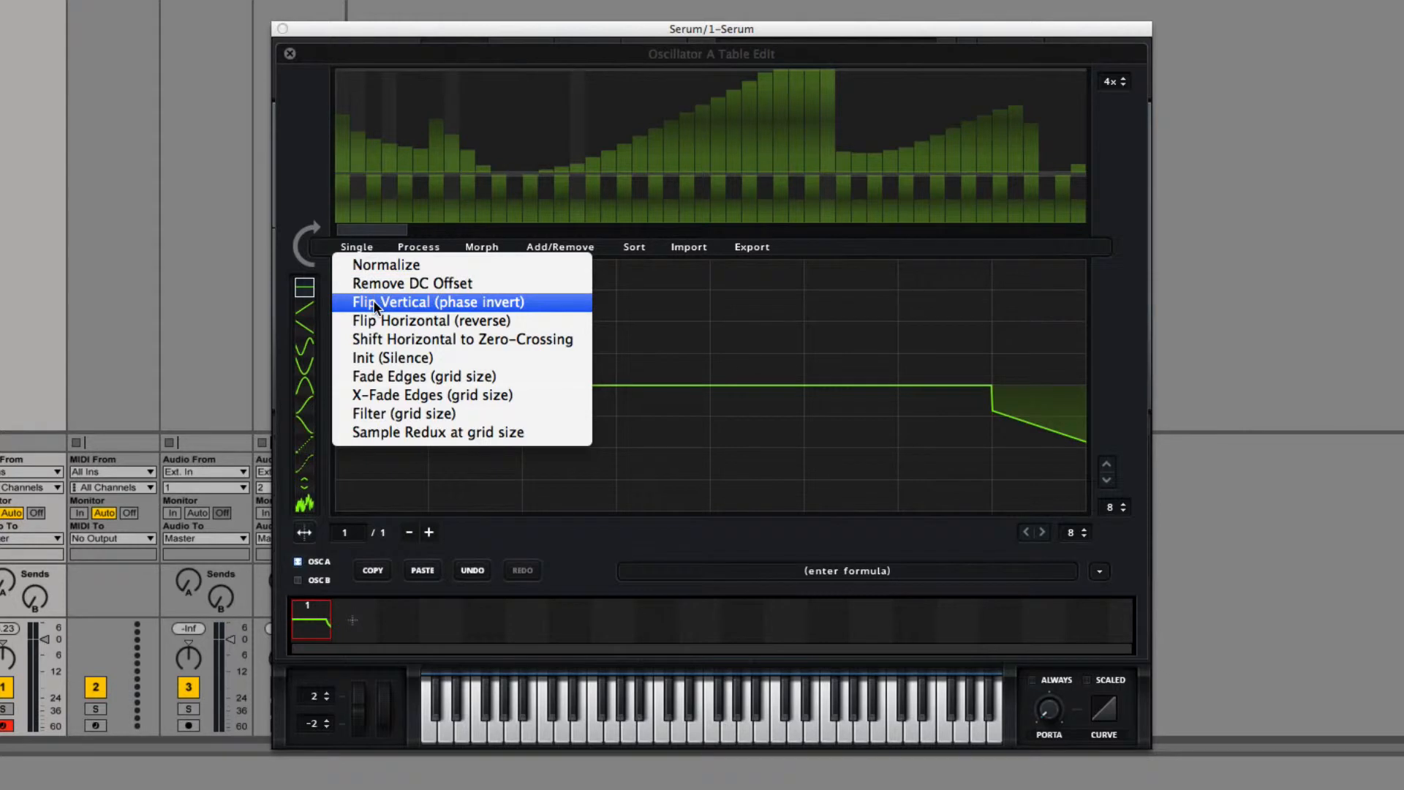
click(374, 302)
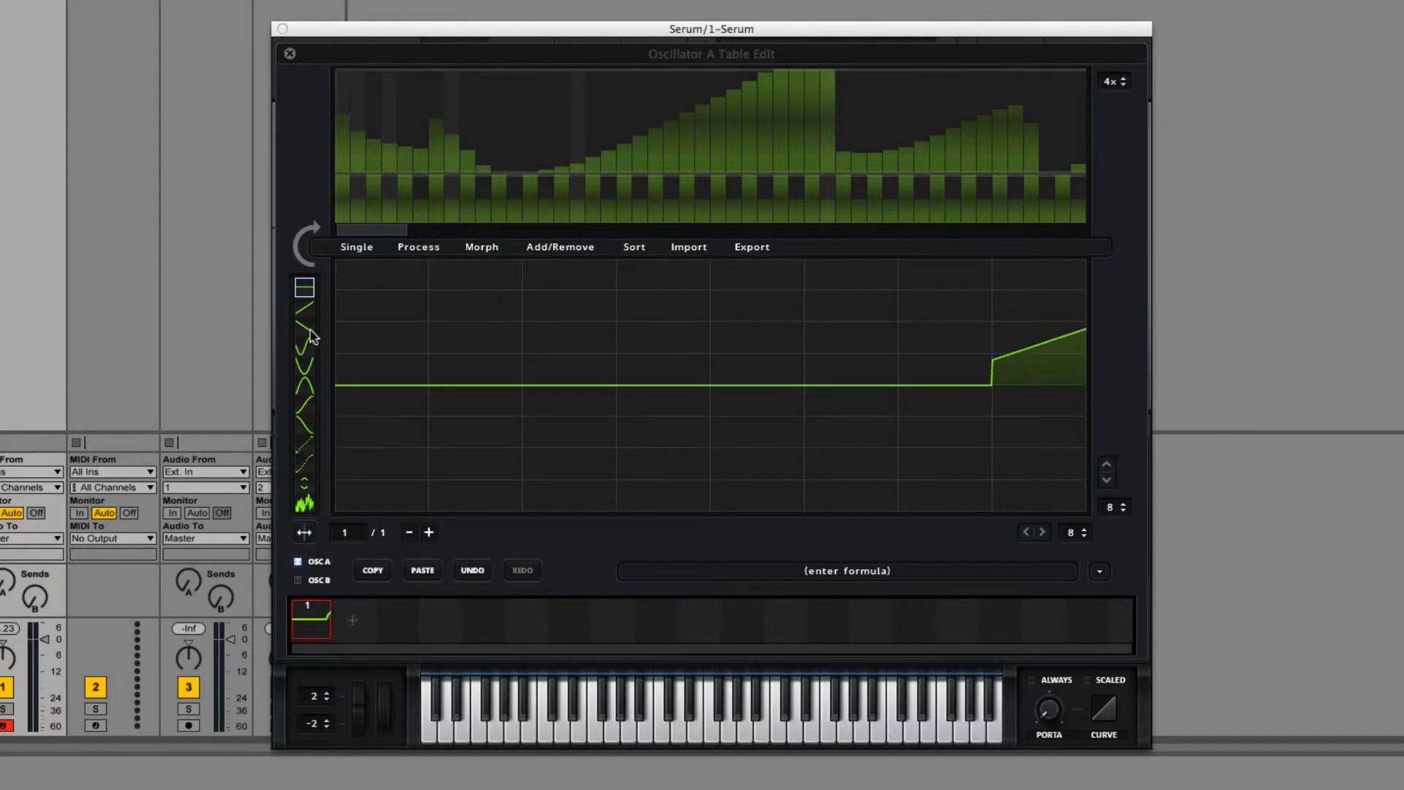
Step: Draw a rising ramp just below the centre line in the first grid column and flip the waveform vertically three times
click(306, 308)
click(379, 399)
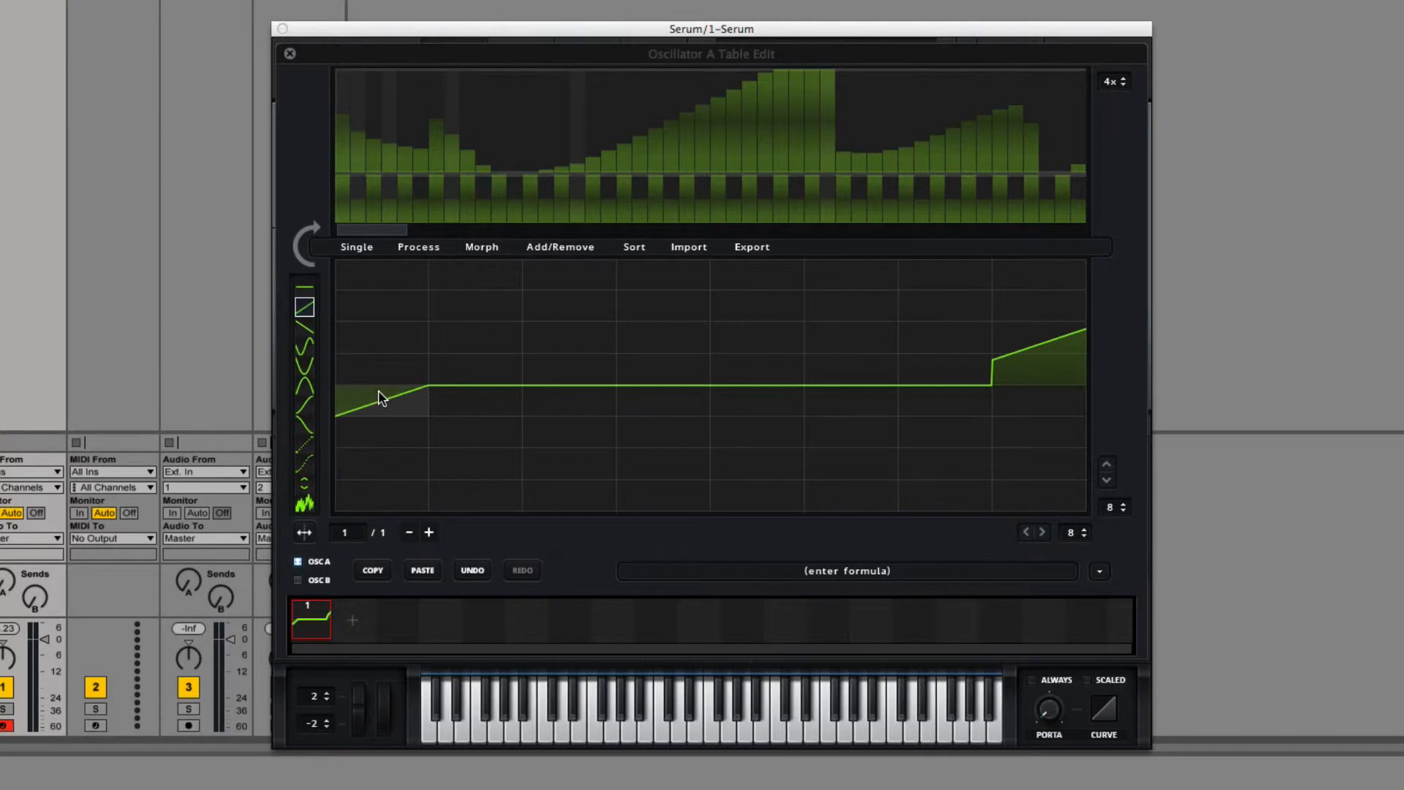
click(358, 247)
click(409, 301)
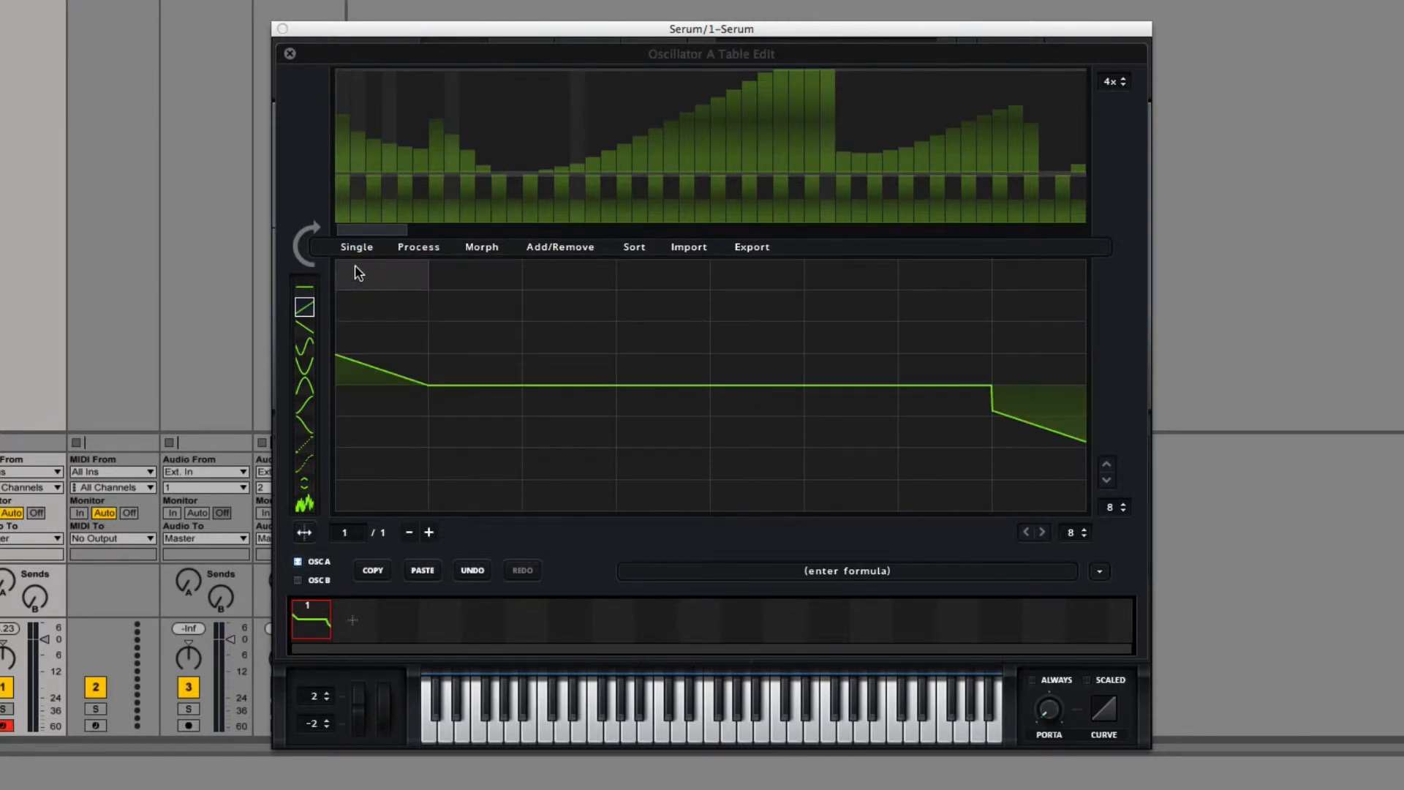
click(357, 247)
click(385, 294)
click(357, 247)
click(369, 302)
Step: Reverse the waveform with Flip Horizontal and reverse it back
click(358, 247)
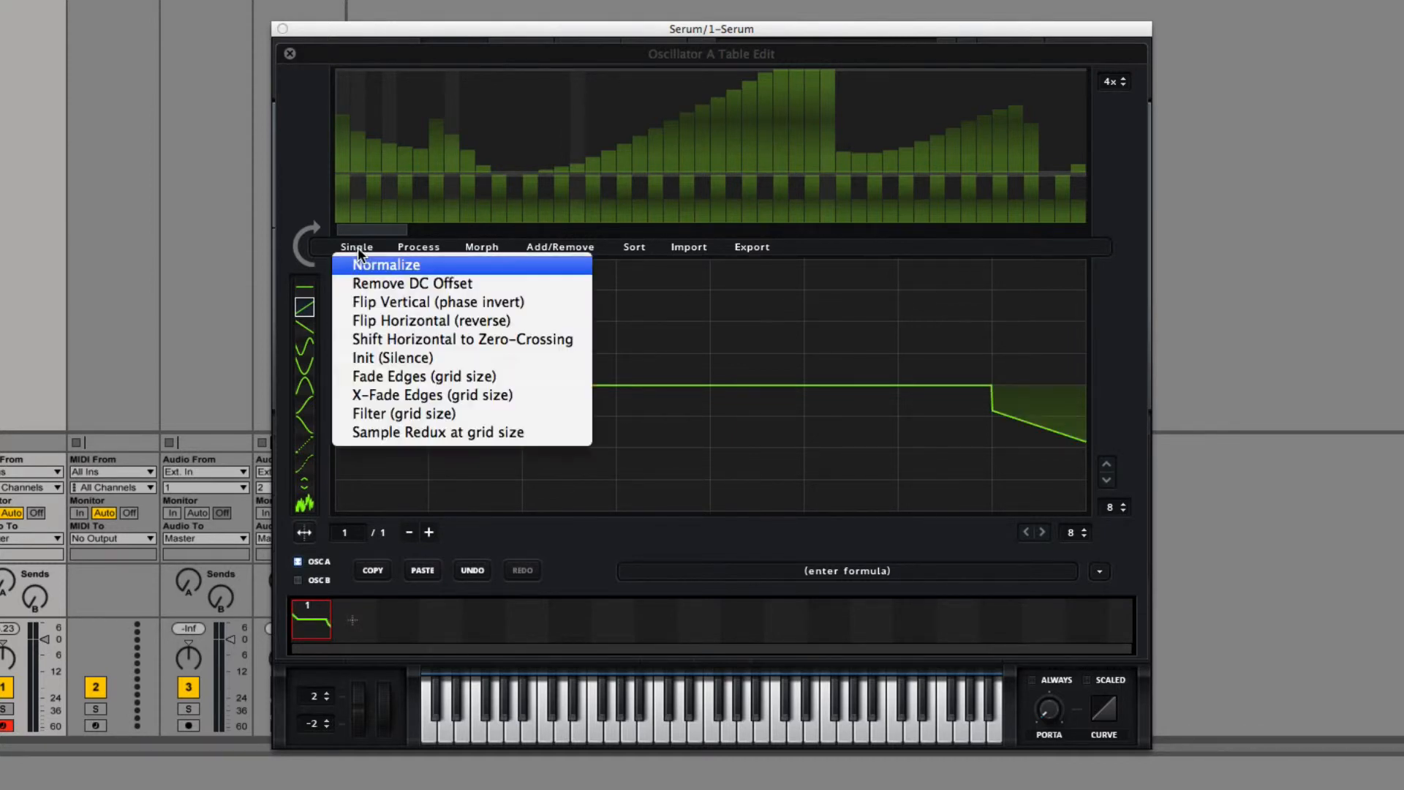
click(392, 331)
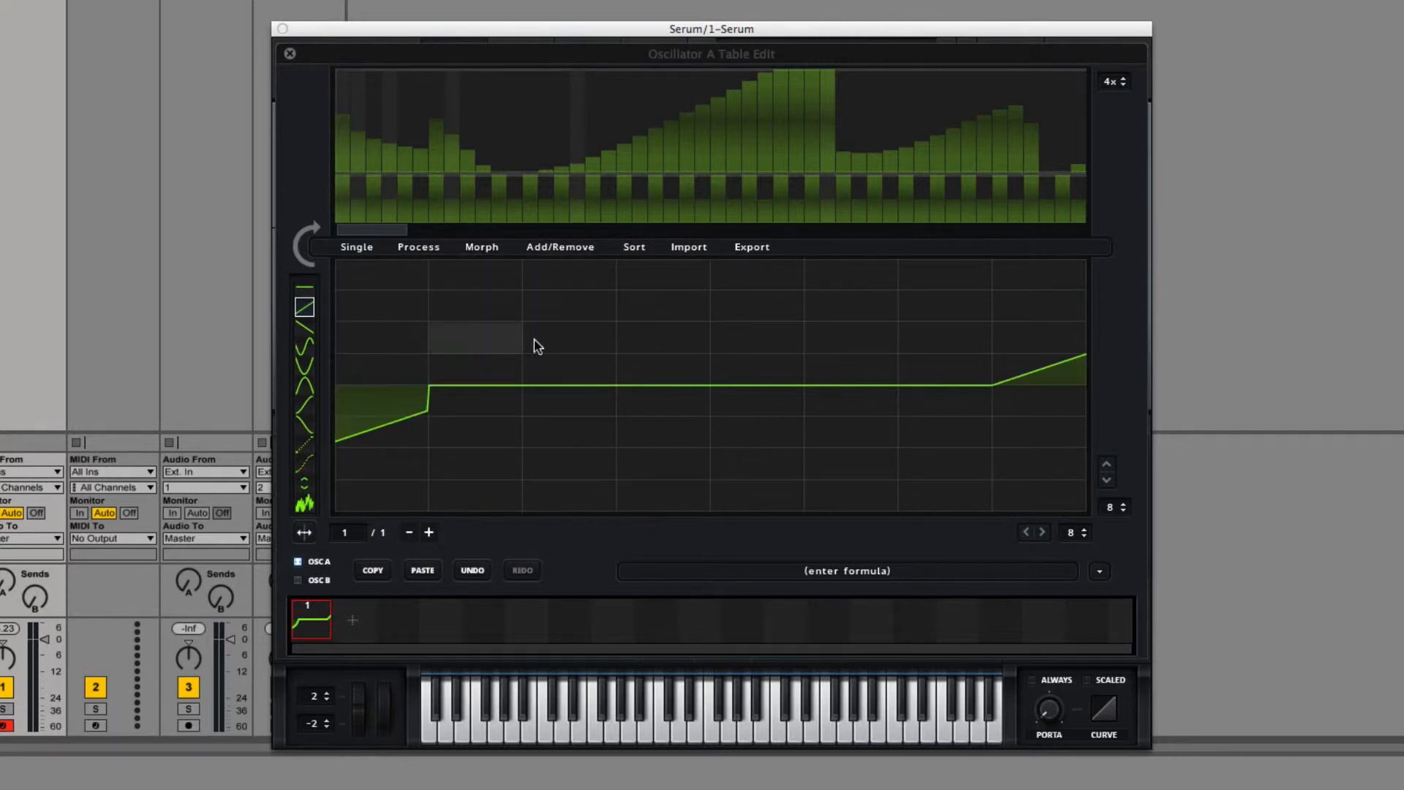
click(363, 248)
click(379, 322)
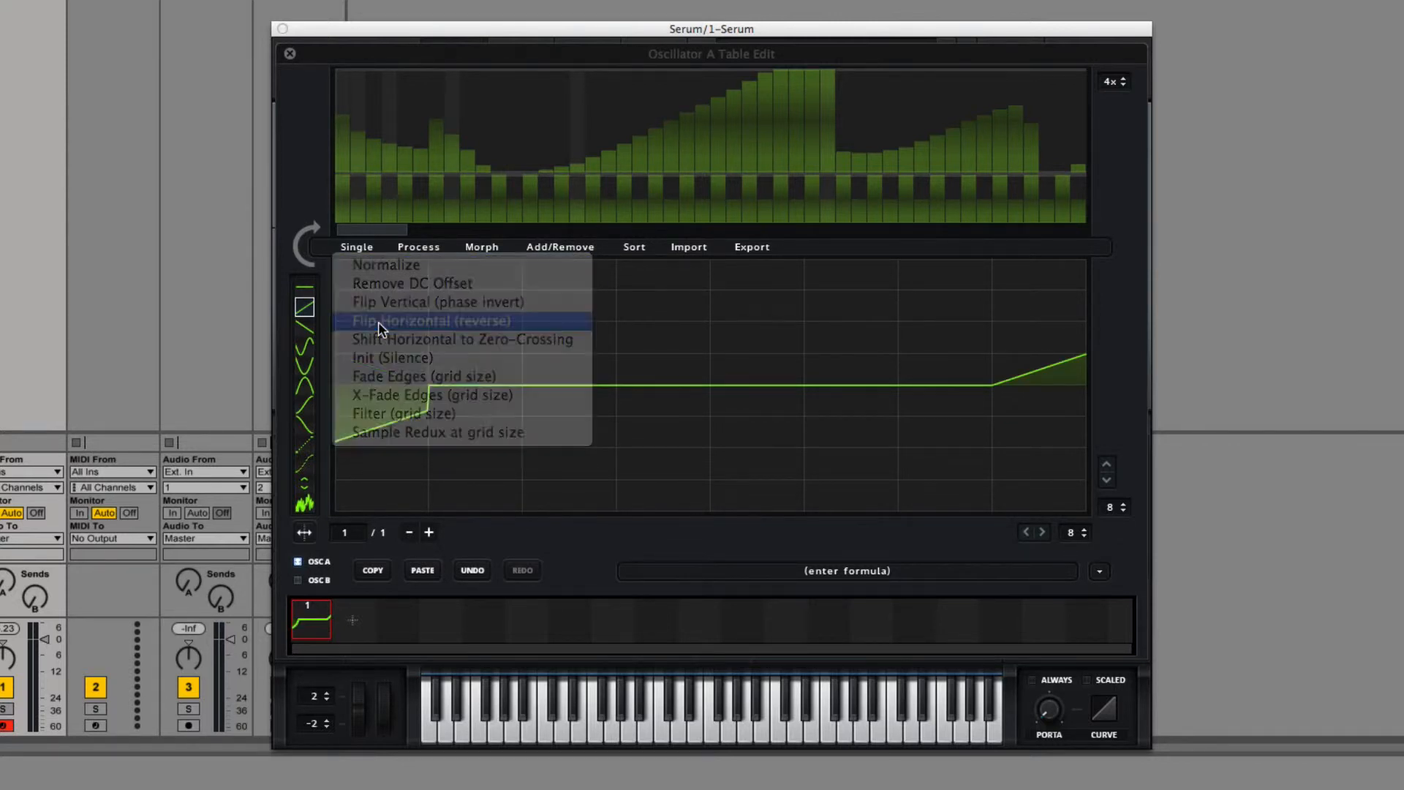
Step: Try Shift Horizontal to Zero-Crossing and draw rising ramps at varying heights in grid columns two through eight
click(355, 250)
click(439, 339)
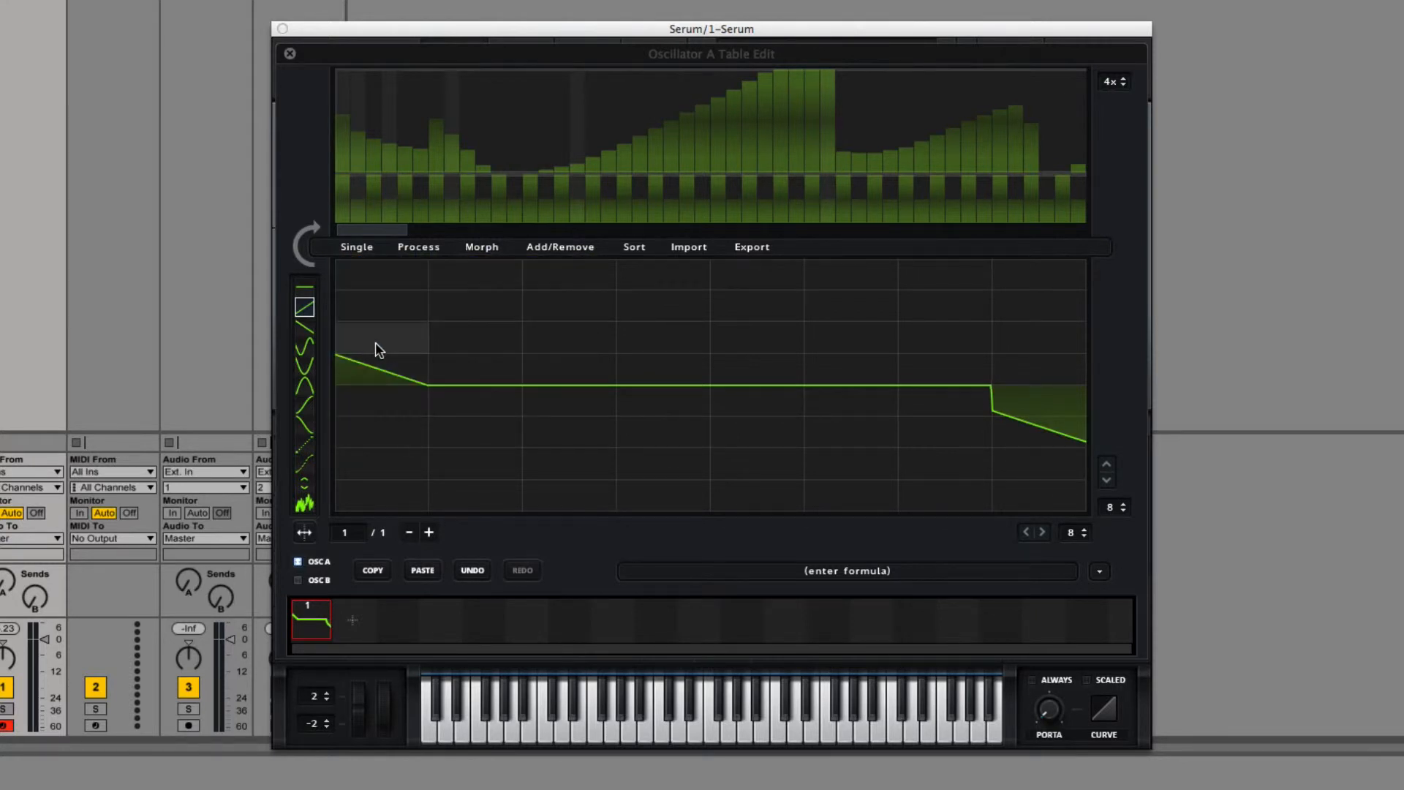
mouse_move(433, 410)
mouse_down()
mouse_move(641, 396)
mouse_move(900, 317)
mouse_move(602, 317)
mouse_move(797, 414)
mouse_move(922, 415)
mouse_move(985, 332)
mouse_move(1025, 379)
mouse_move(1018, 419)
mouse_up()
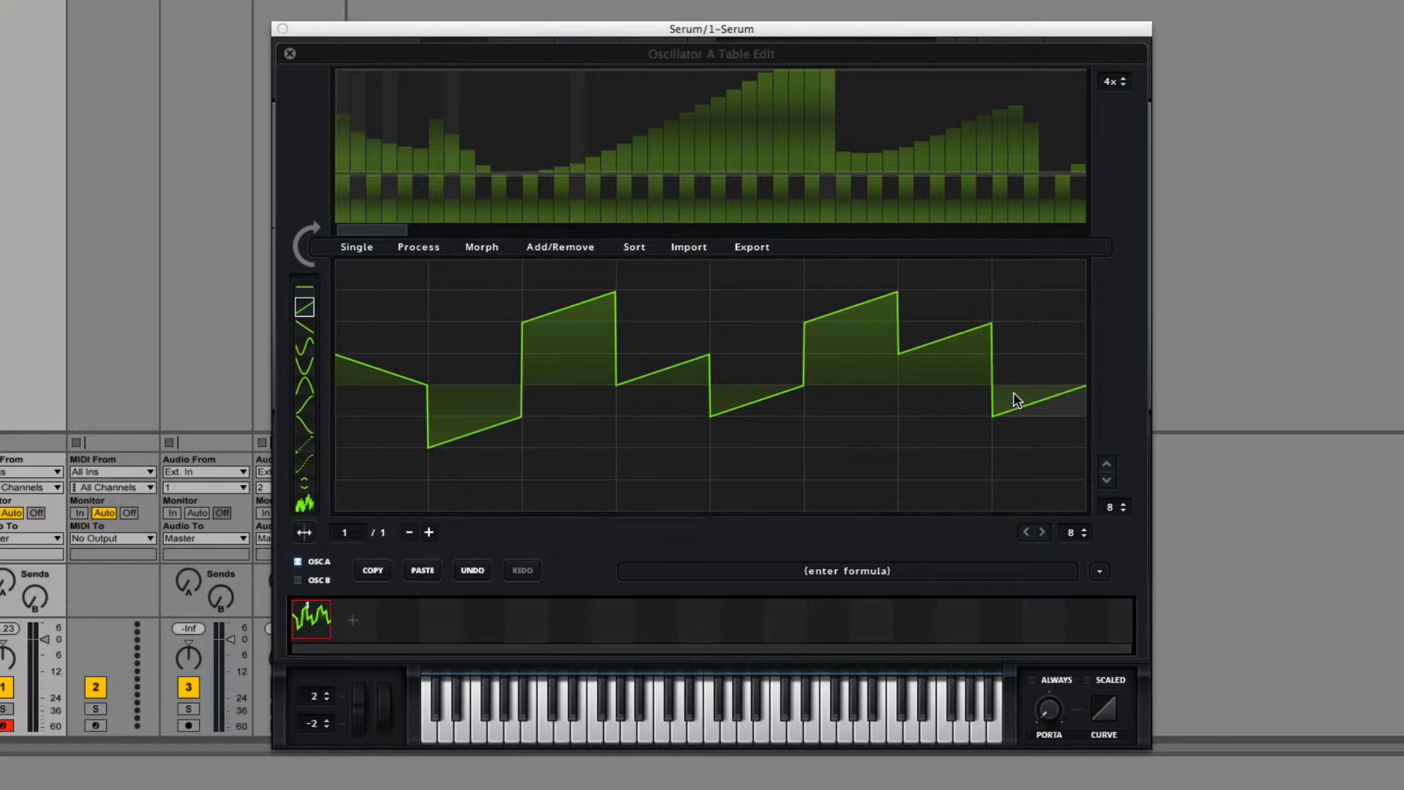
Step: Shift the stepped ramp waveform horizontally to the zero-crossing three times in a row
click(357, 246)
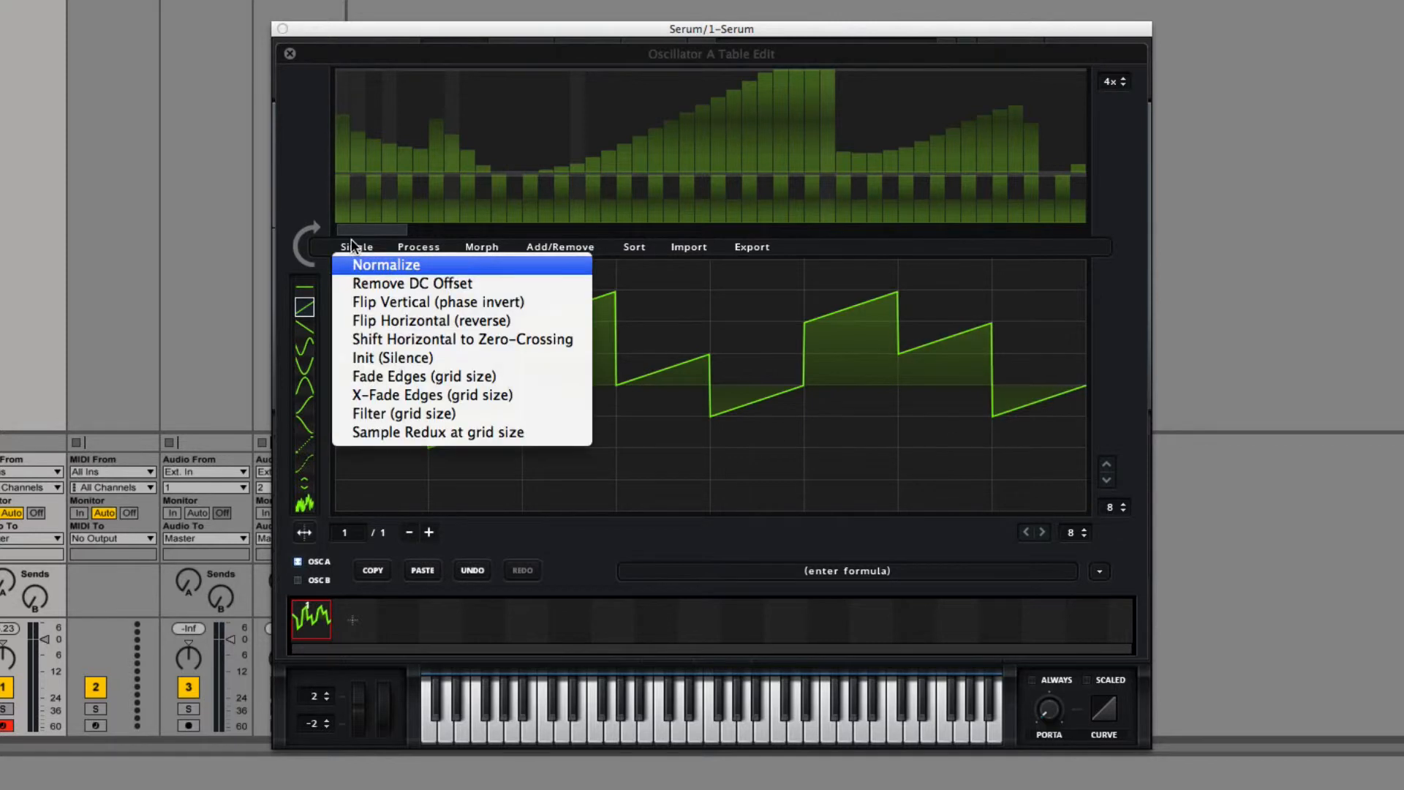
click(392, 341)
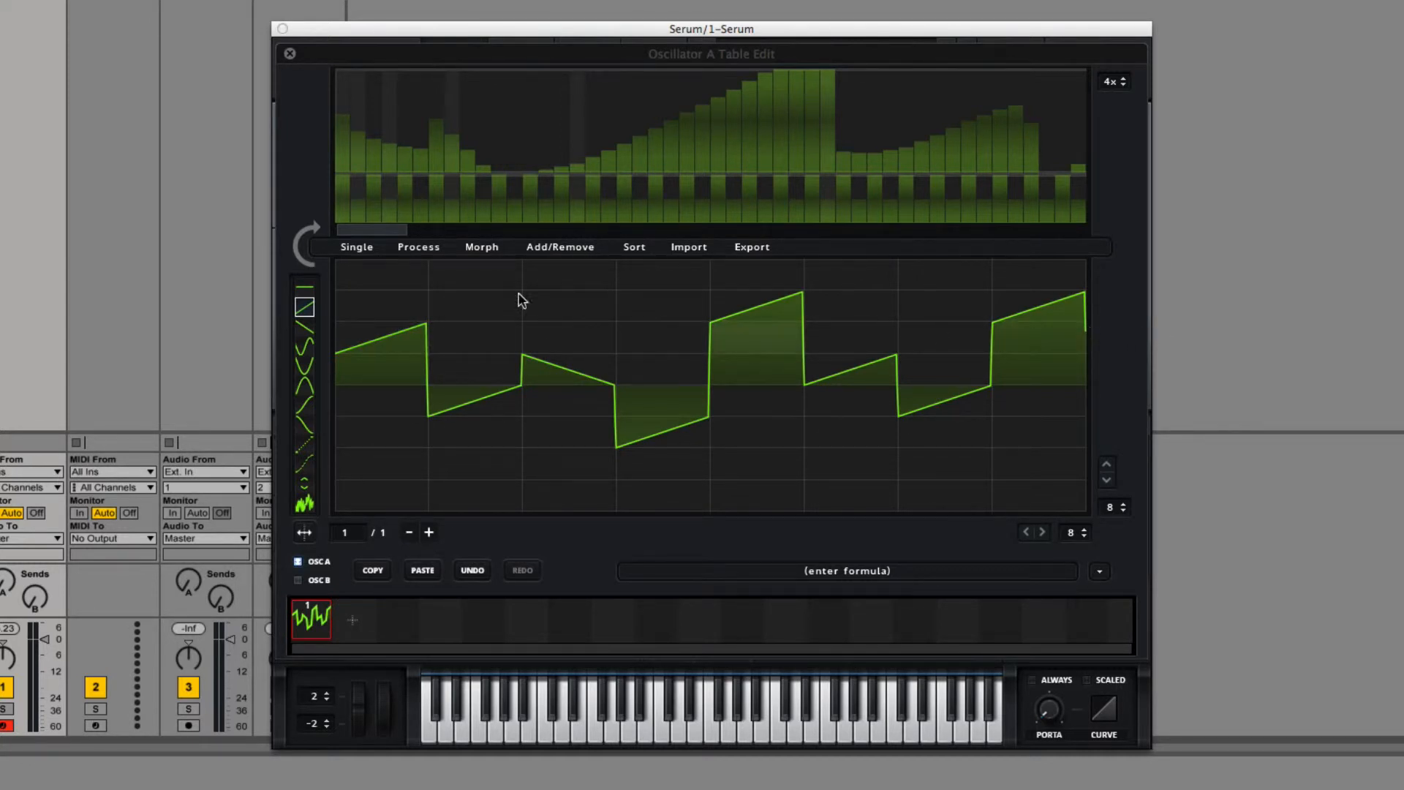
click(357, 247)
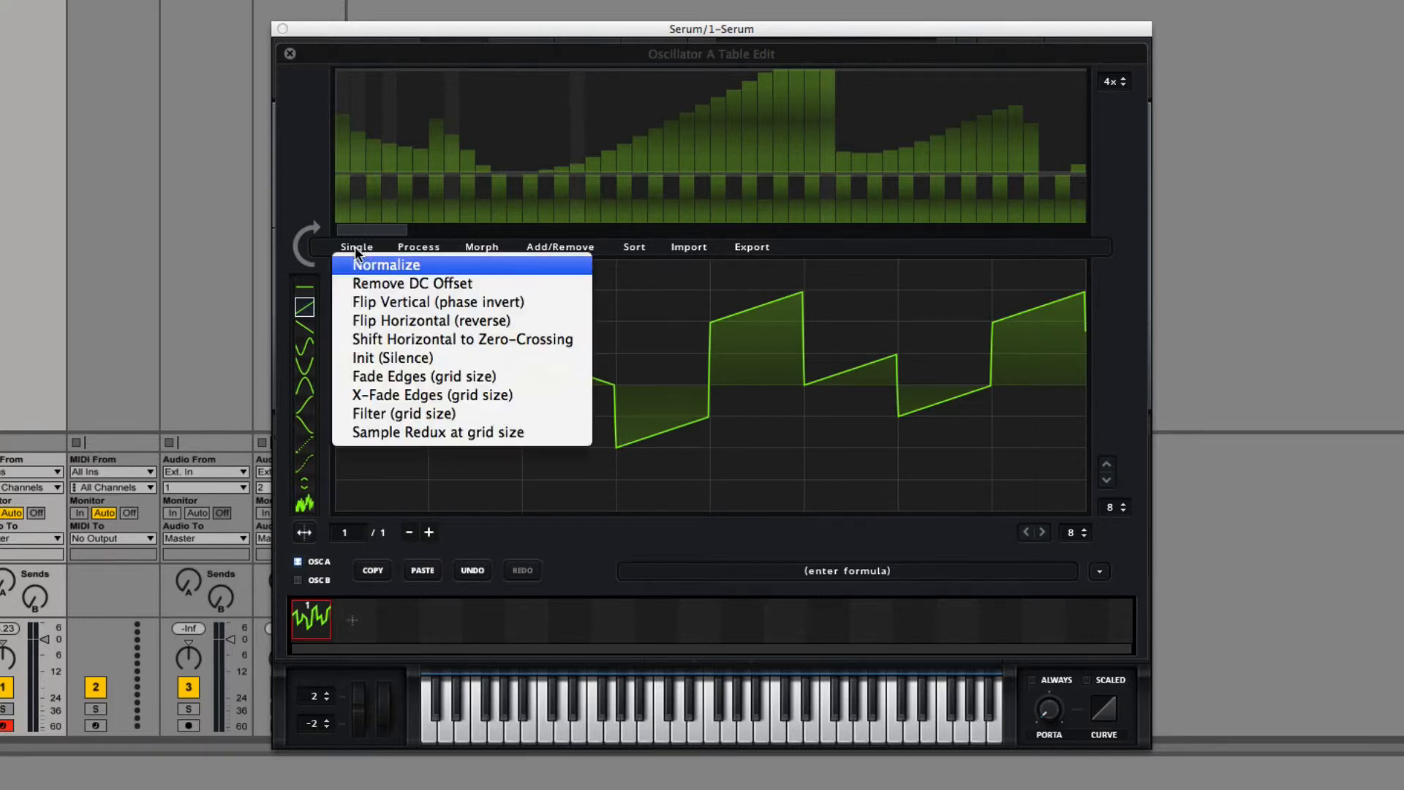
click(412, 338)
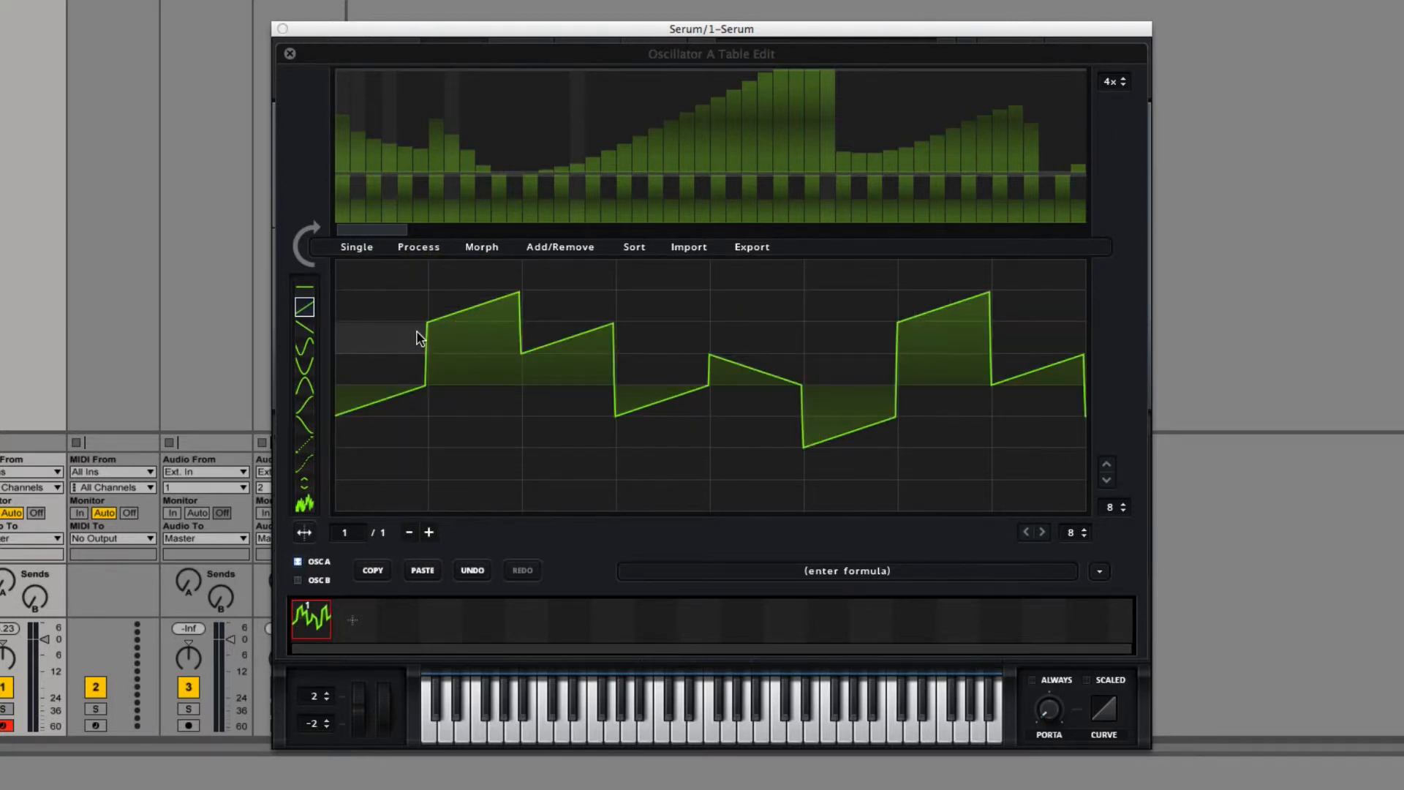
click(356, 248)
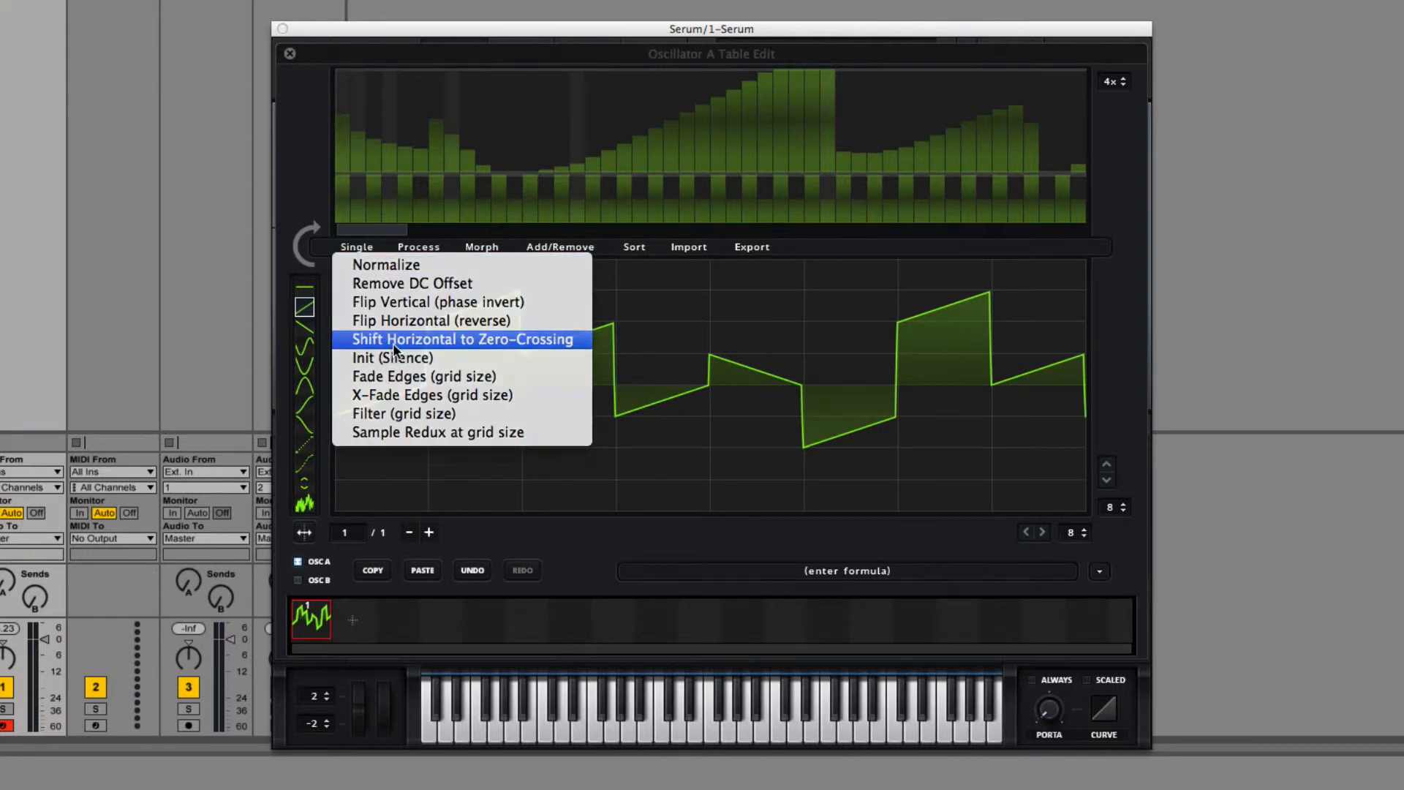
click(393, 340)
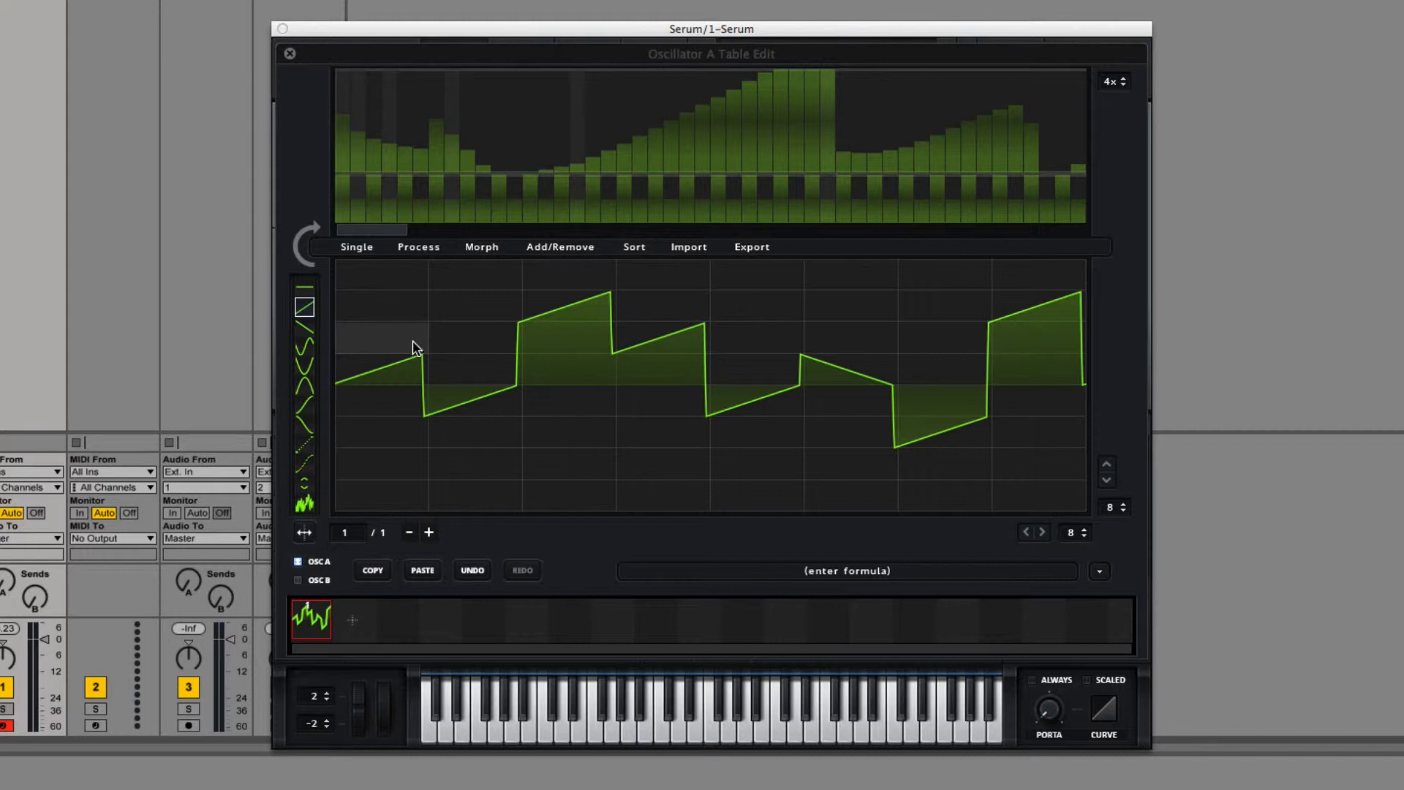
Step: Clear the waveform with Init (Silence) and draw a flat centre line across all eight grid columns
click(362, 247)
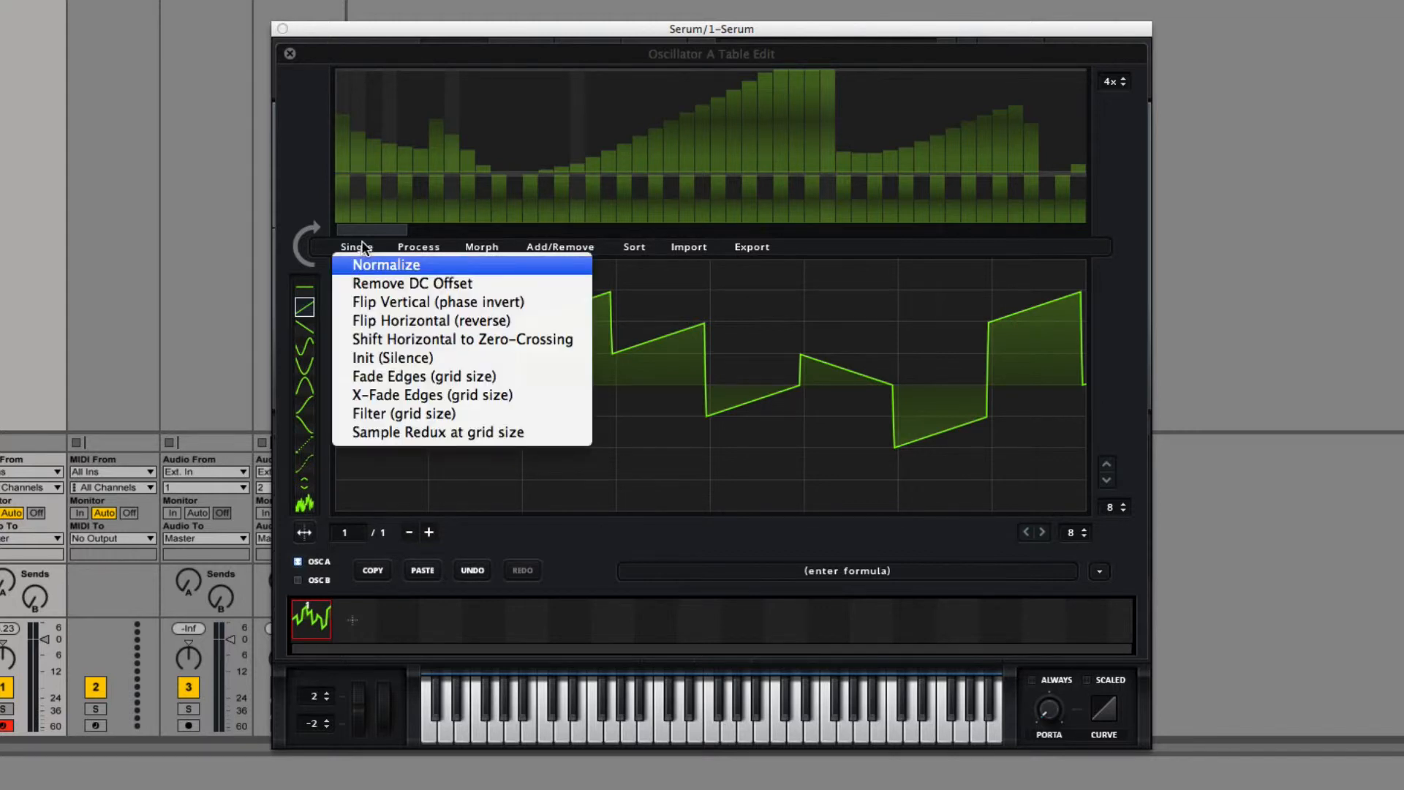
click(413, 358)
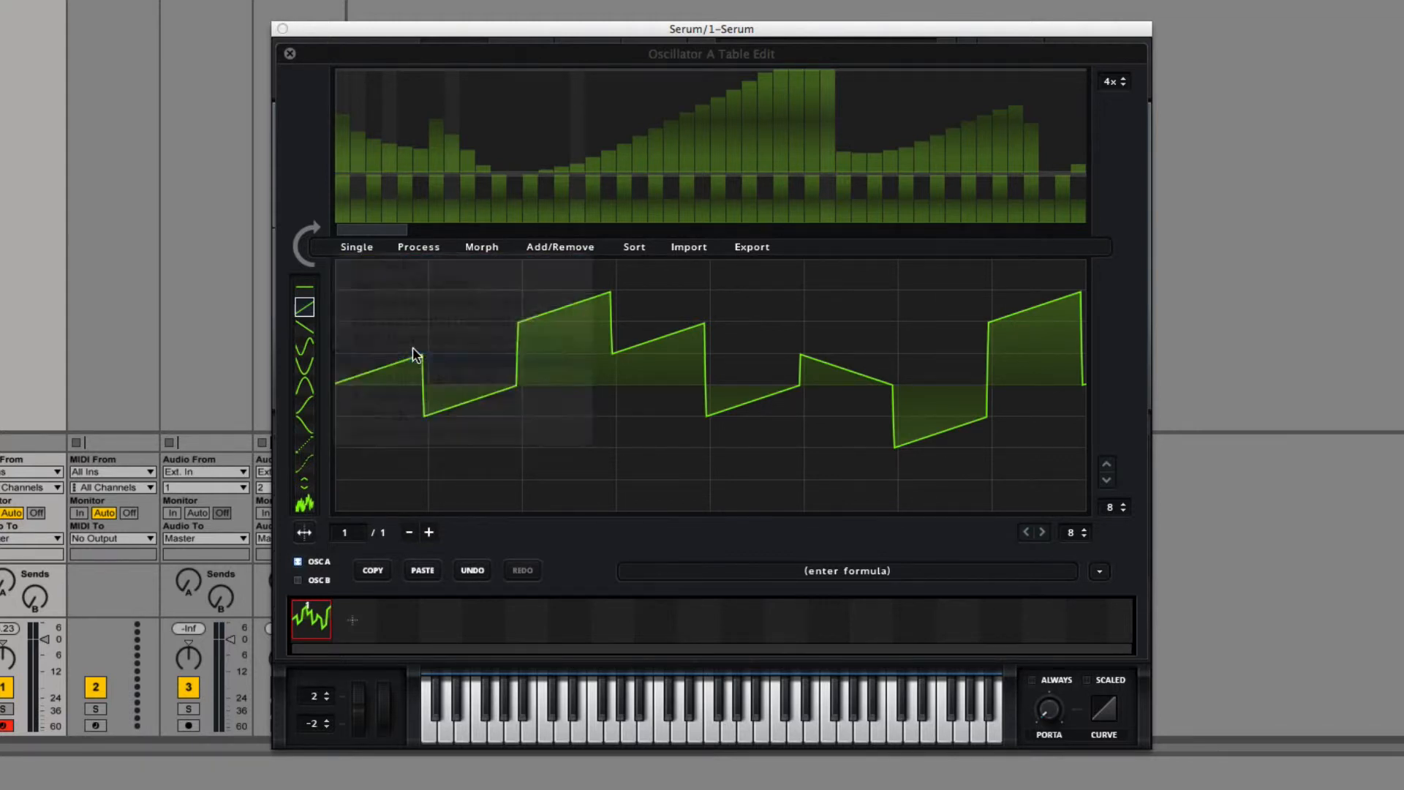
mouse_move(344, 343)
mouse_down()
mouse_move(1200, 398)
mouse_move(1015, 279)
mouse_move(699, 436)
mouse_move(326, 295)
mouse_up()
click(304, 288)
drag(337, 385, 1090, 385)
Step: Draw harmonic levels across the spectrum bins to build a waveform in the silent frame
click(358, 249)
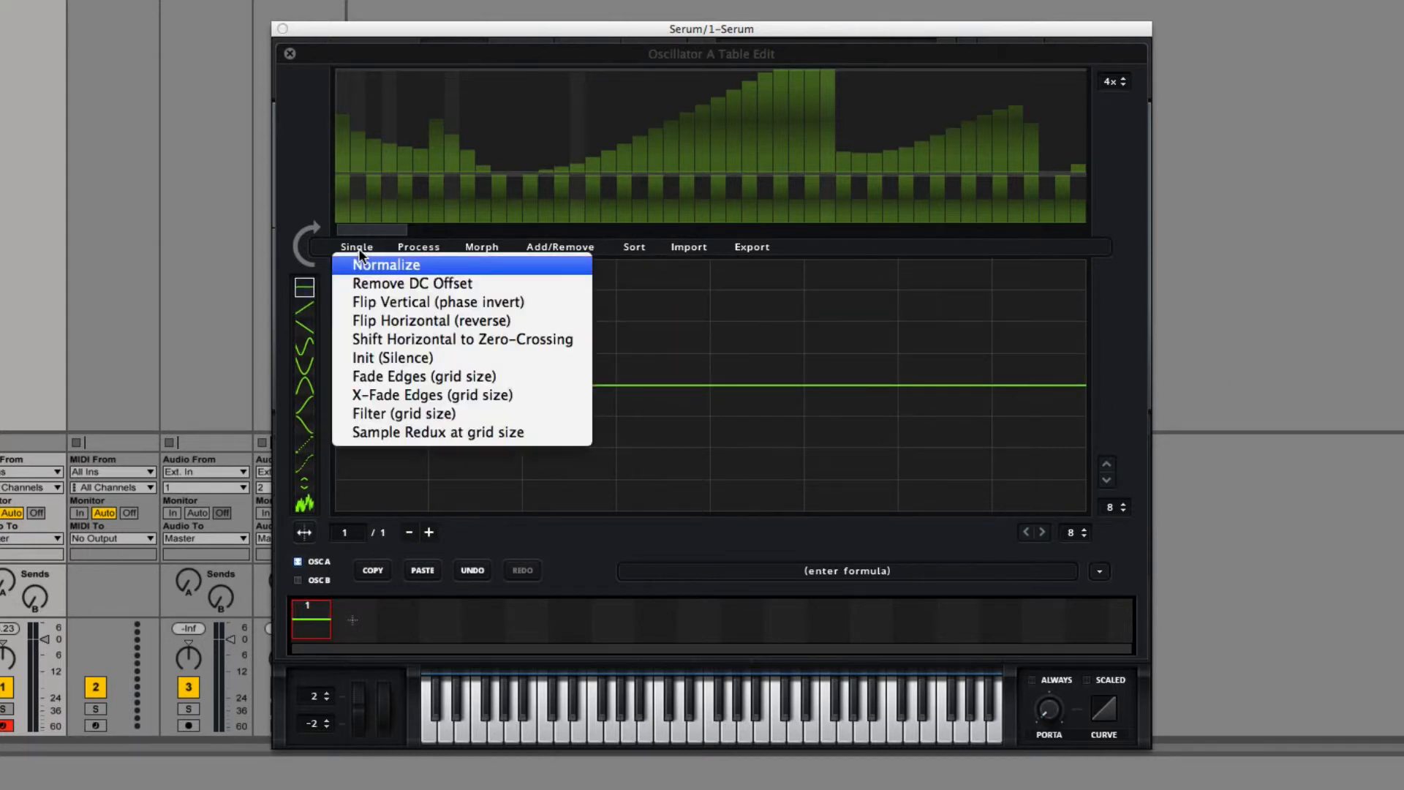
click(785, 417)
click(304, 366)
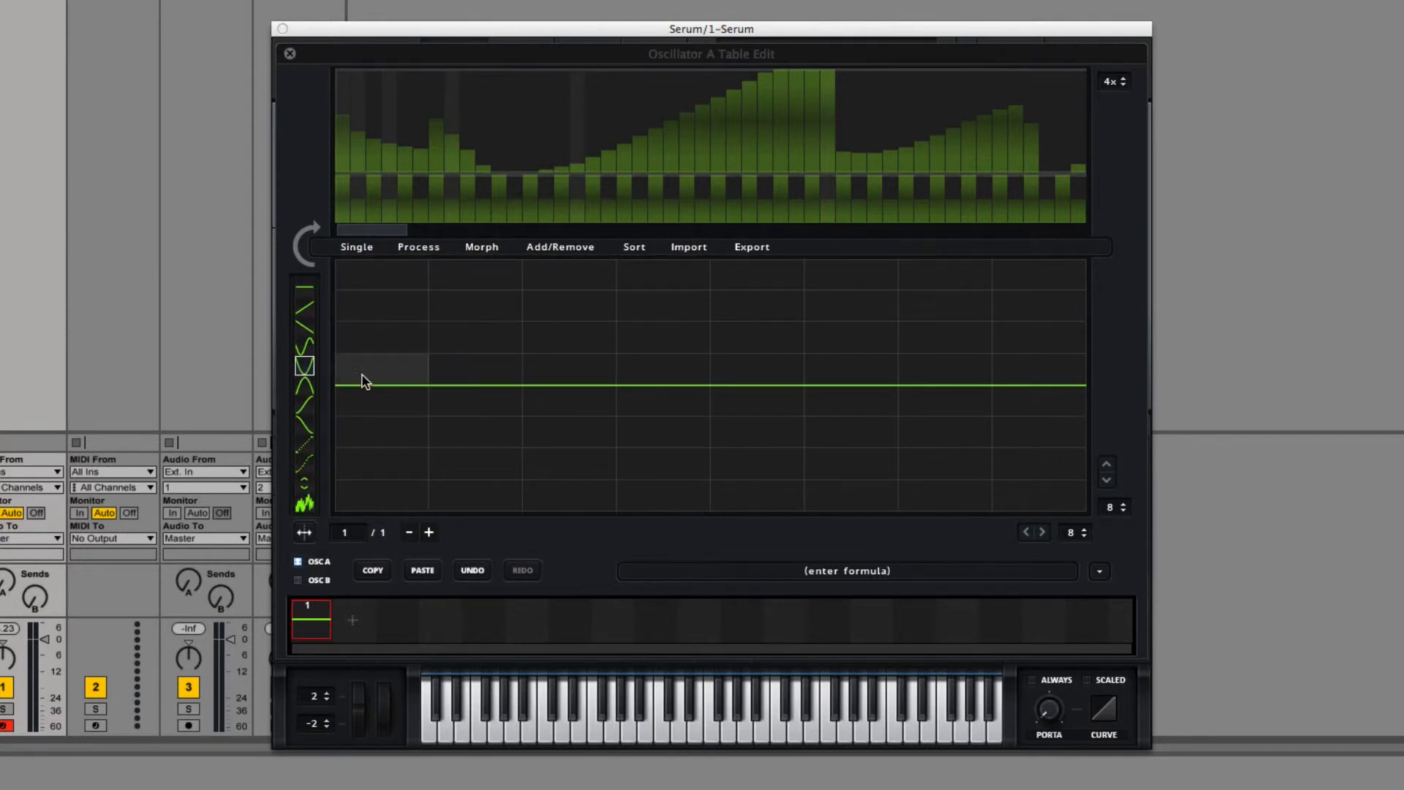
click(414, 142)
mouse_move(415, 142)
mouse_down()
mouse_move(976, 119)
mouse_move(1082, 133)
mouse_move(336, 80)
mouse_up()
drag(428, 110, 693, 123)
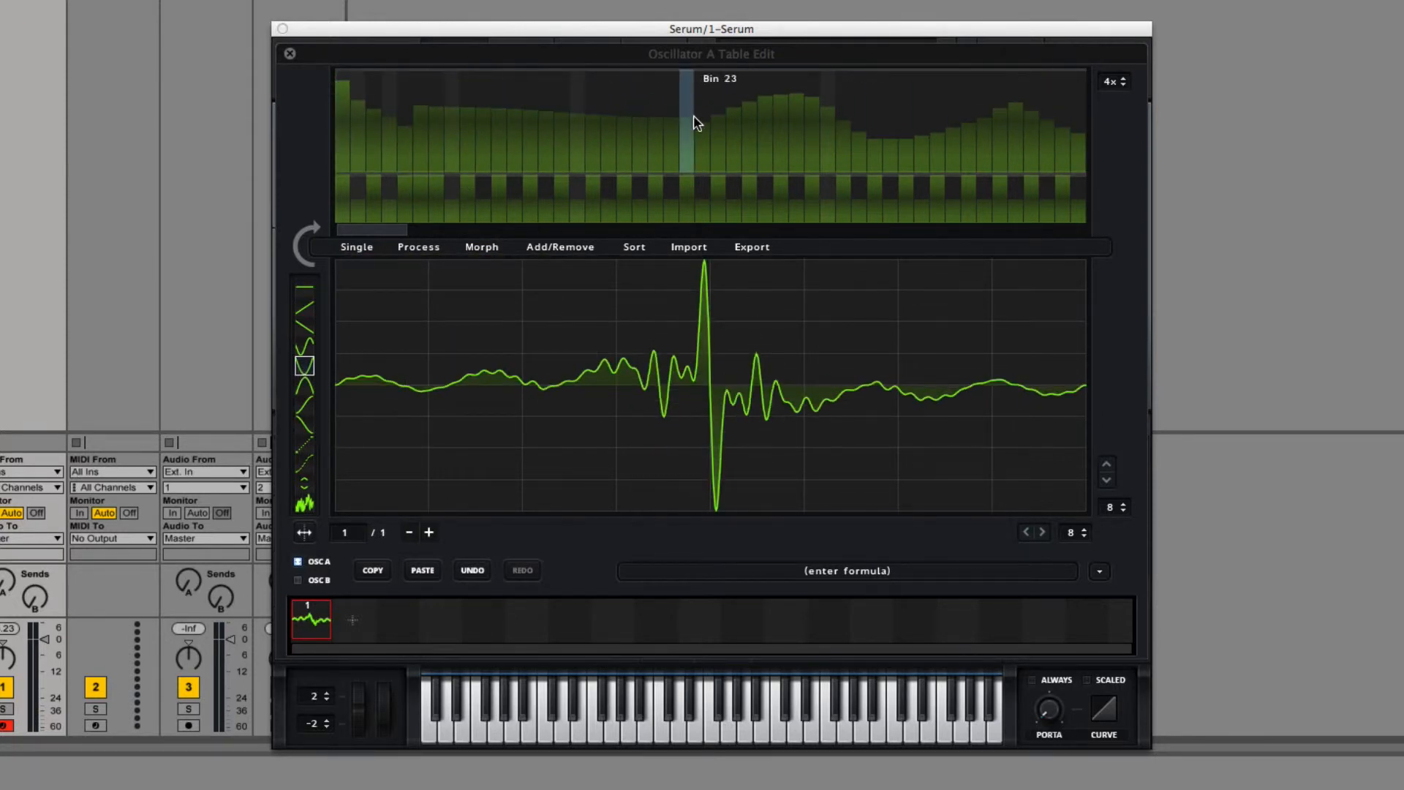
Step: Load the Dist Sub Dskperc wavetable from the Digital category into oscillator A and open it in the table editor
click(290, 54)
click(572, 143)
mouse_move(575, 183)
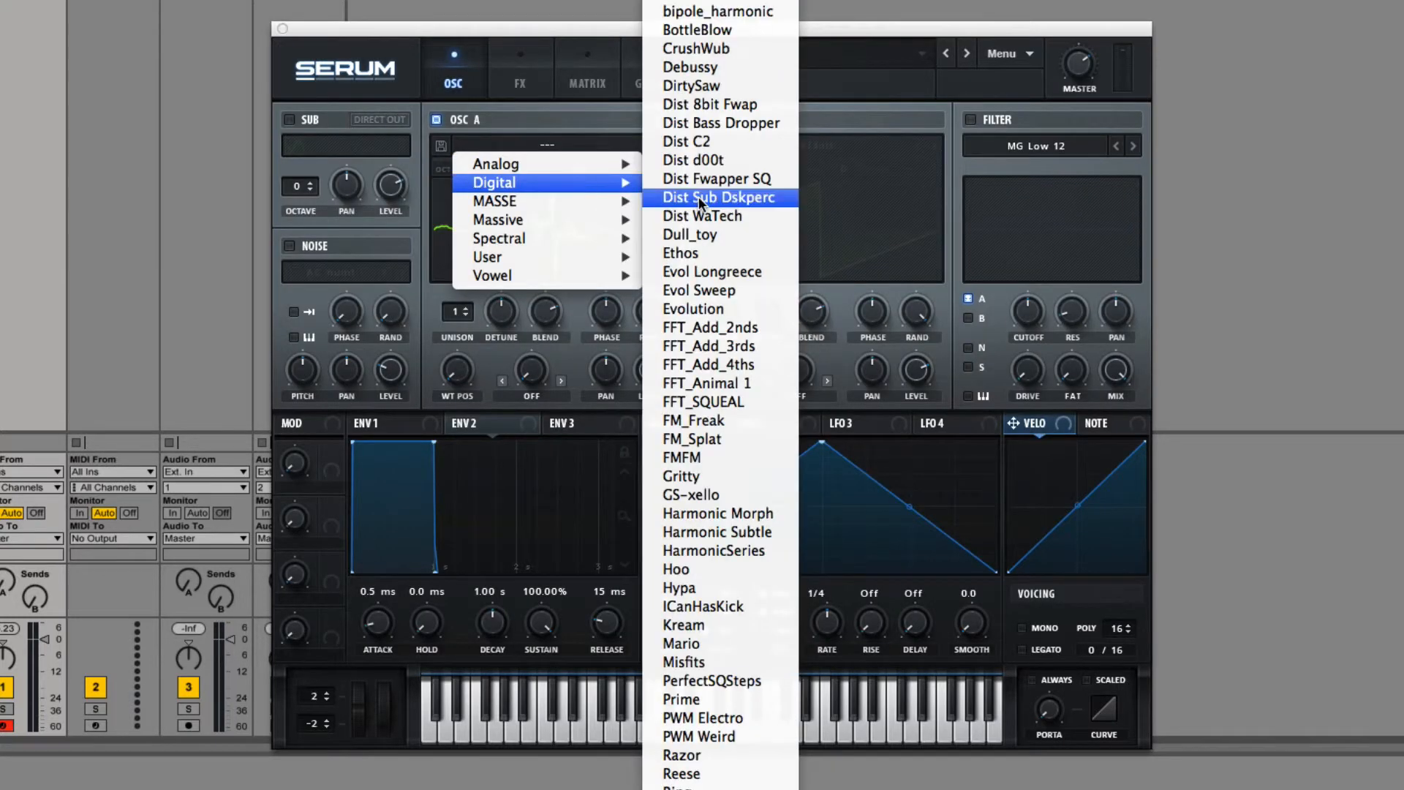
click(700, 196)
click(663, 191)
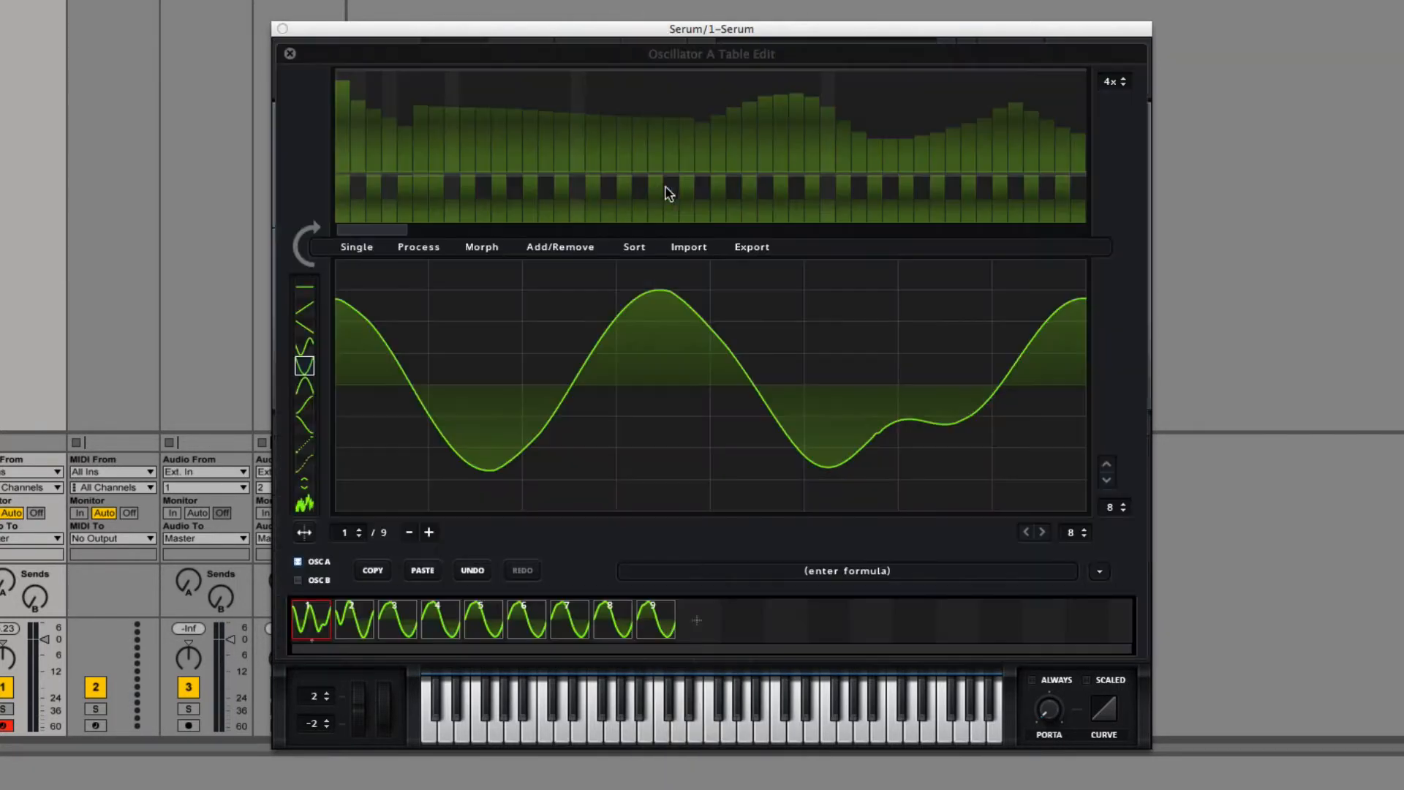
Step: Try Fade Edges on the first frame at 8 grid columns, then undo it after raising the grid to 19 rows
click(358, 247)
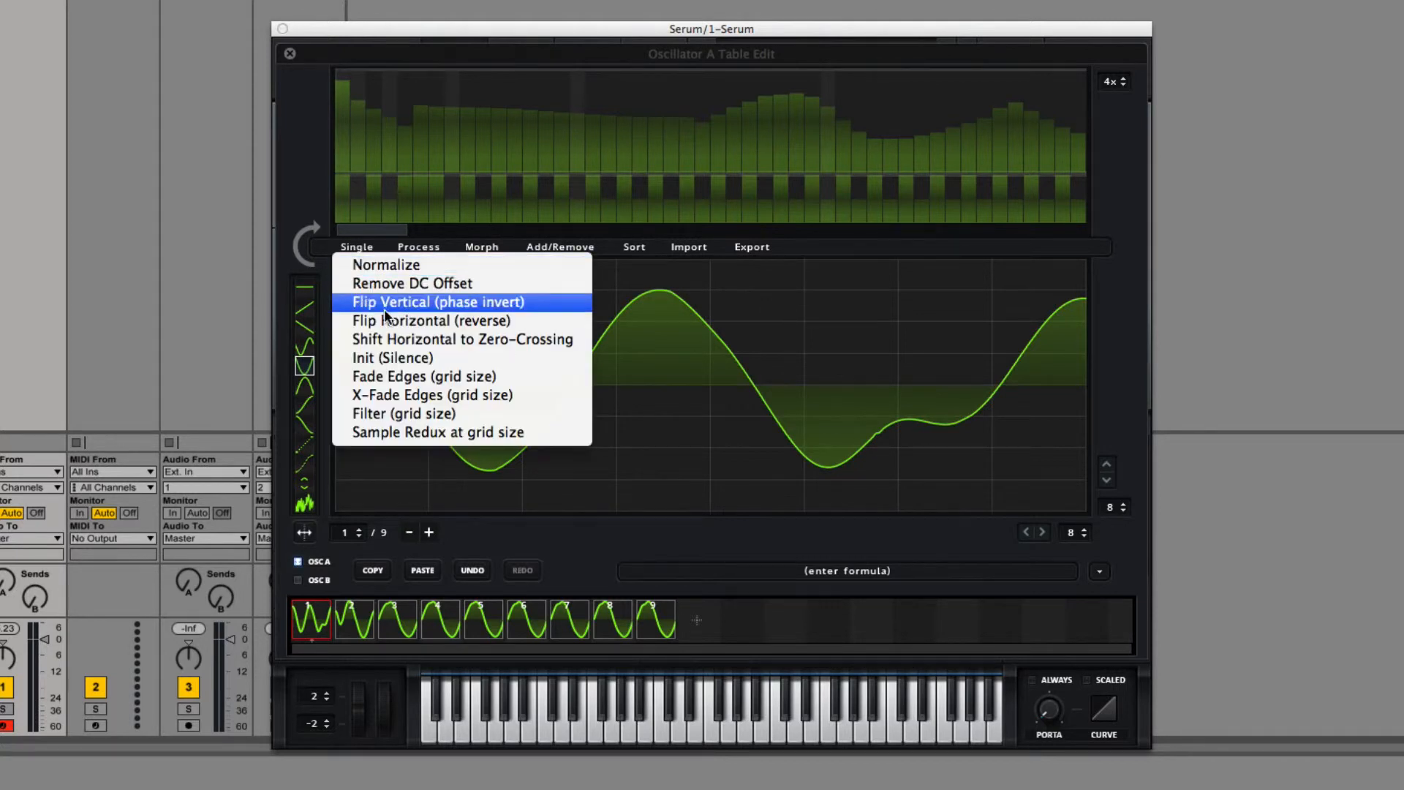
click(423, 376)
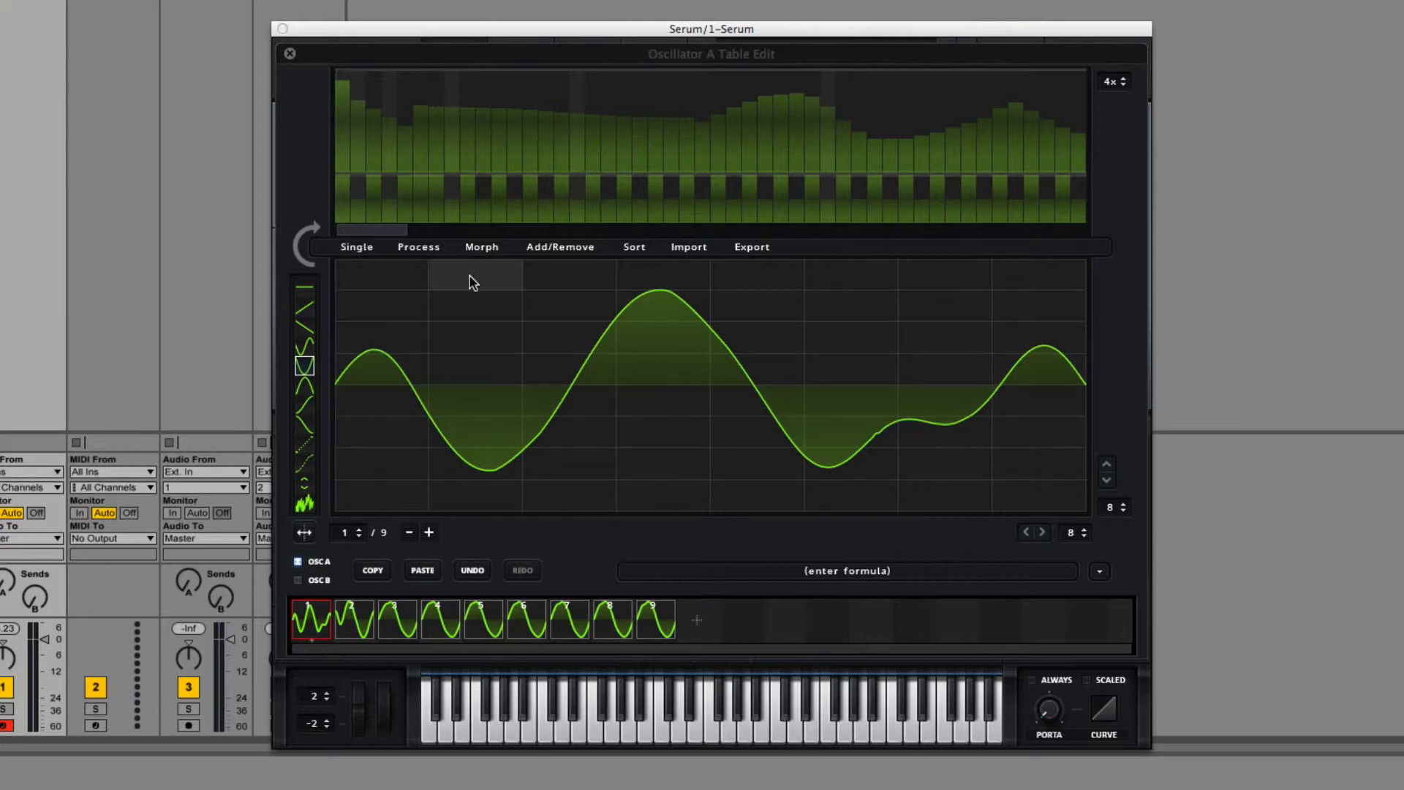
scroll(1122, 505, up, 11)
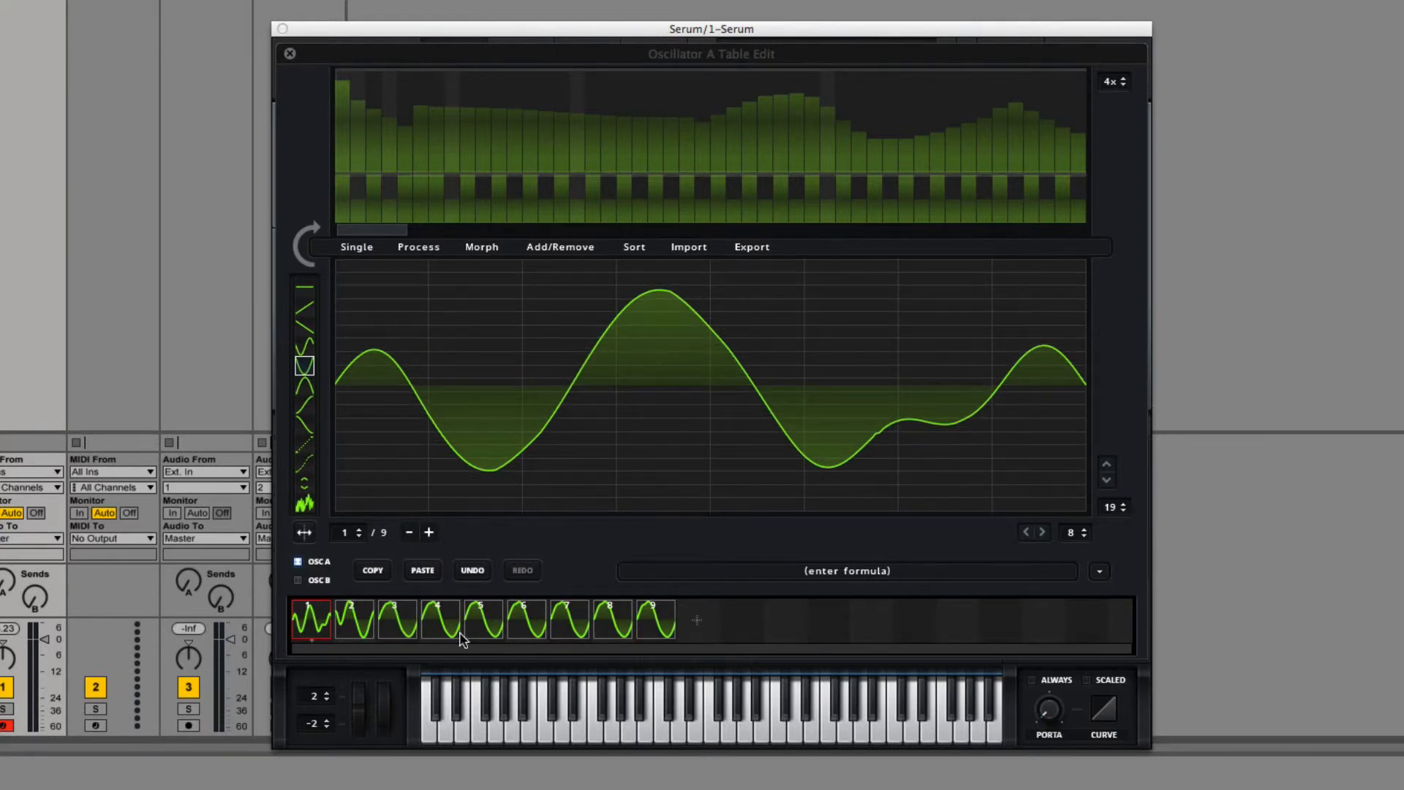
click(473, 569)
Step: Try Fade Edges on the first frame with the grid set to 17 columns, and undo the fade
scroll(1082, 532, up, 9)
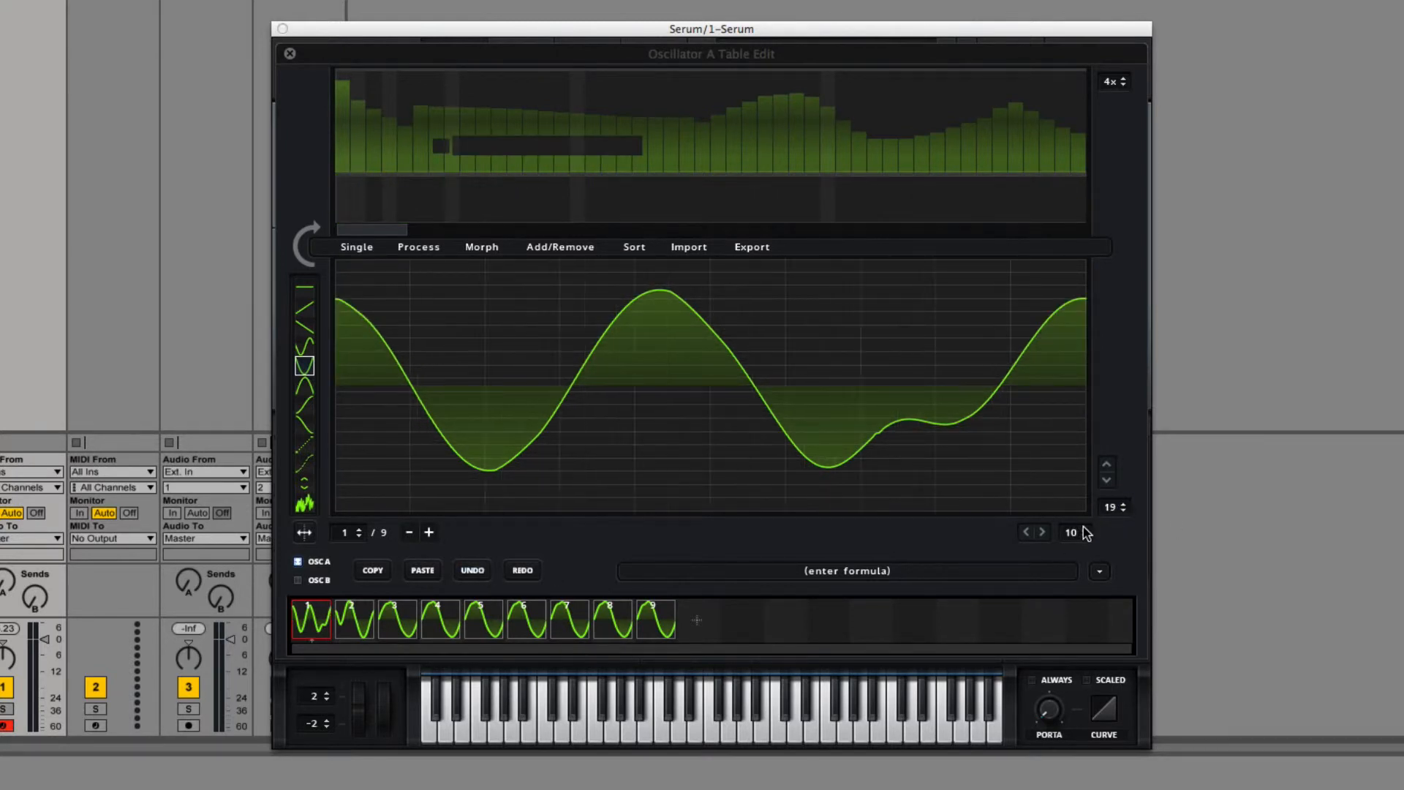
click(356, 246)
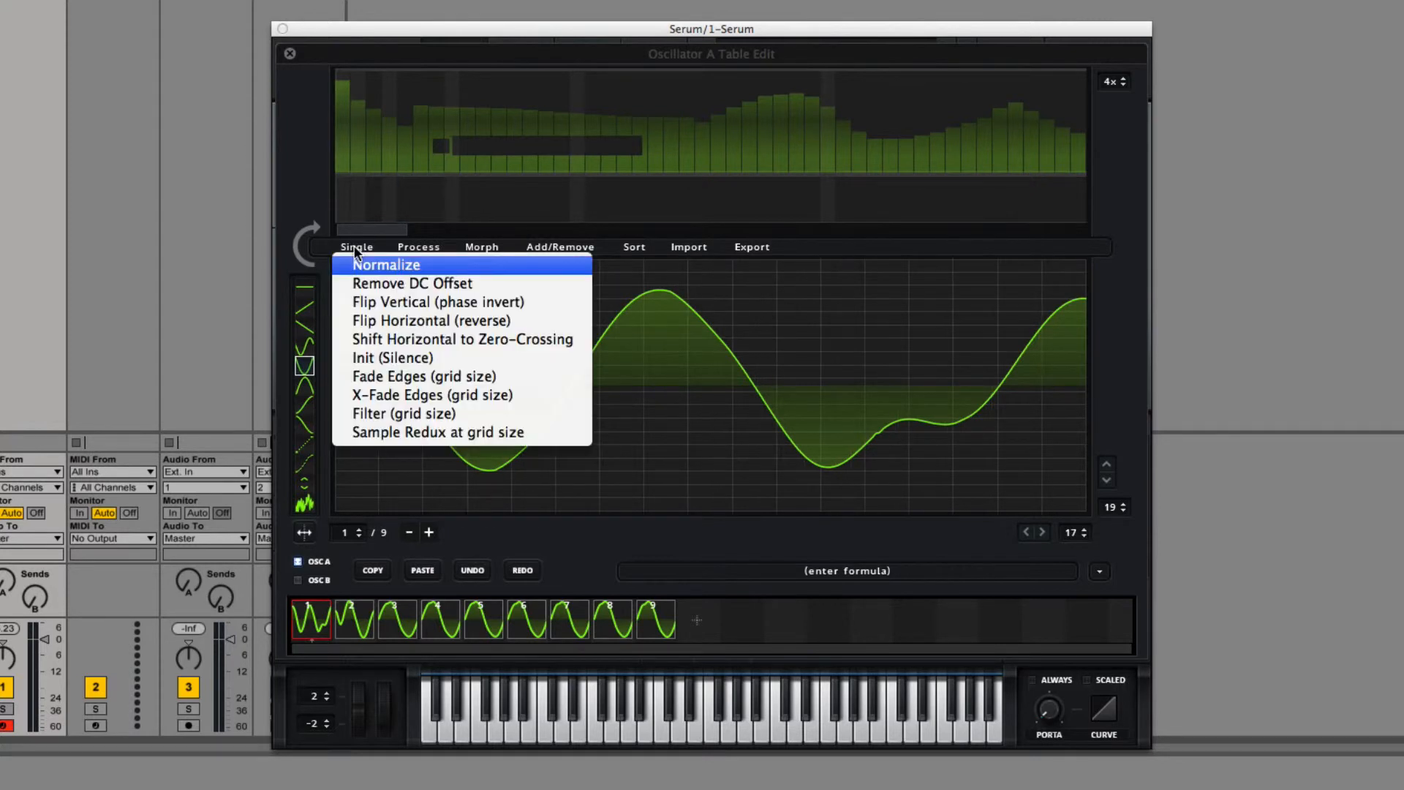
click(447, 377)
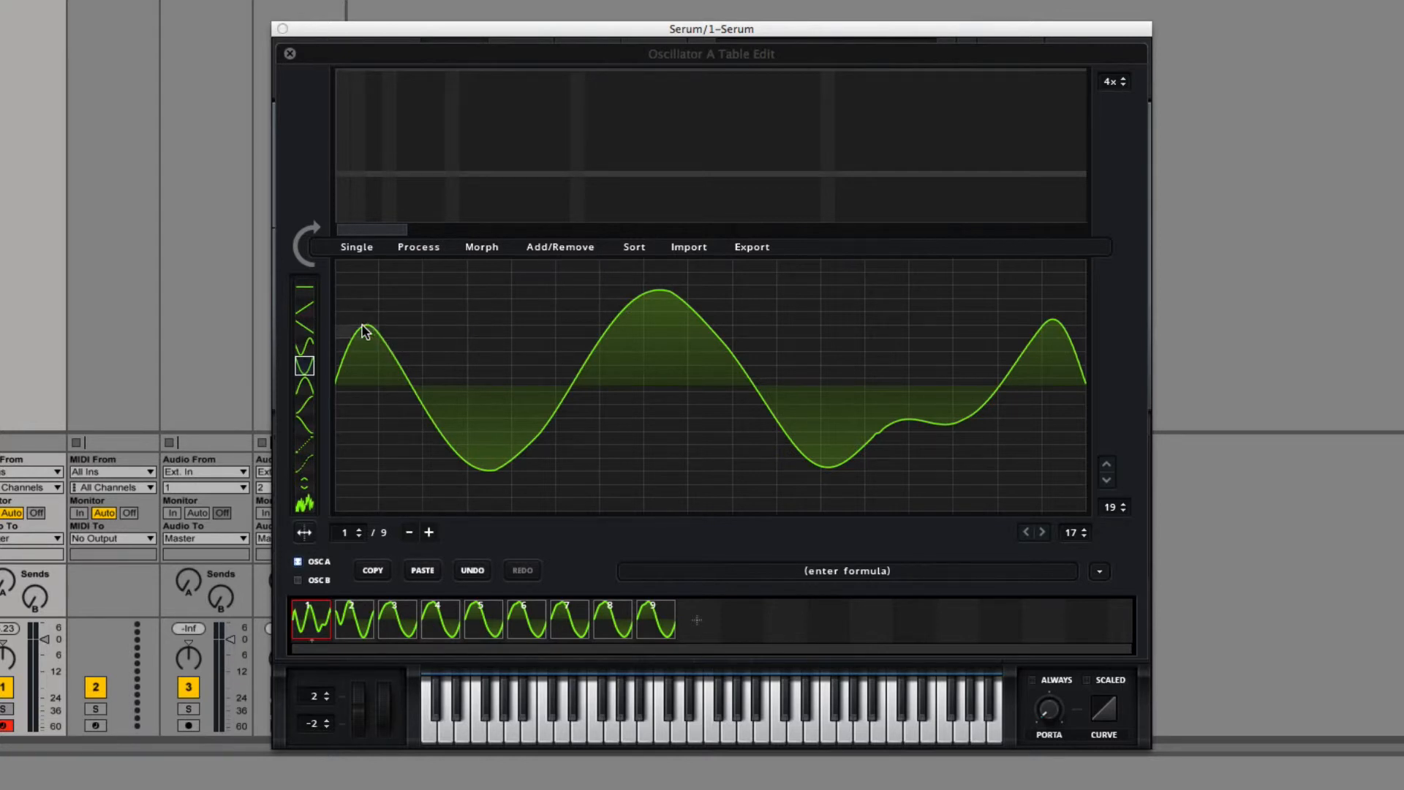
click(477, 570)
Step: Set the grid to 8 rows and 8 columns and apply Fade Edges to the first frame
click(1123, 509)
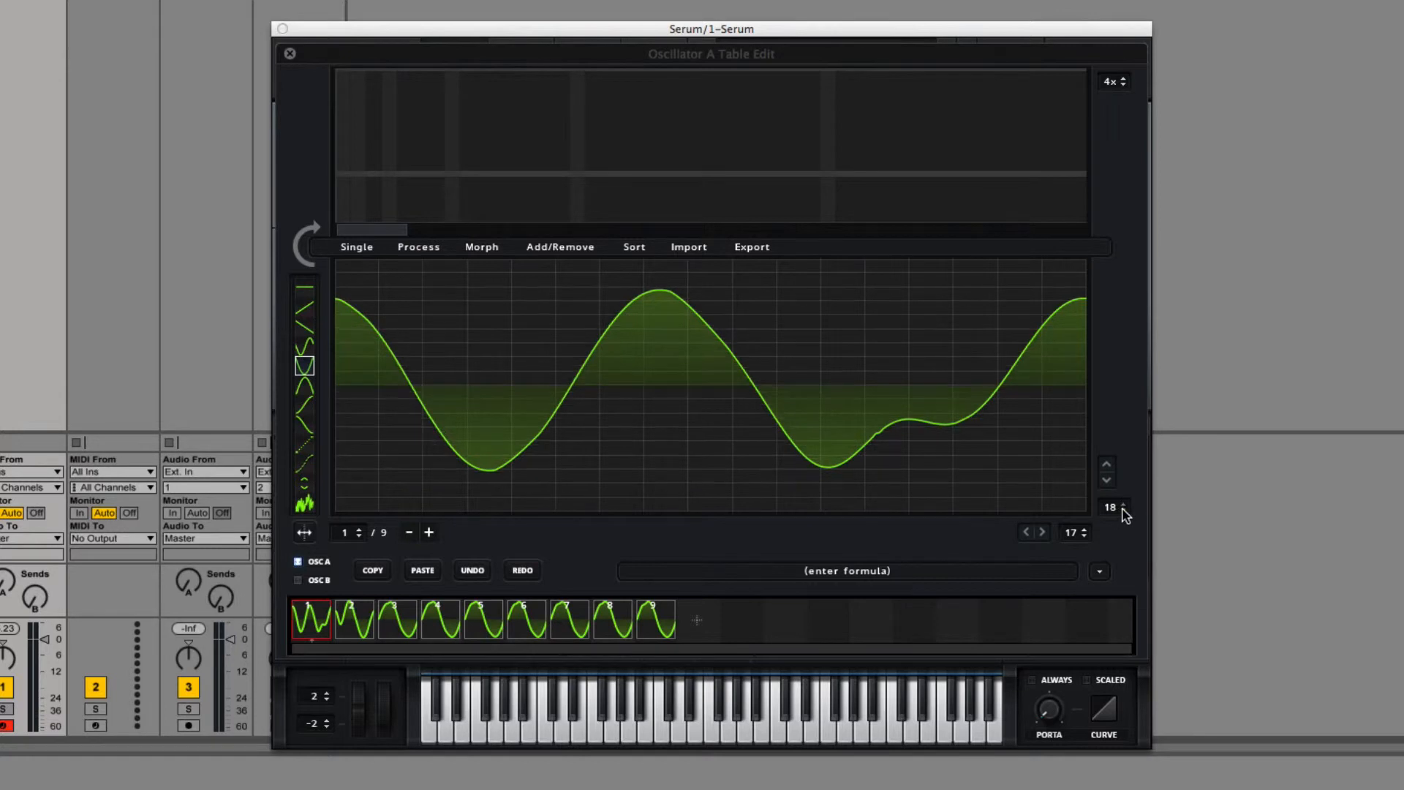
click(1123, 509)
click(1123, 510)
click(1123, 510)
click(1122, 509)
click(1123, 510)
click(1123, 510)
click(1123, 509)
click(1123, 510)
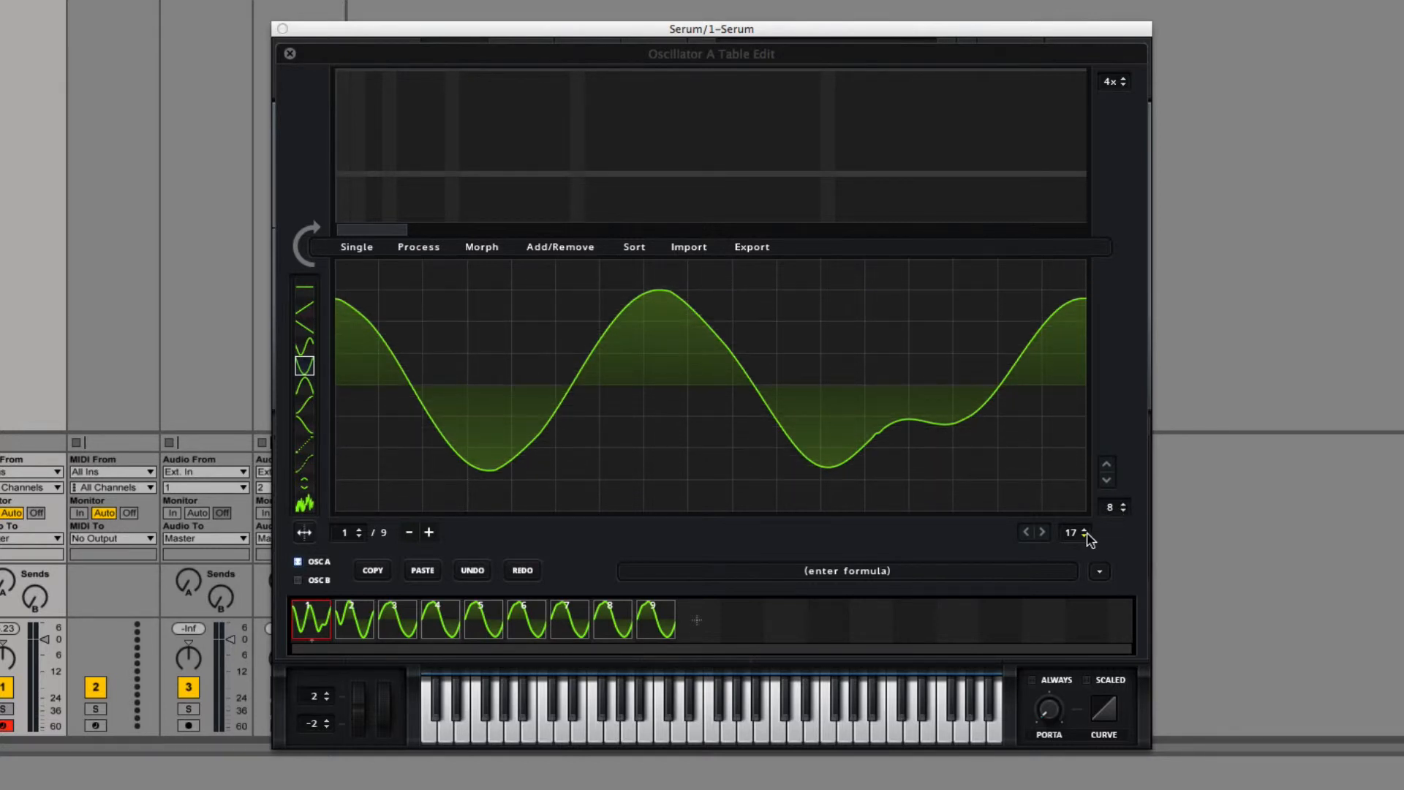
click(1085, 537)
click(1085, 538)
click(1085, 537)
click(1085, 537)
click(1085, 537)
click(1086, 538)
click(1085, 537)
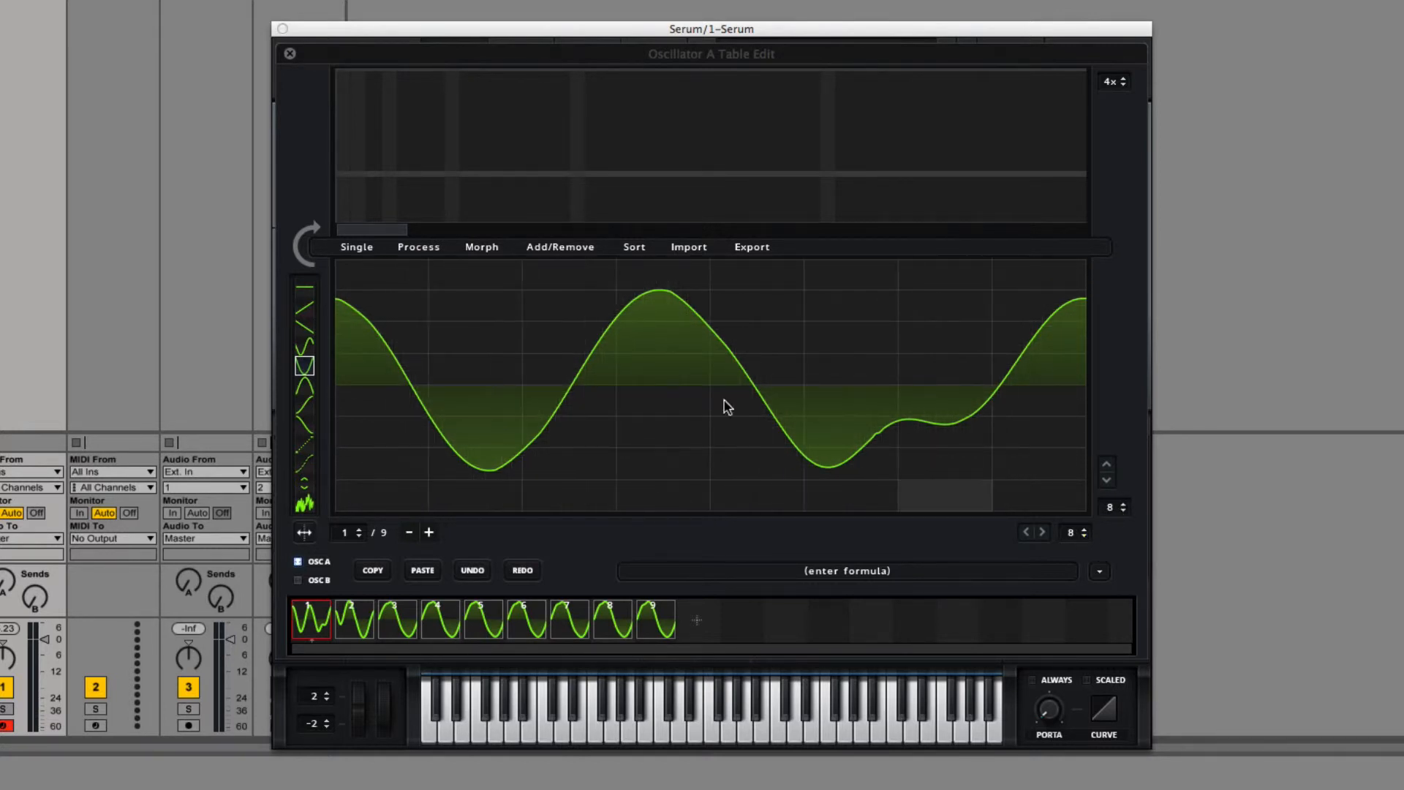
click(355, 247)
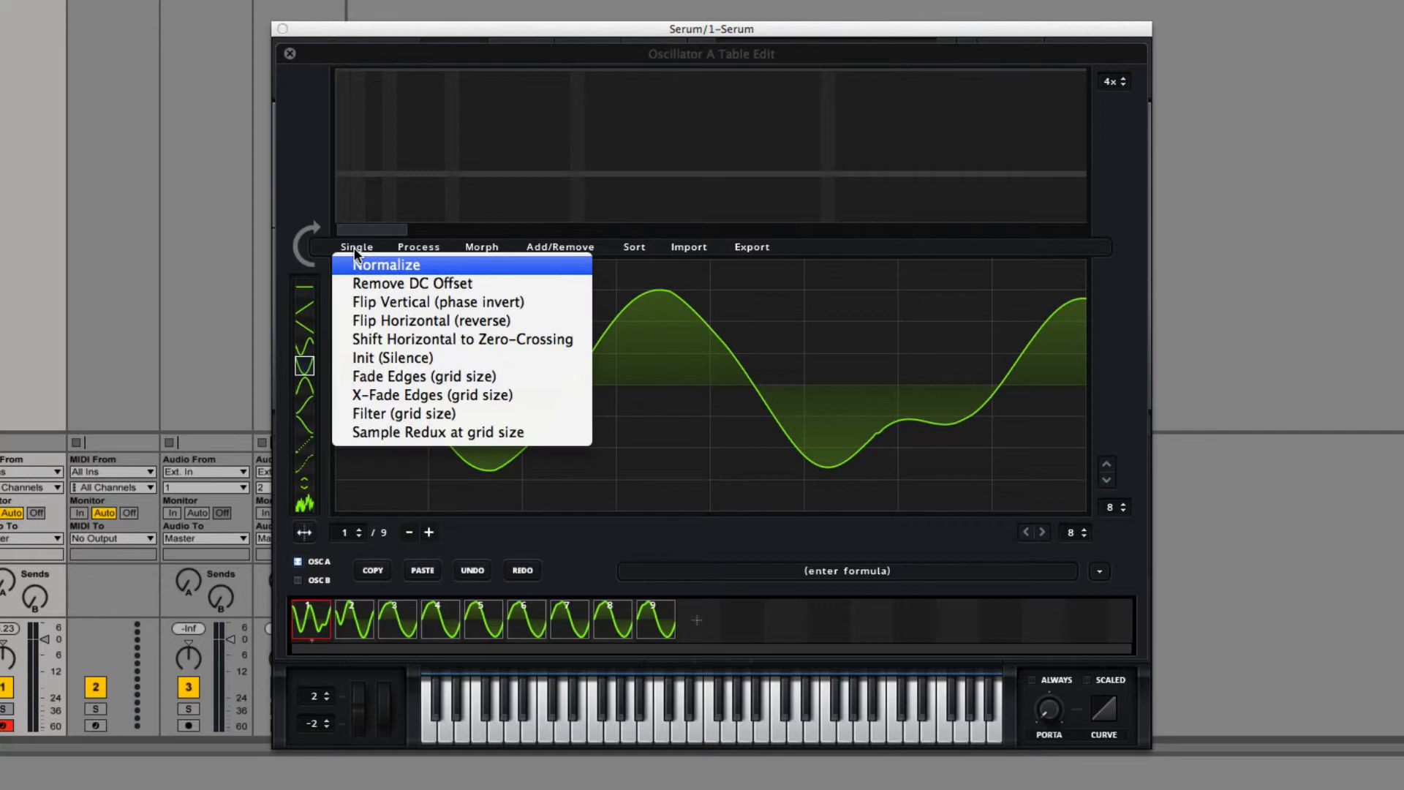
click(381, 377)
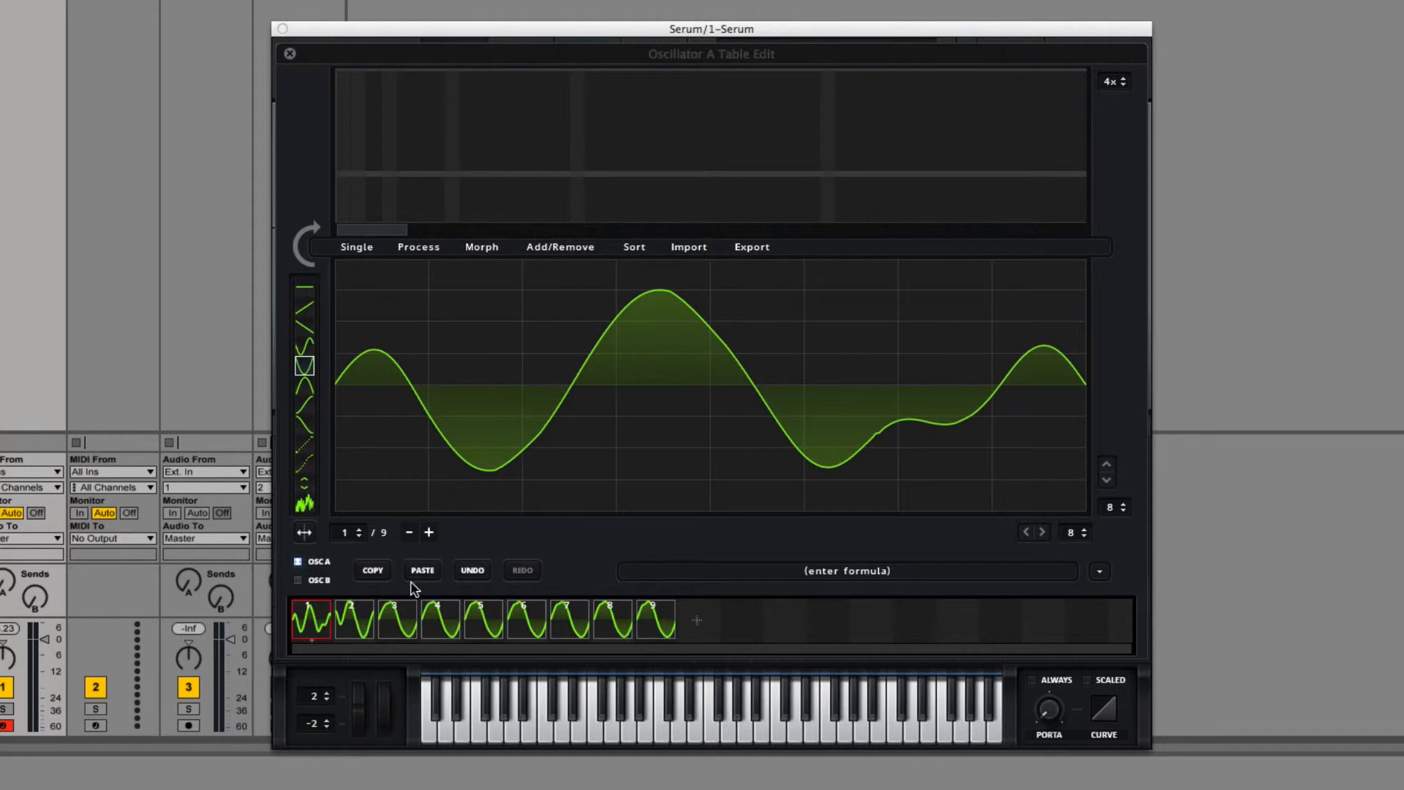
Step: Insert a frame at the first frame's index and undo the insertion
click(351, 621)
click(318, 626)
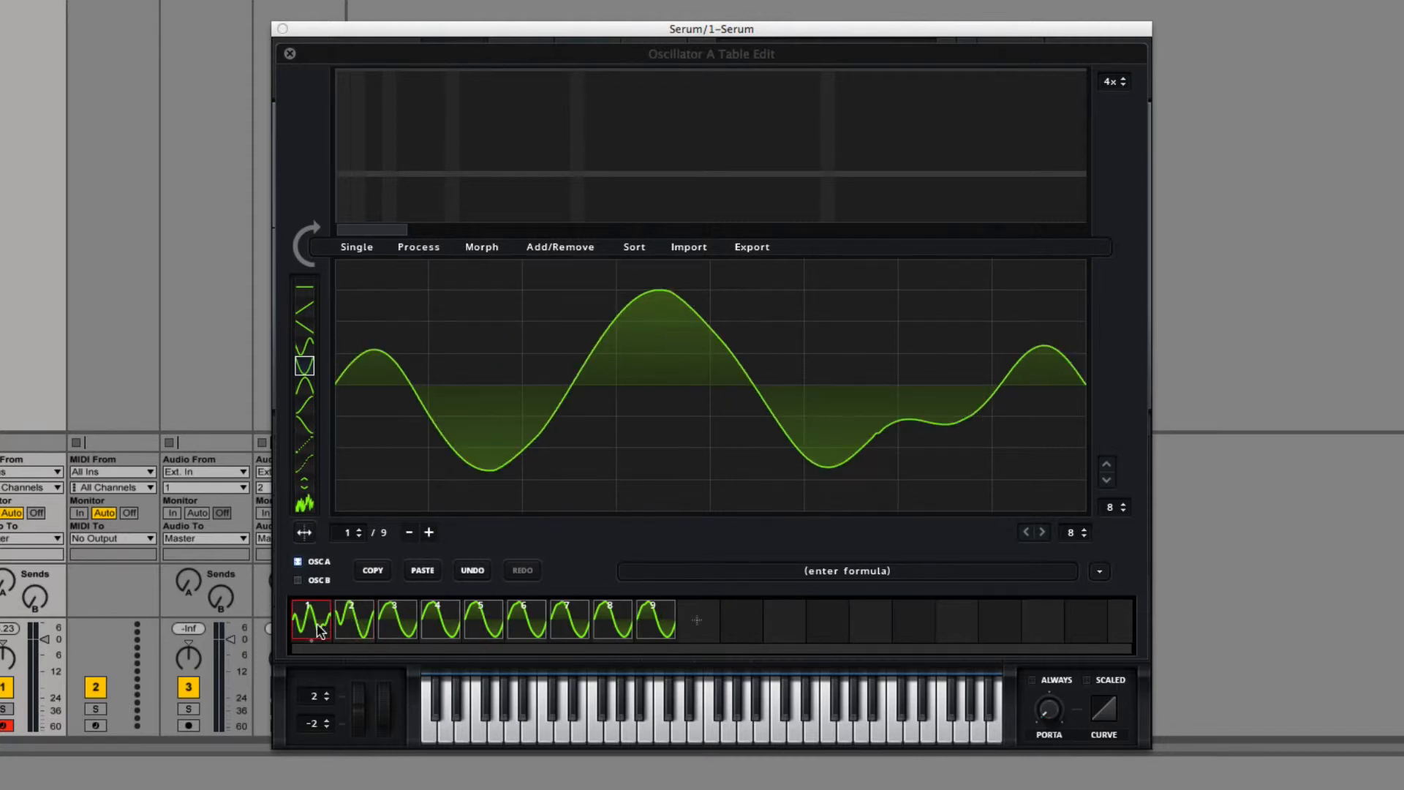
click(585, 254)
click(613, 283)
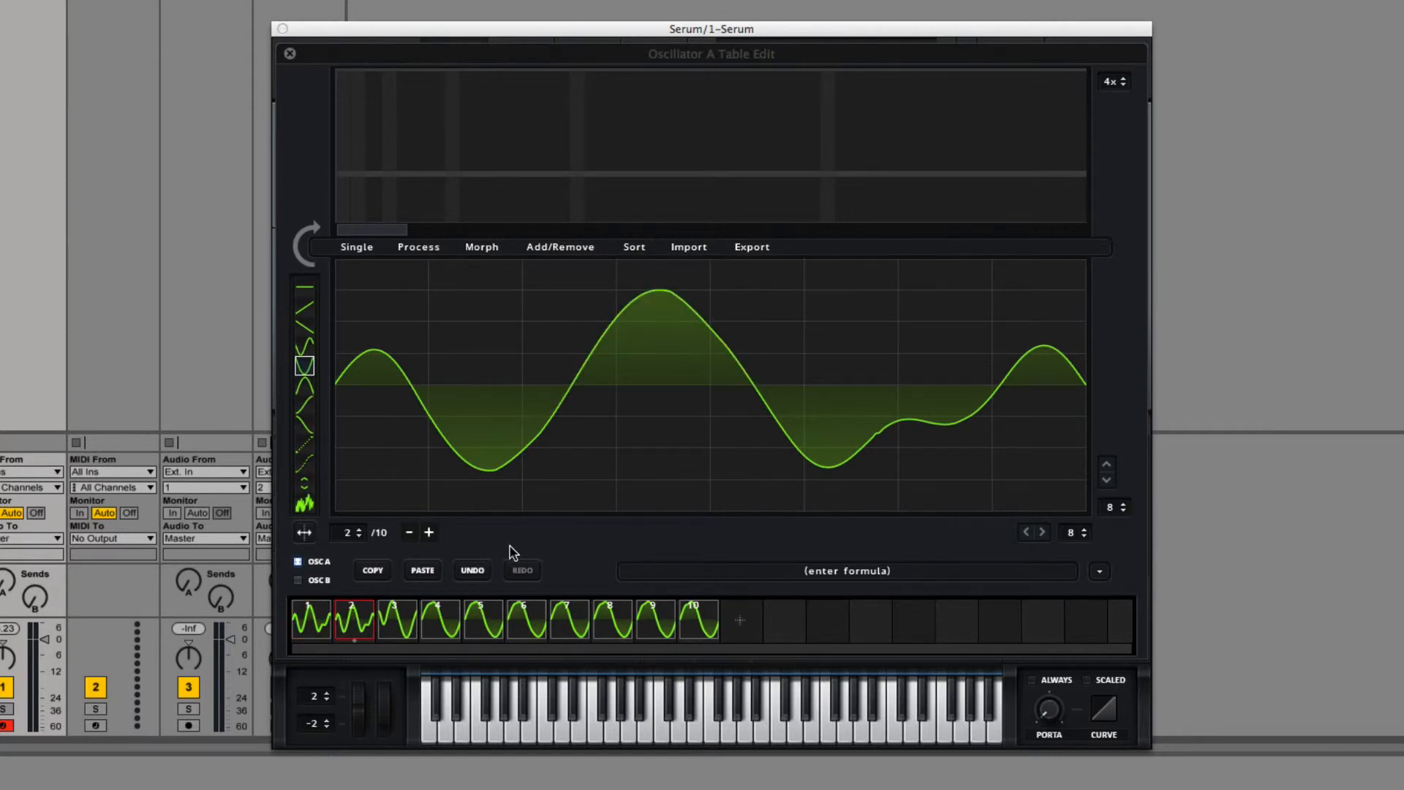
click(474, 571)
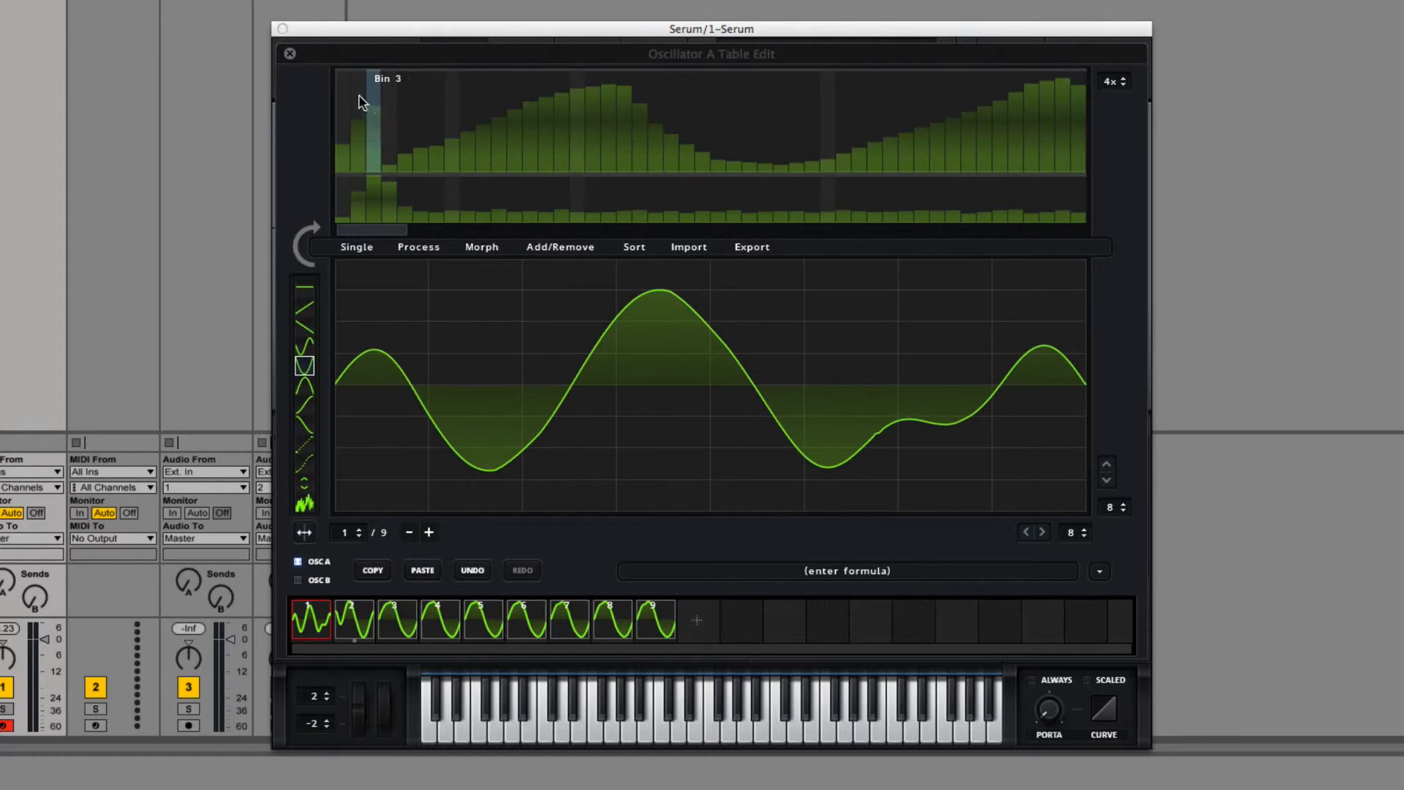
Step: Reload the original Dist Sub Dskperc wavetable in oscillator A by stepping to the previous wavetable and back, and reopen the table editor
click(290, 54)
click(662, 147)
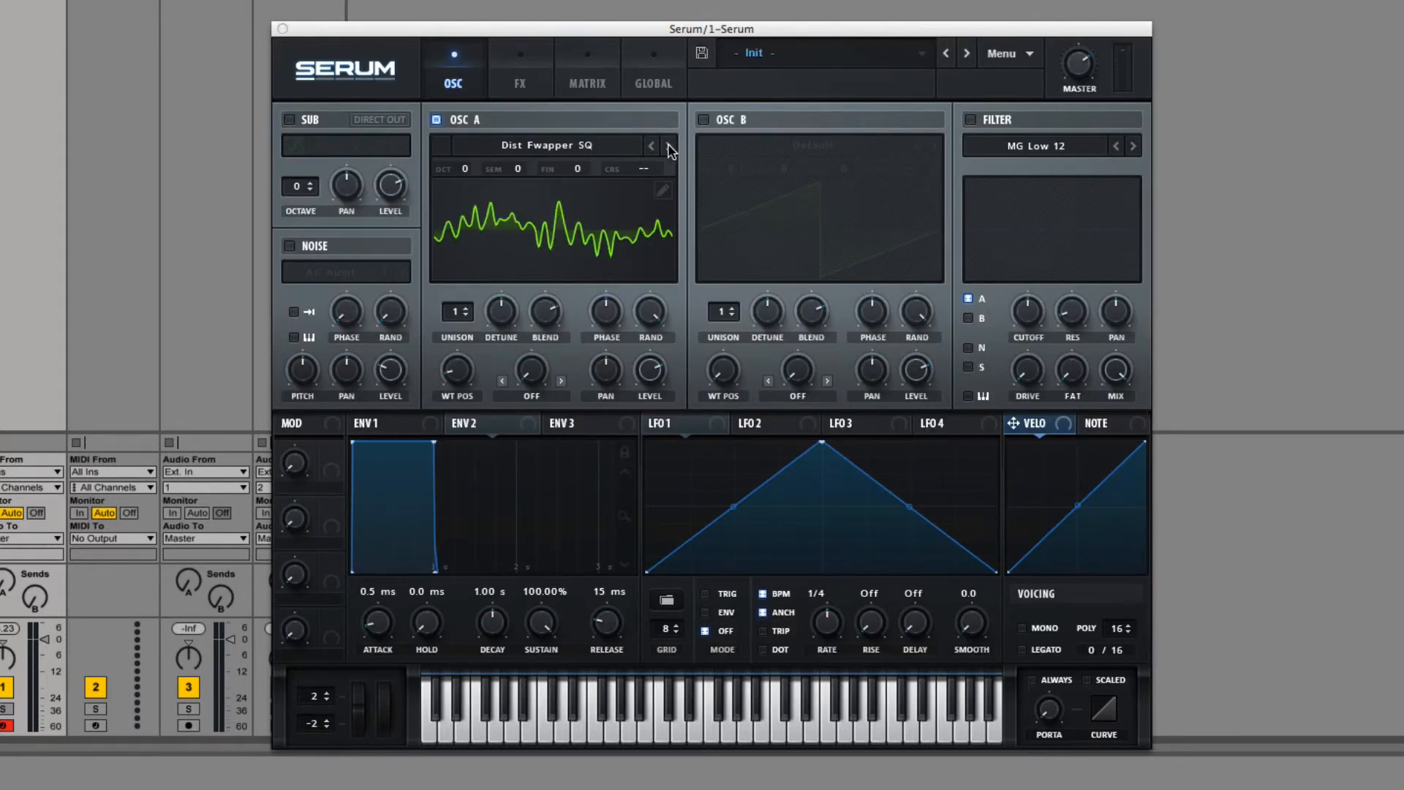
click(662, 147)
click(663, 191)
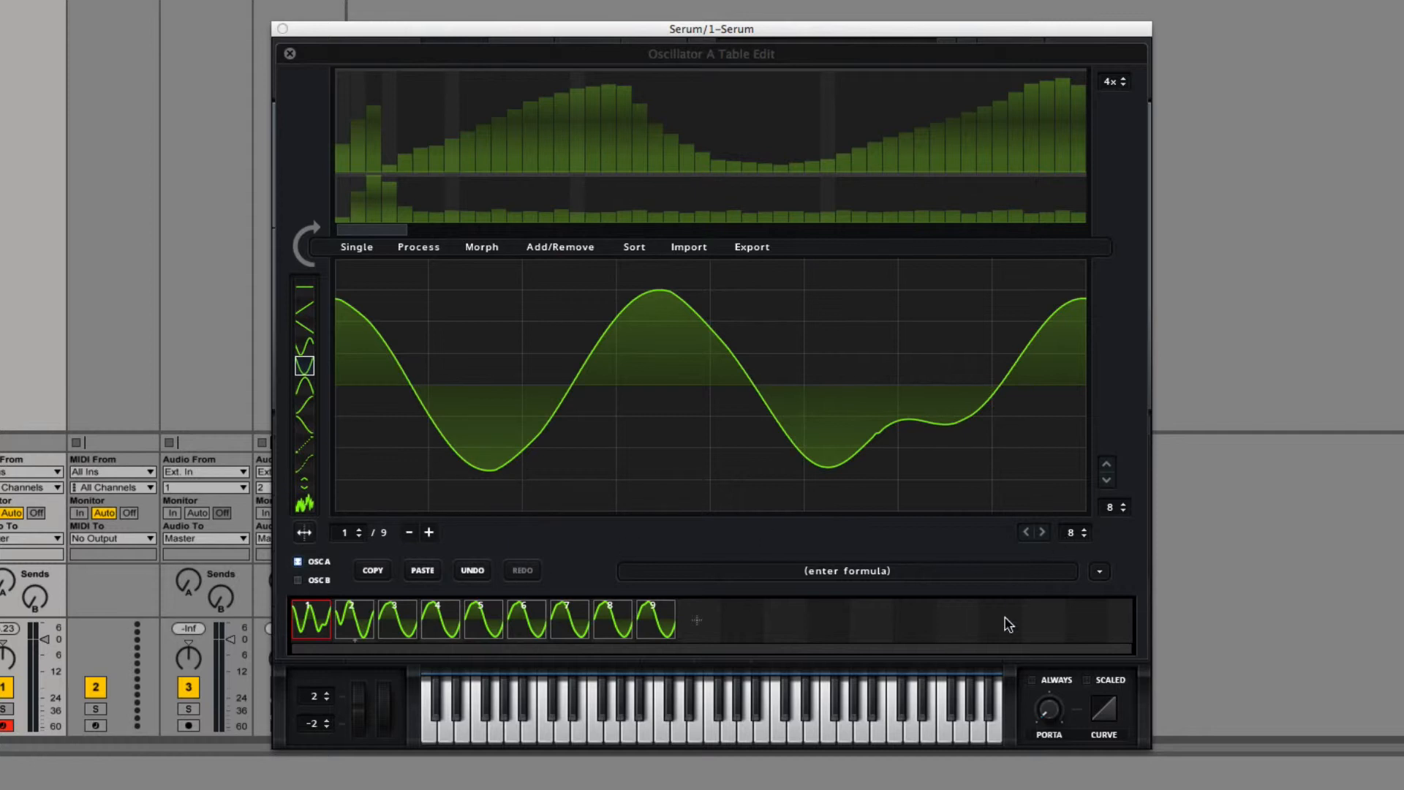
Step: Insert two duplicate frames at the first frame's index, keeping the first frame selected
click(573, 247)
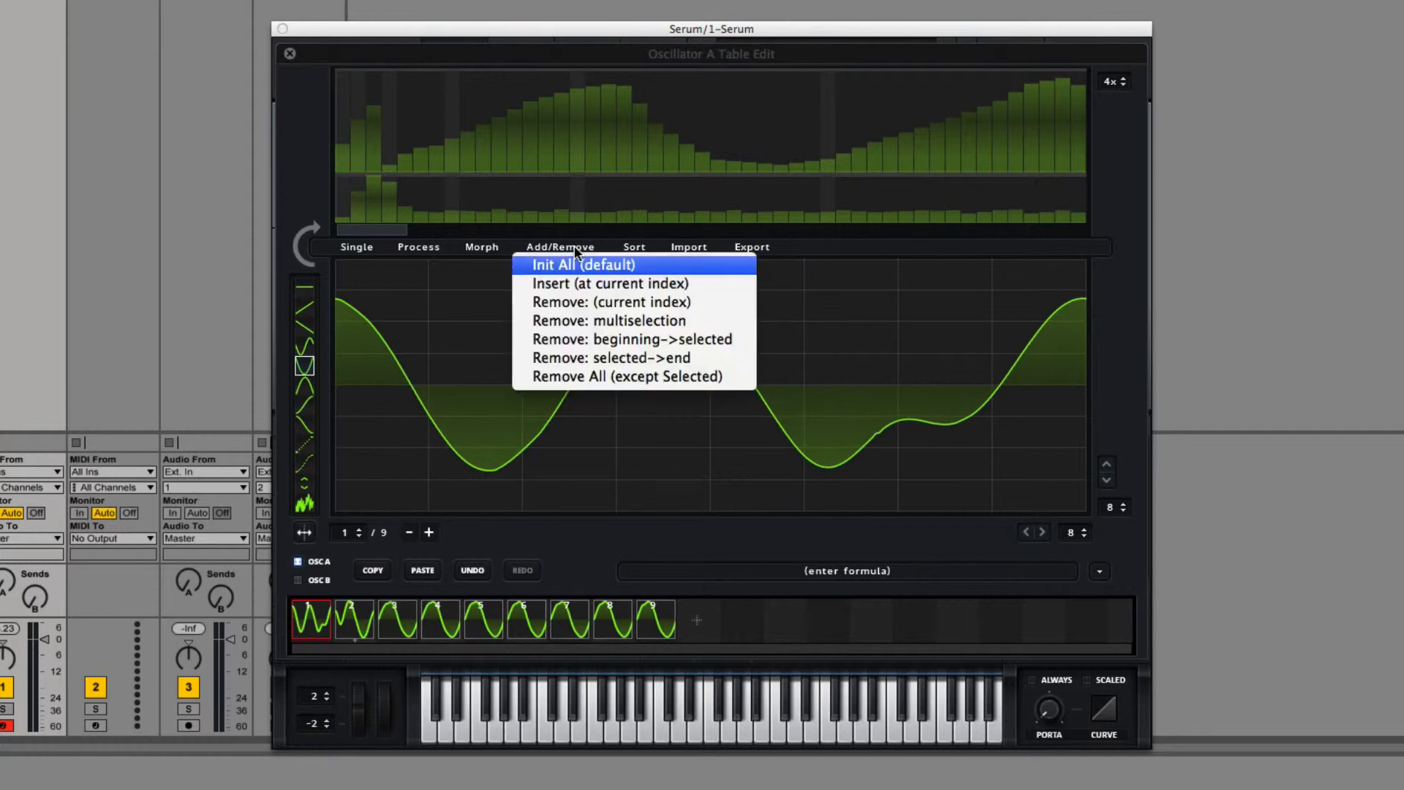
click(575, 285)
click(316, 627)
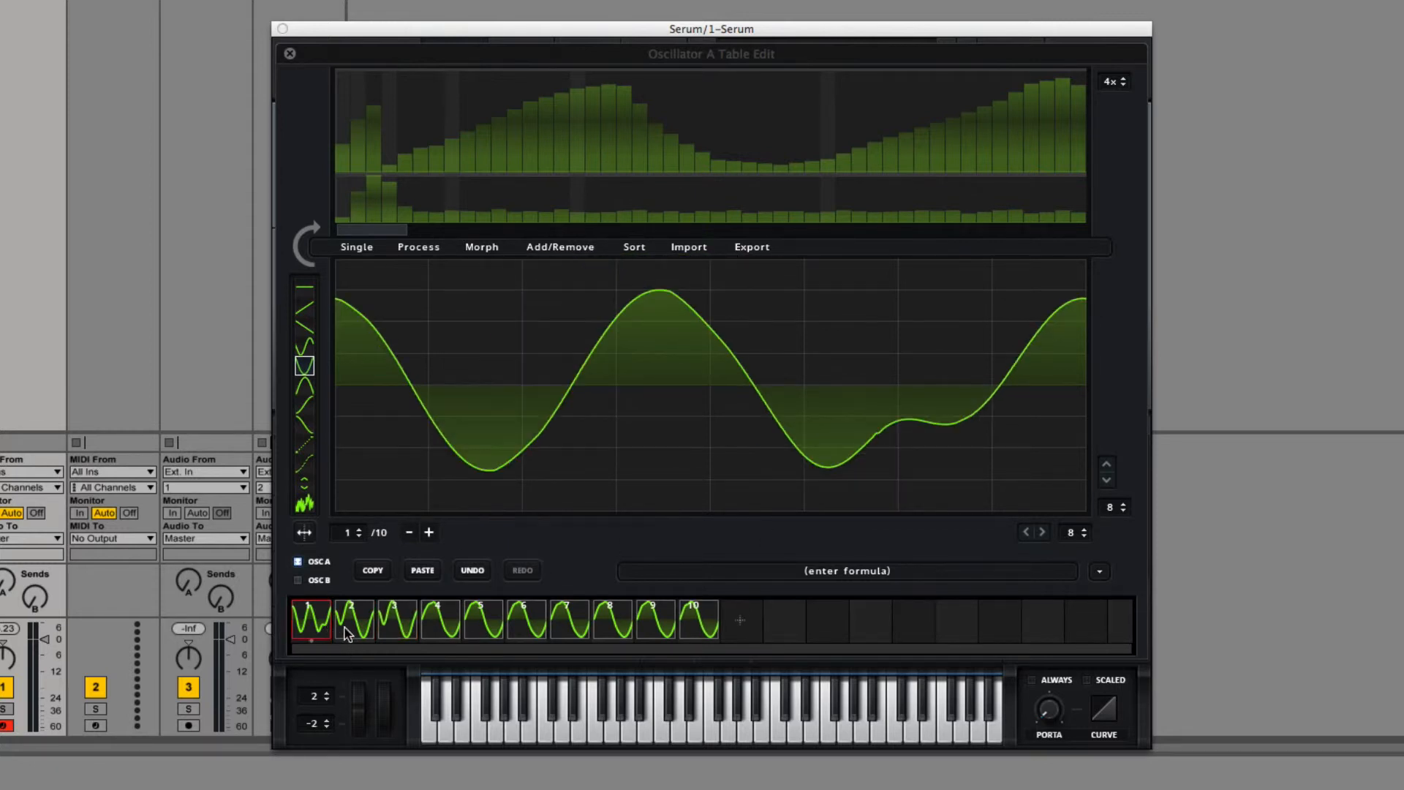
click(585, 254)
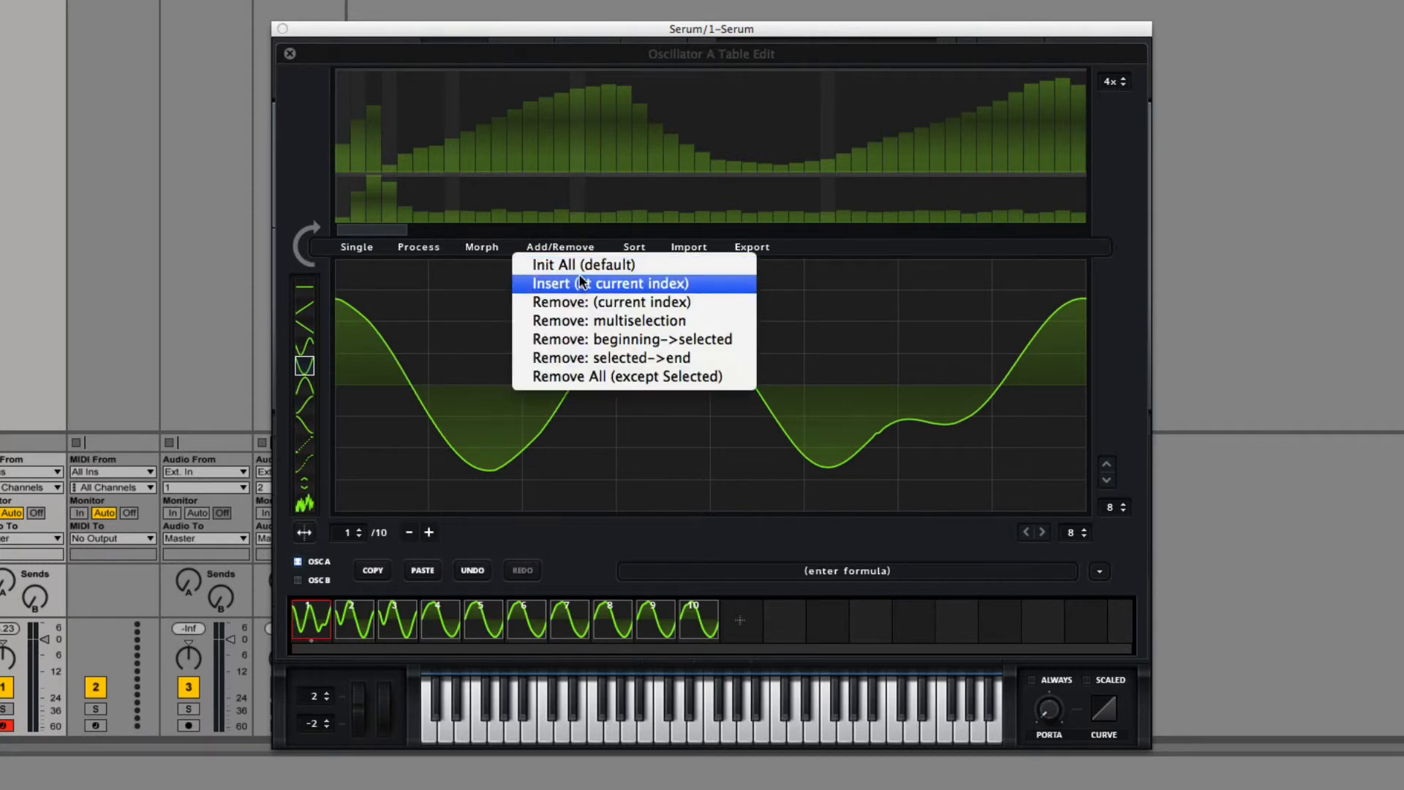
click(577, 285)
click(330, 621)
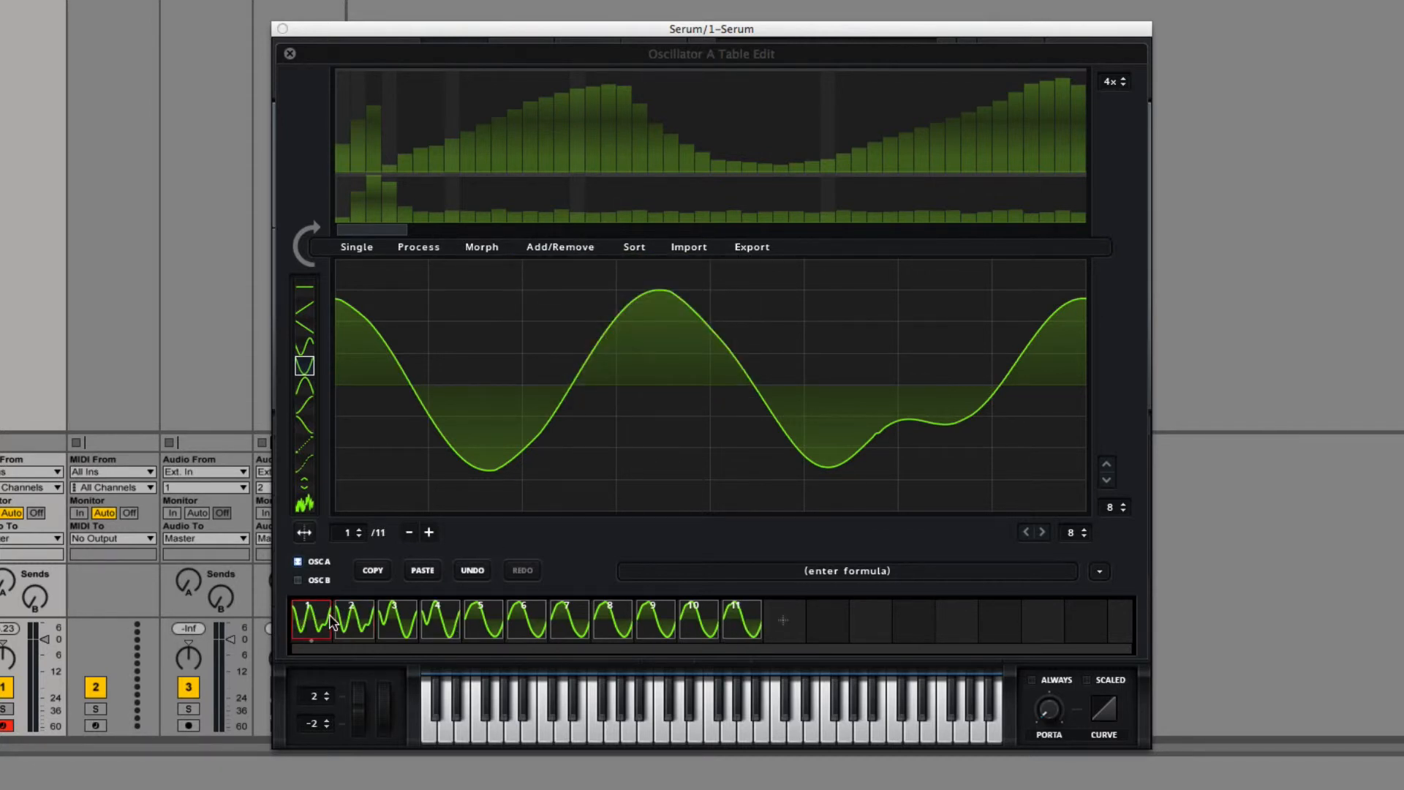
Step: Set the grid to 16 rows and 16 columns and apply Fade Edges to the first frame
click(1124, 506)
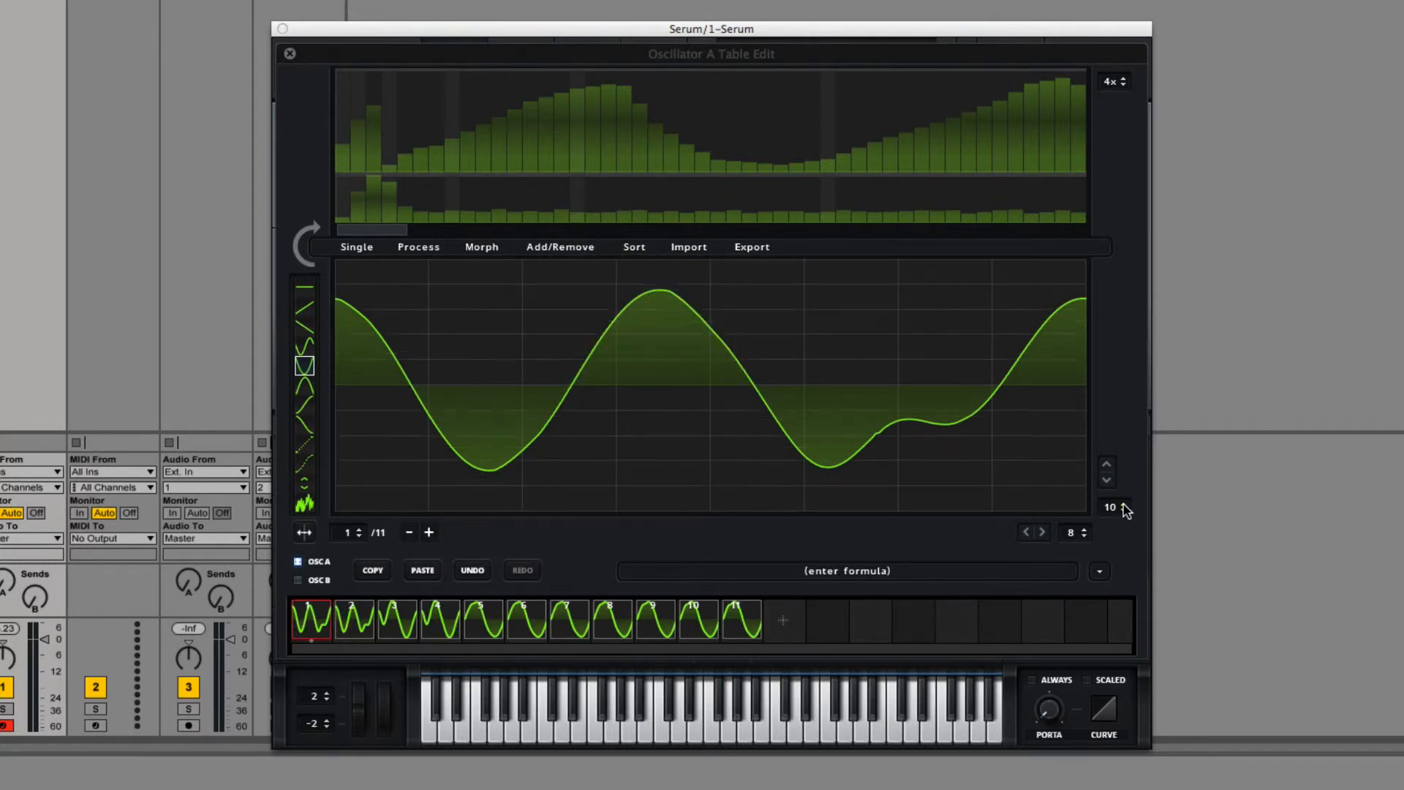
click(1087, 533)
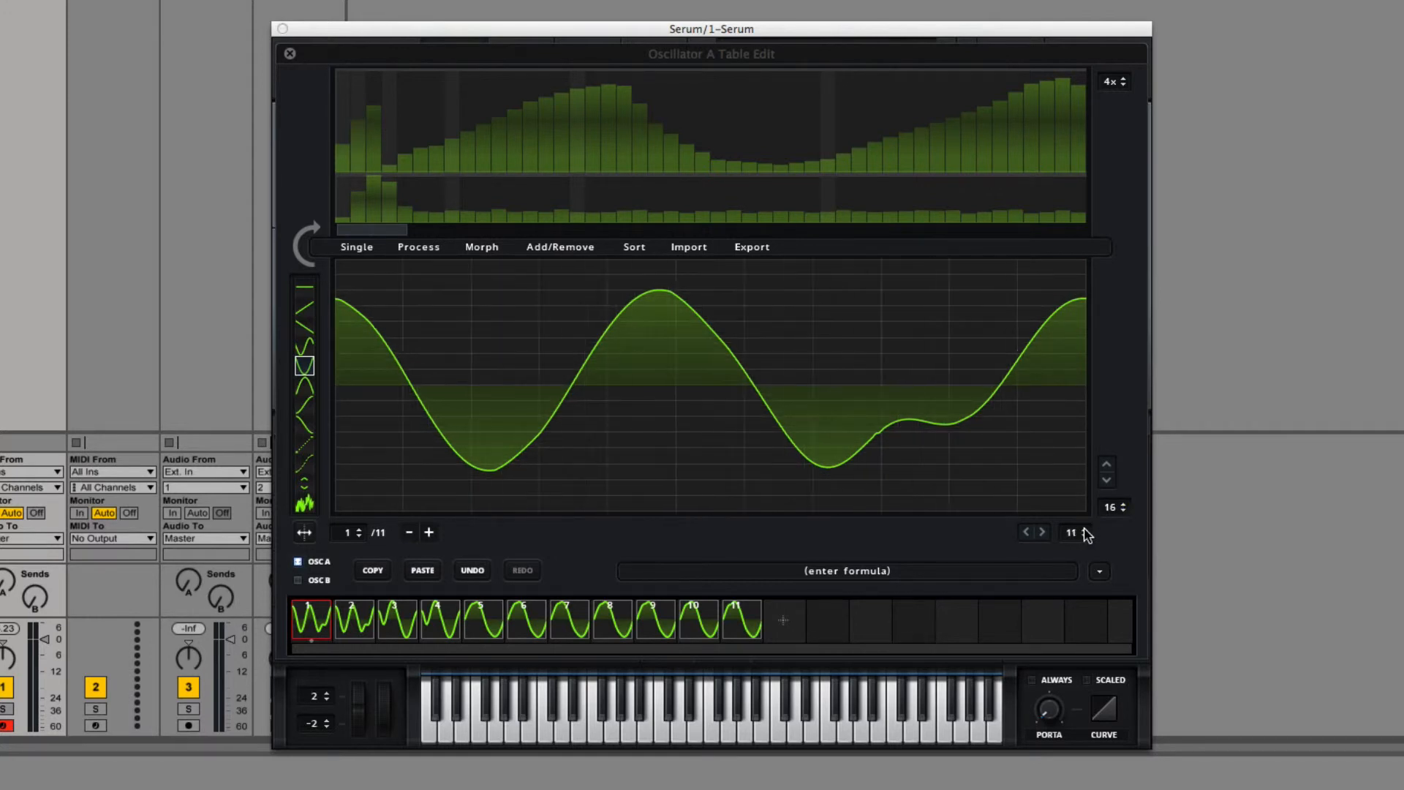
click(357, 247)
click(395, 377)
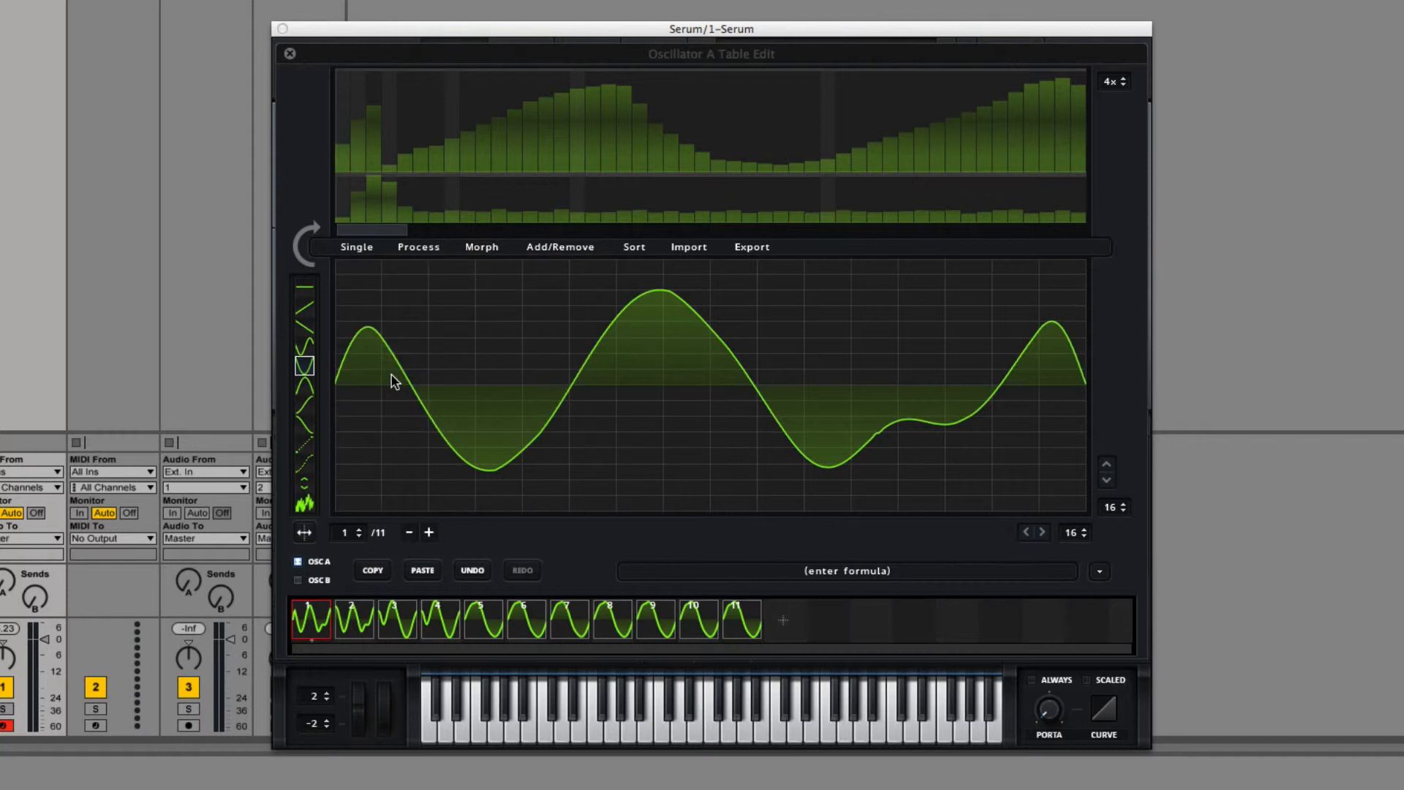
Step: Select the second frame, set the grid to 8 rows and 8 columns, and fade the frame's edges
click(364, 614)
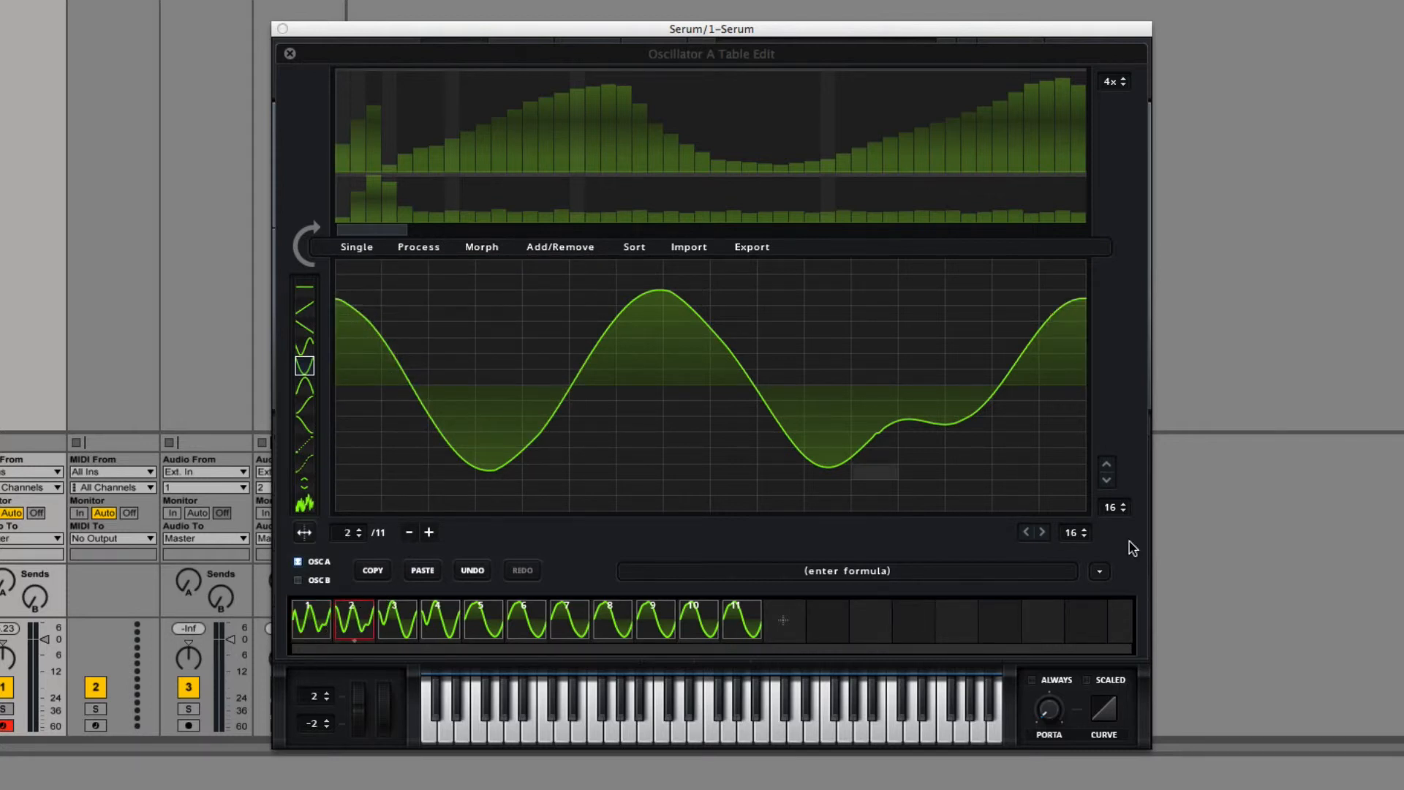
click(1124, 510)
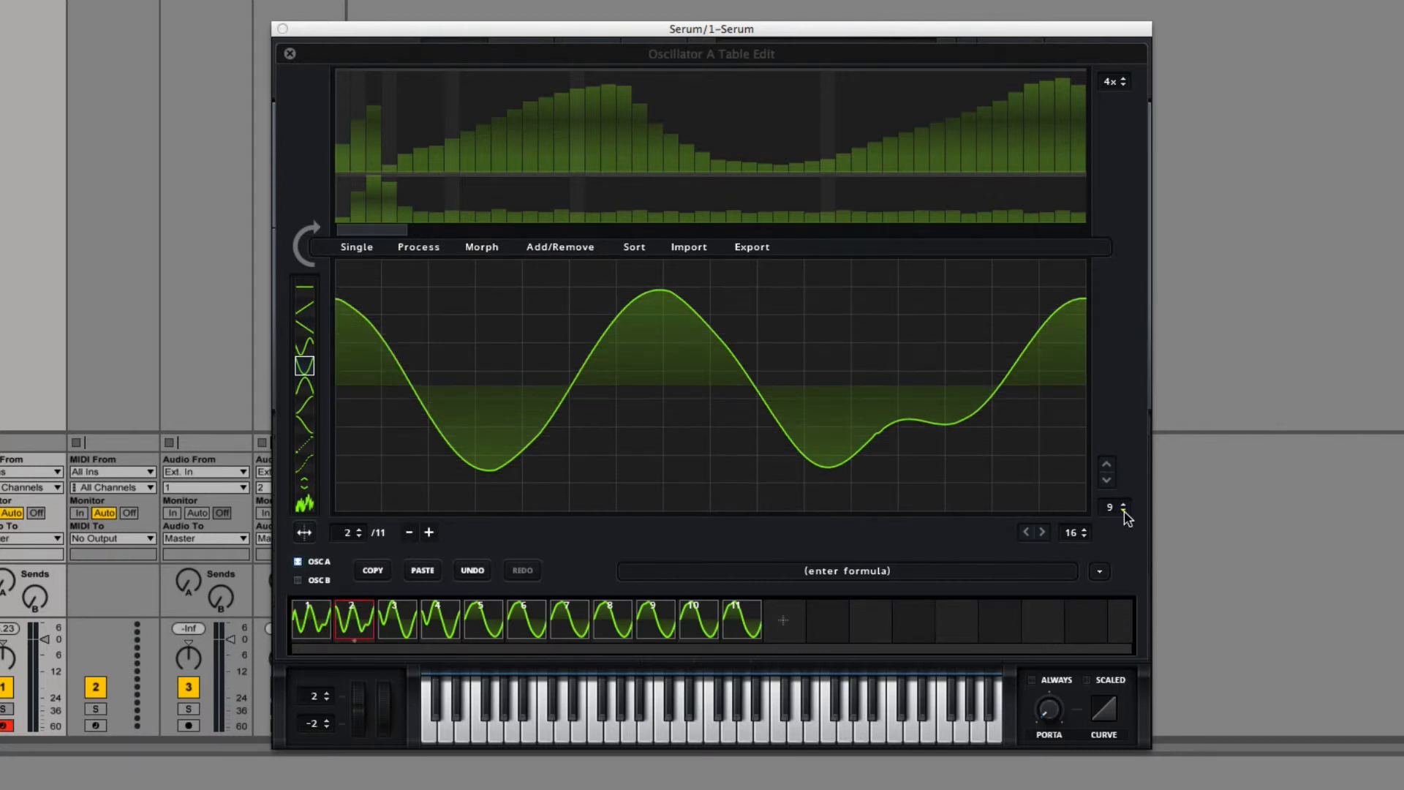
click(1086, 539)
click(1086, 539)
click(1086, 539)
click(1086, 539)
click(1086, 539)
click(1087, 539)
click(1086, 539)
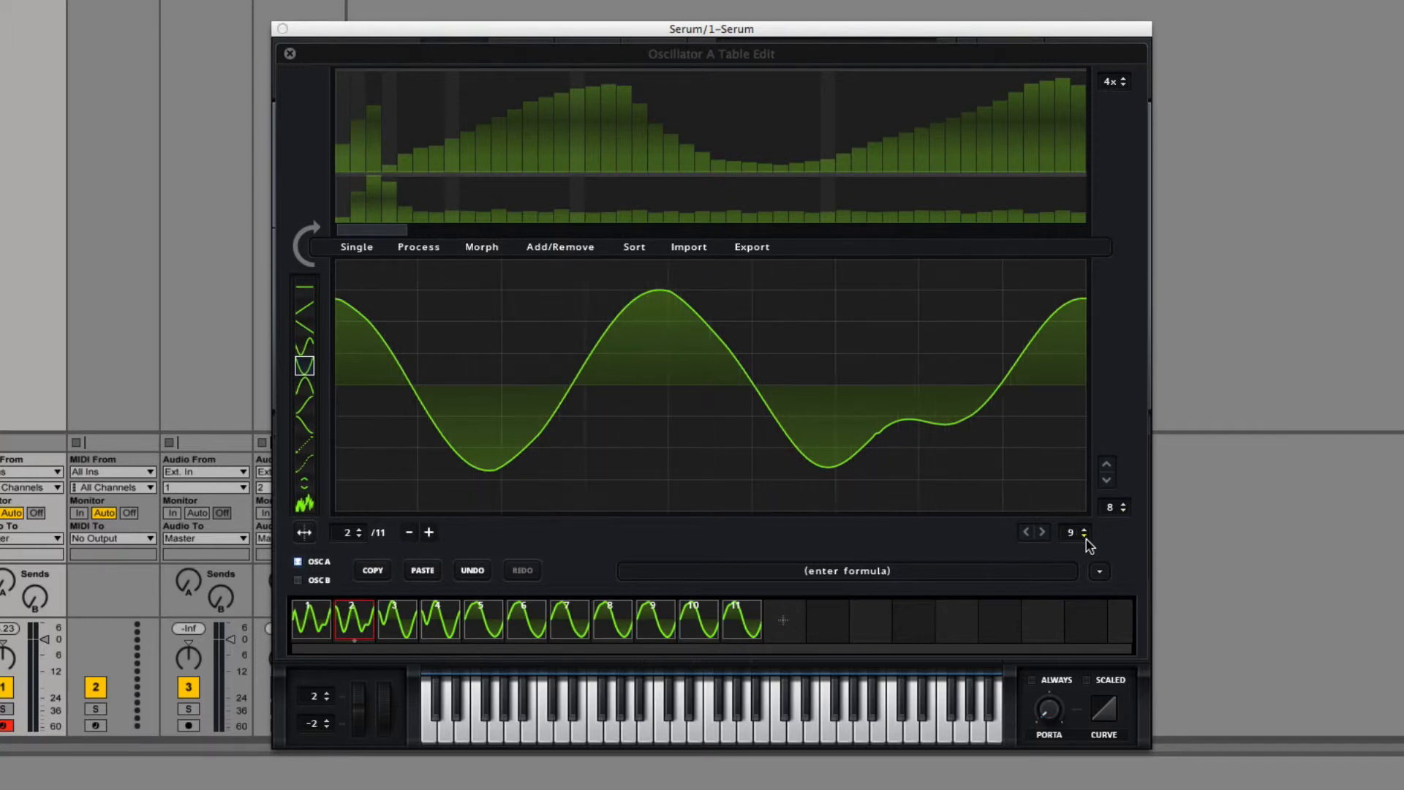
click(1087, 539)
click(367, 253)
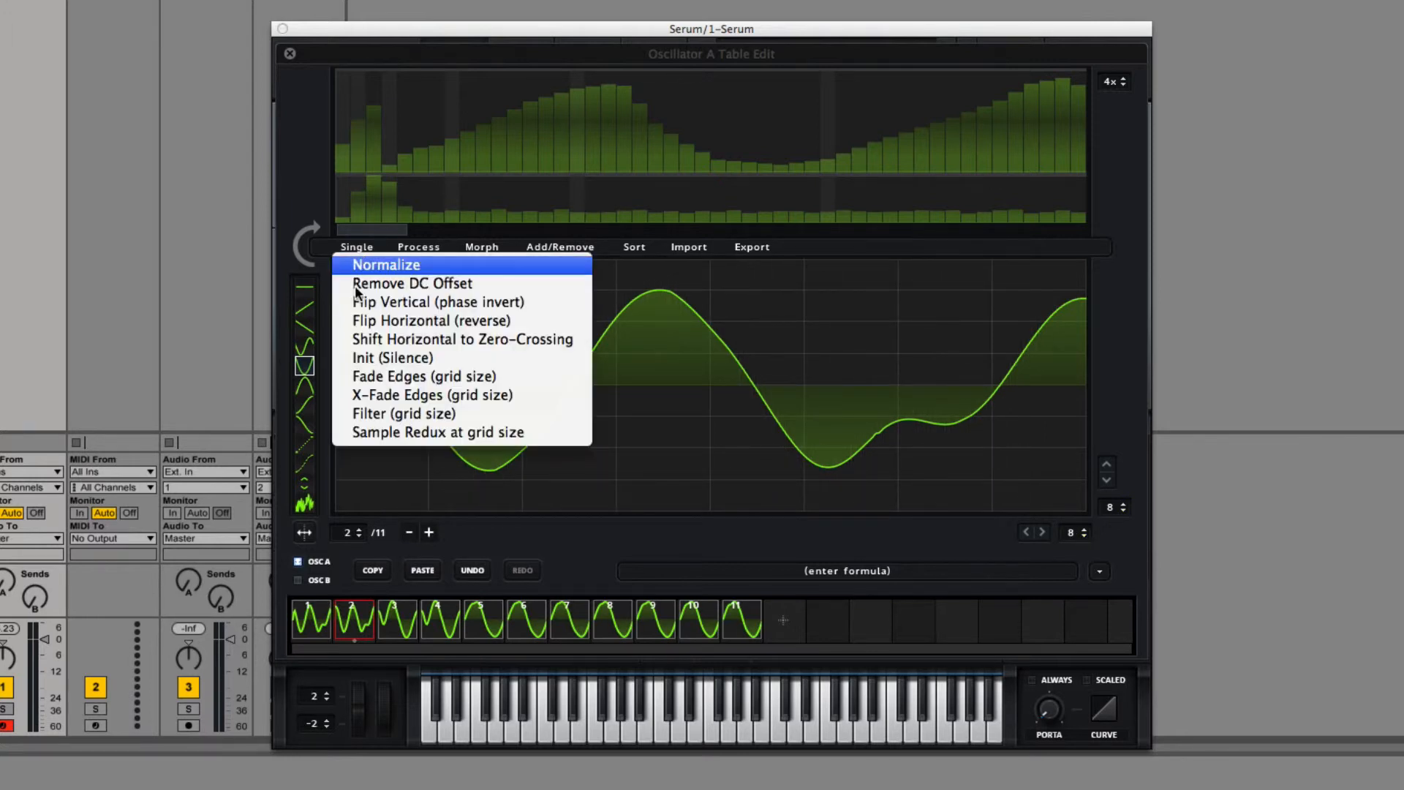
click(384, 374)
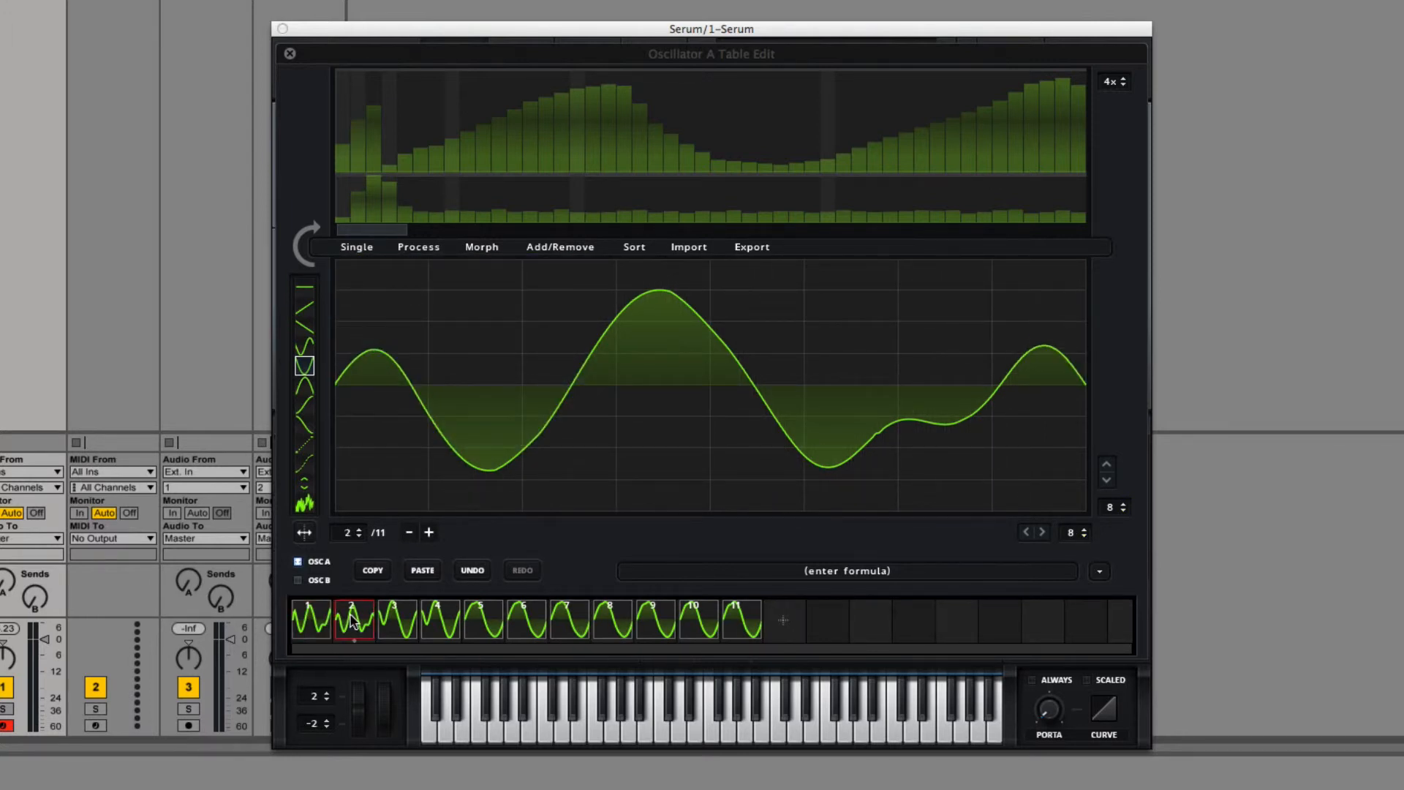
Step: Undo the edge fade on the first frame and compare it with the faded second frame
click(313, 620)
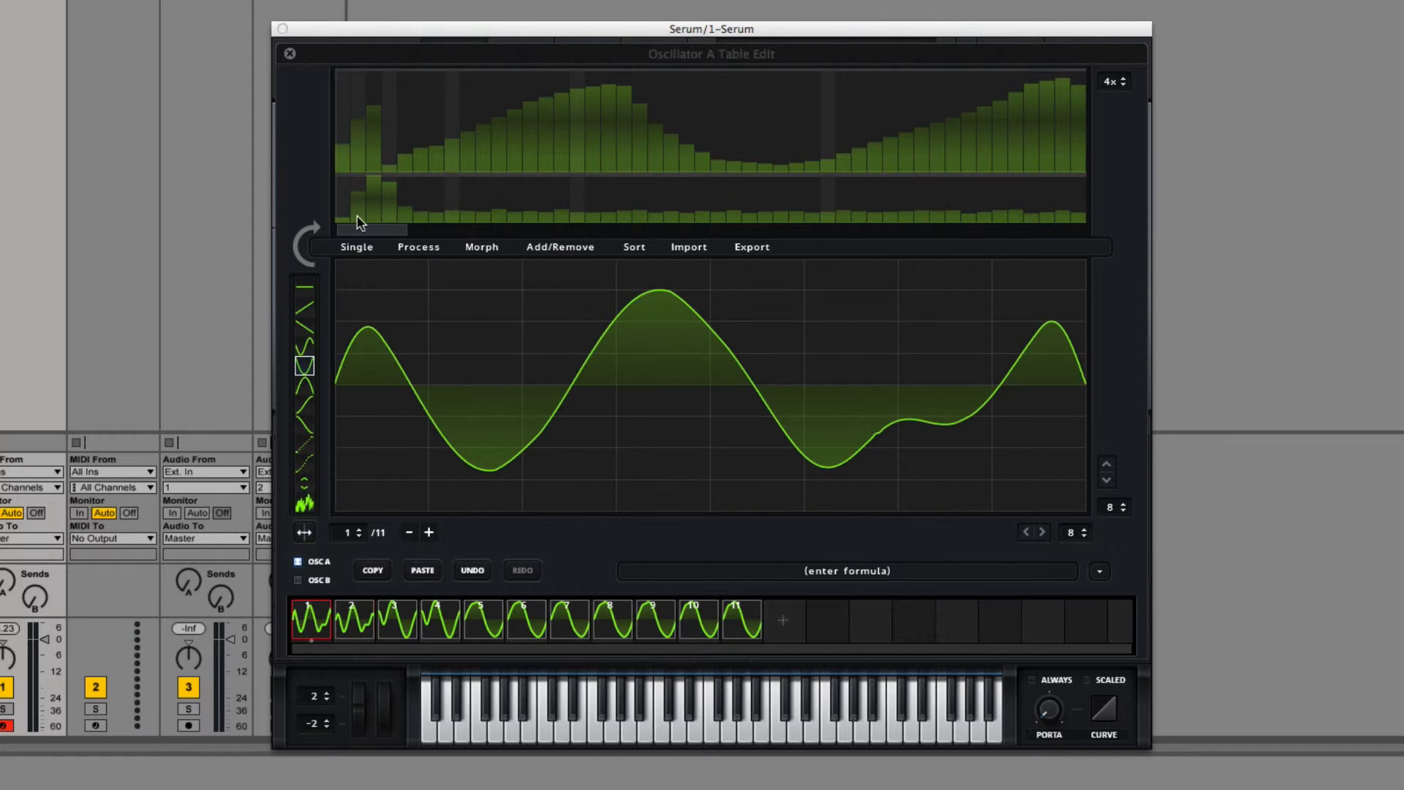
click(474, 572)
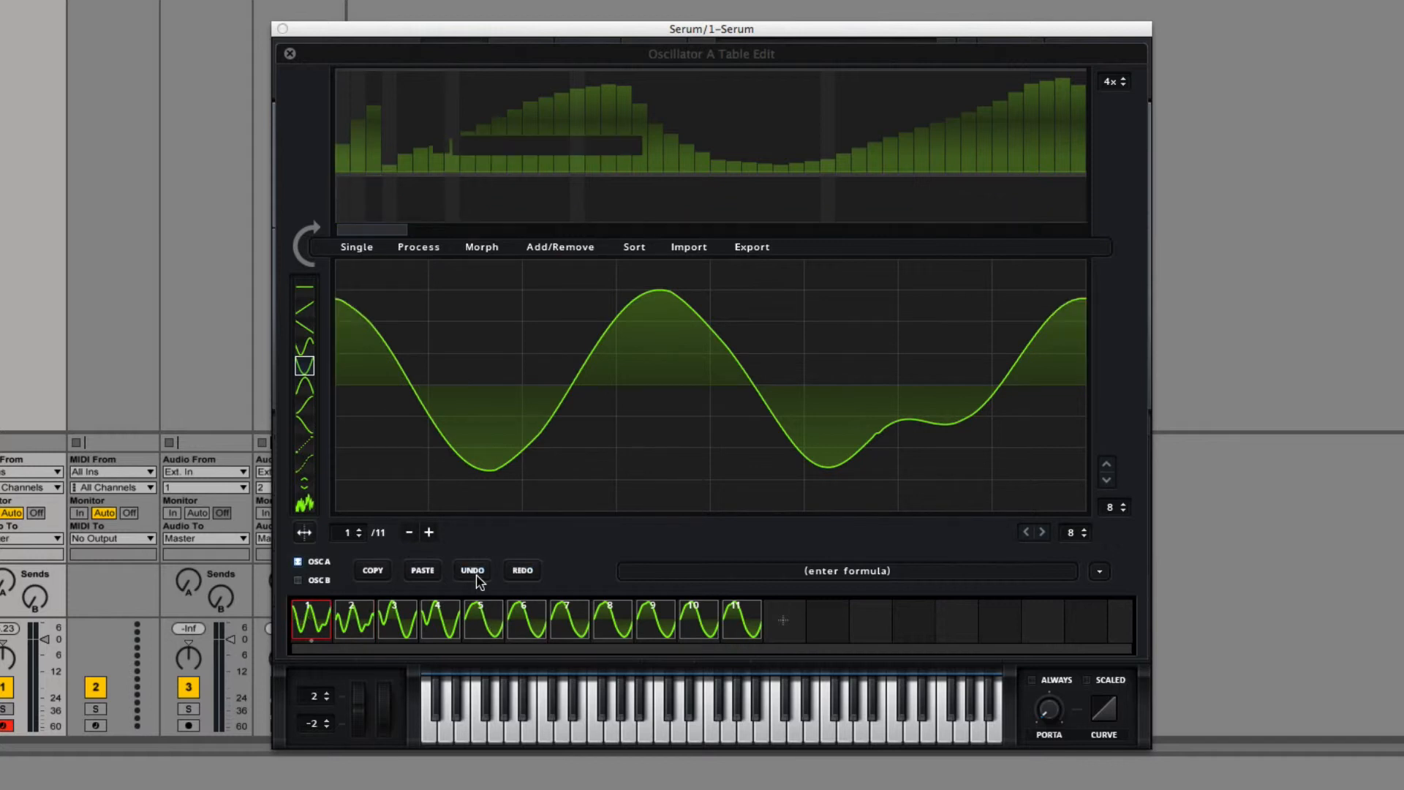
click(347, 625)
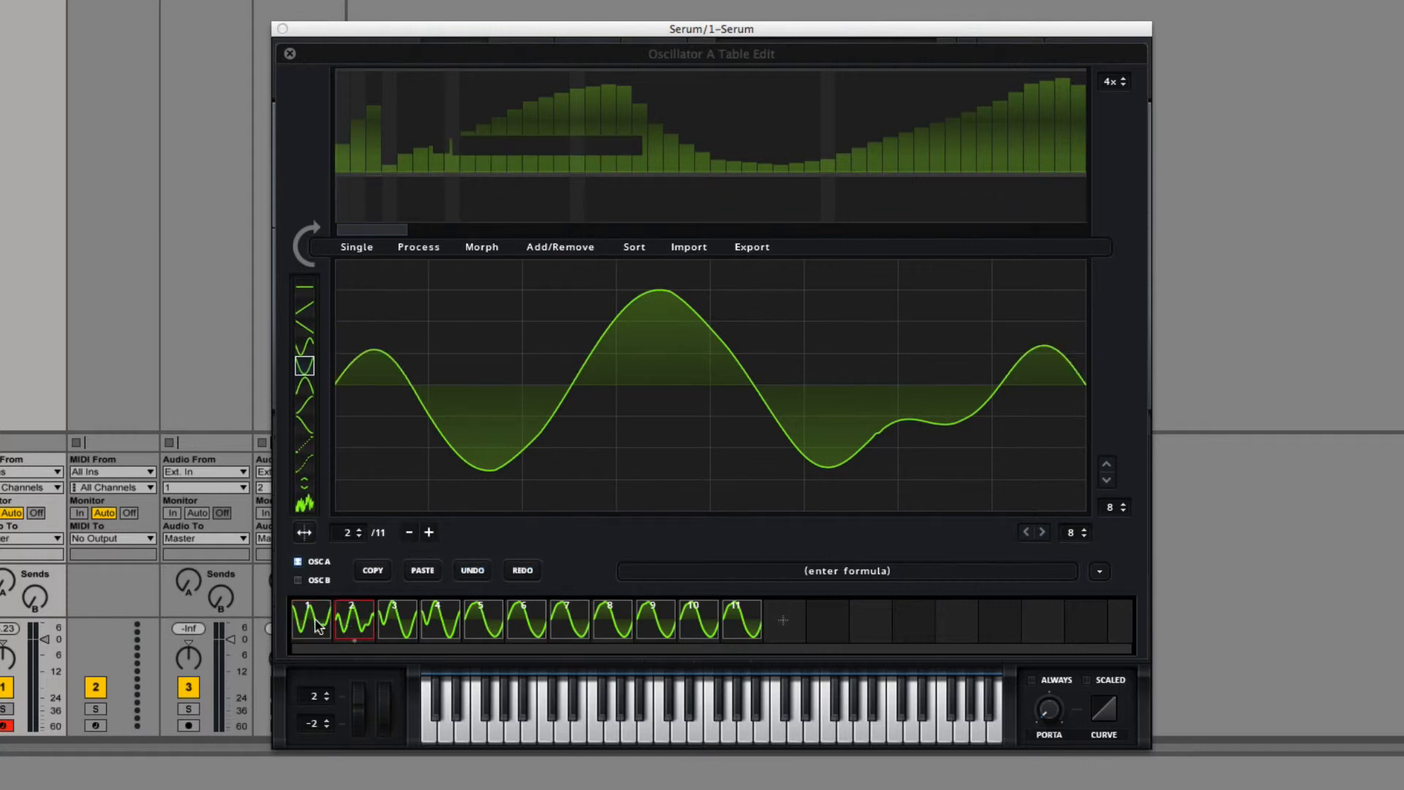
Step: Undo the edge fade on the second frame and apply X-Fade Edges at the 8 by 8 grid size
click(477, 572)
click(352, 245)
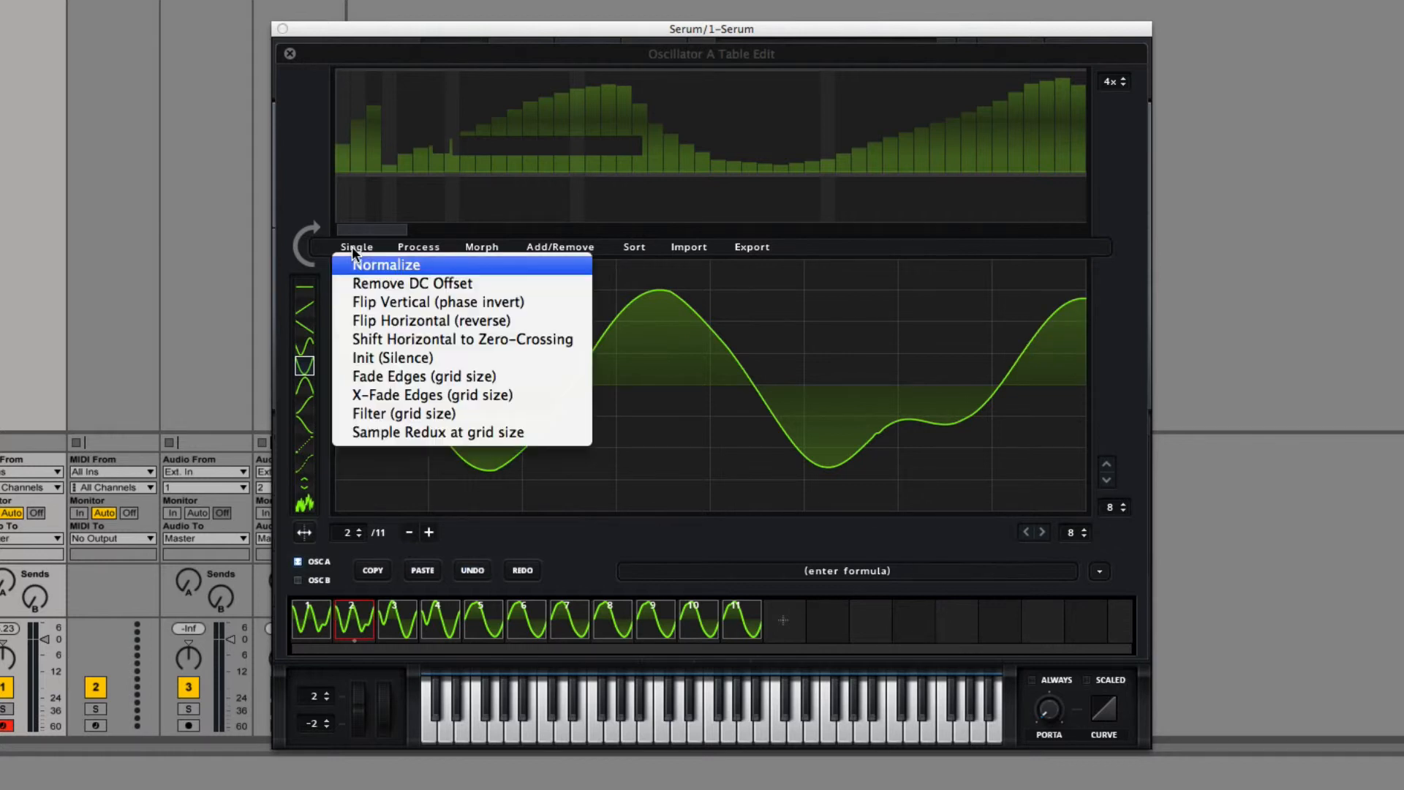
click(406, 397)
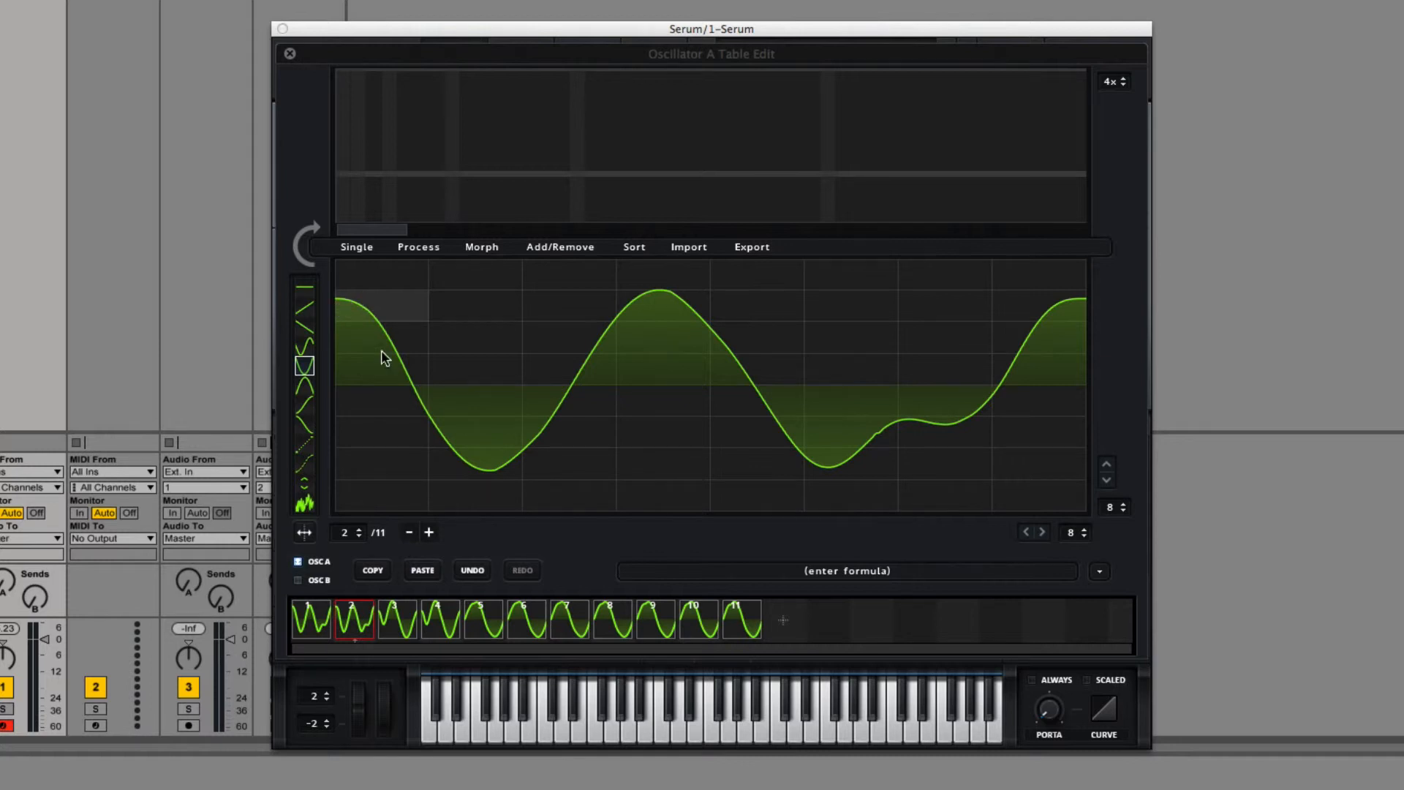
Step: Select frame 4, leave the wavetable editor, and load the Evol Longreece wavetable into oscillator A
click(455, 619)
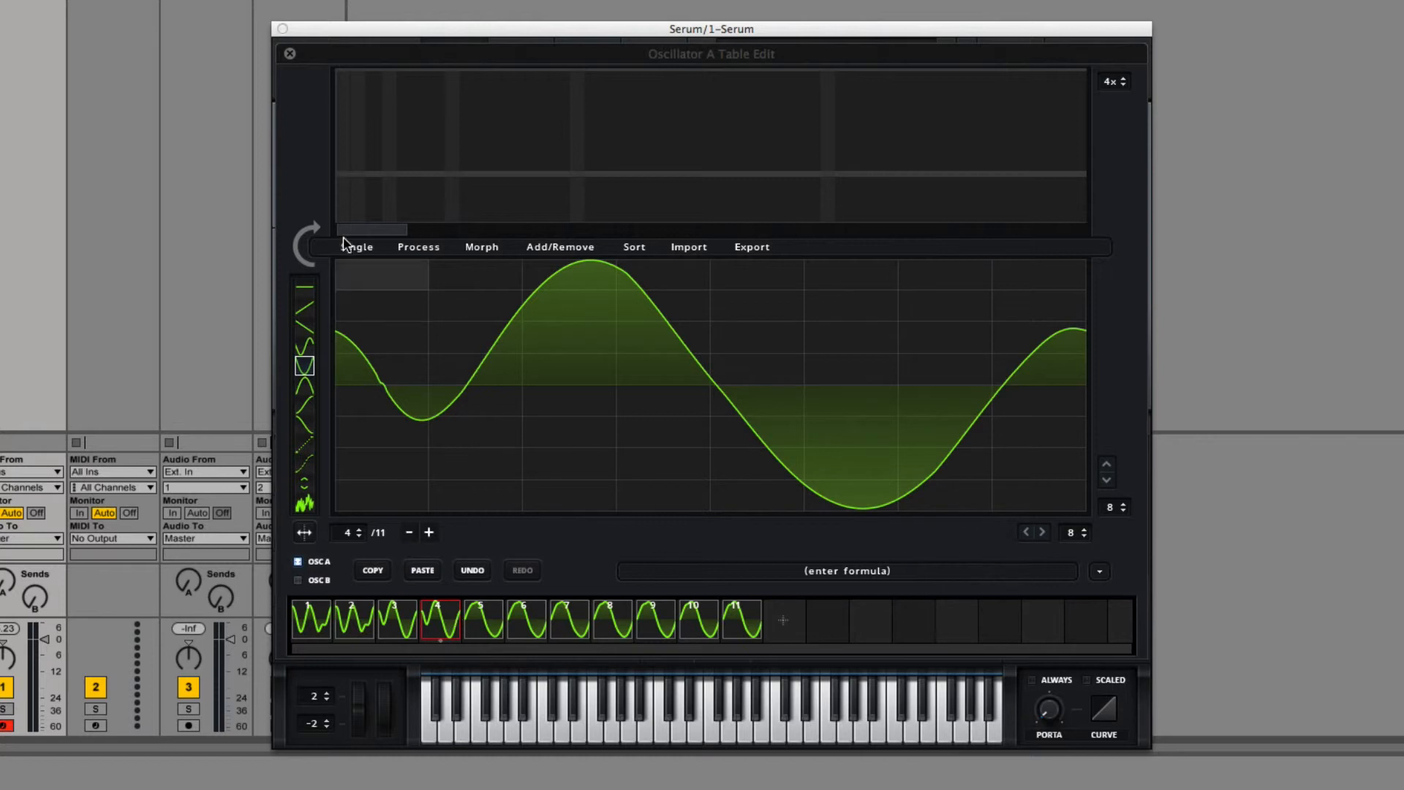
click(290, 53)
click(669, 146)
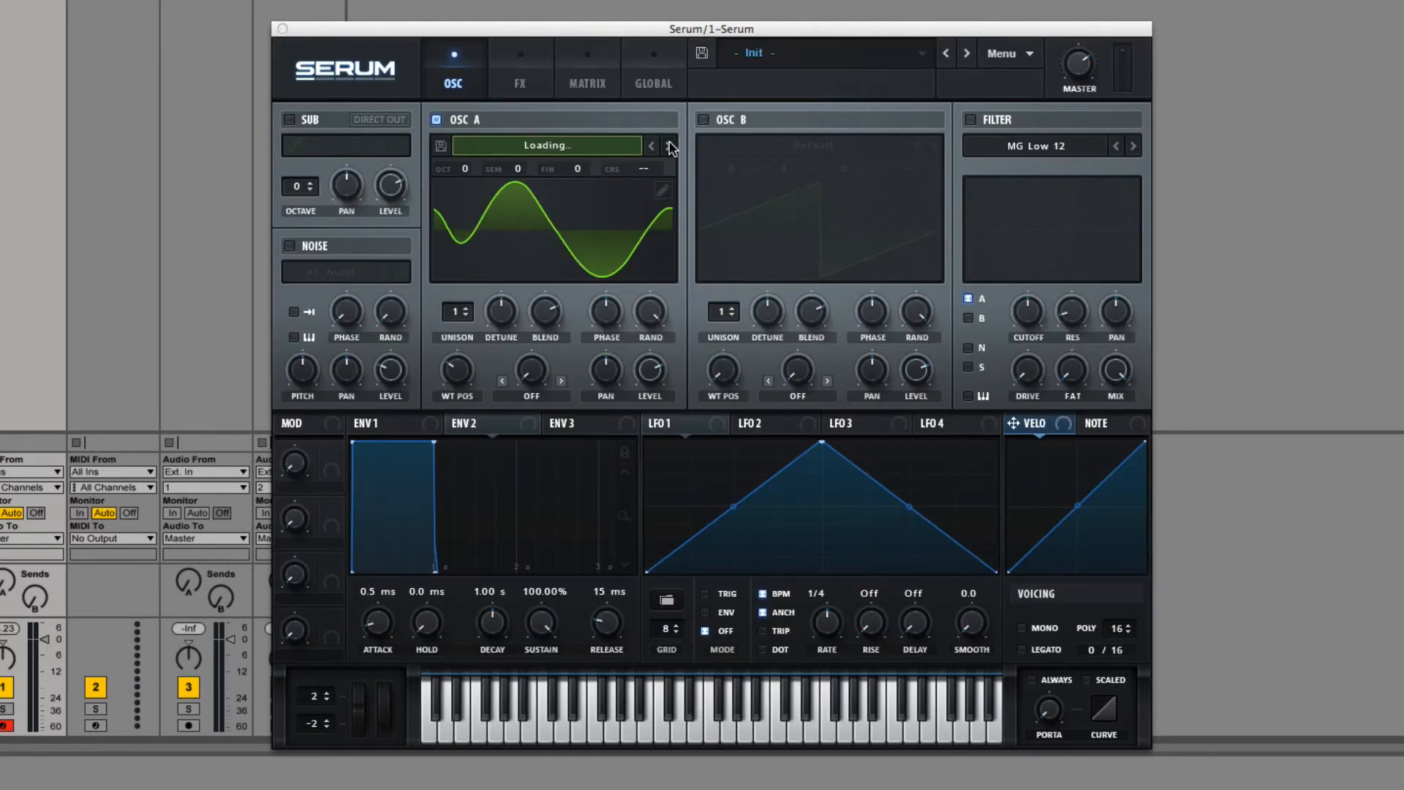
click(669, 145)
click(668, 146)
click(669, 146)
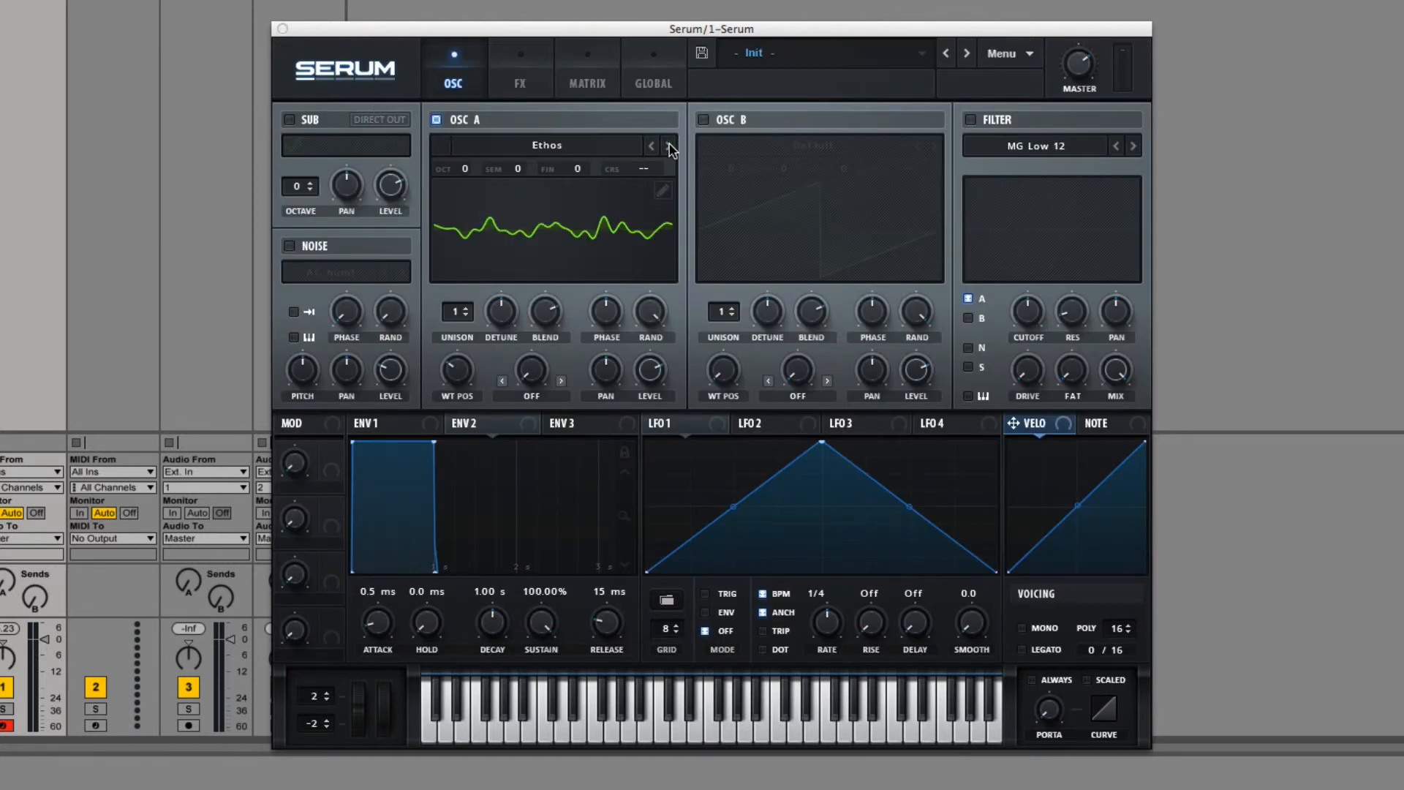
click(670, 147)
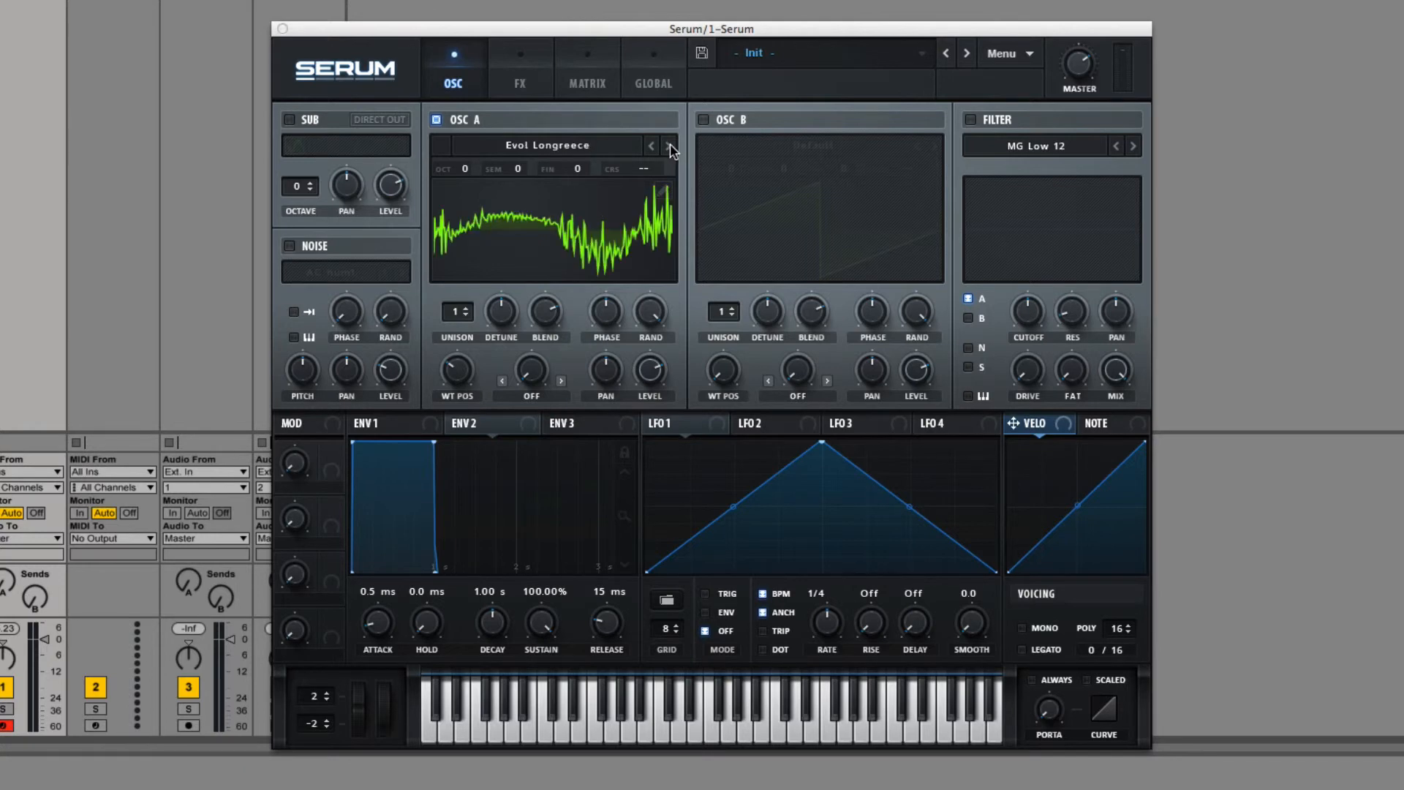
Step: Open oscillator A's wavetable for editing and apply X-Fade Edges to frame 77
click(663, 190)
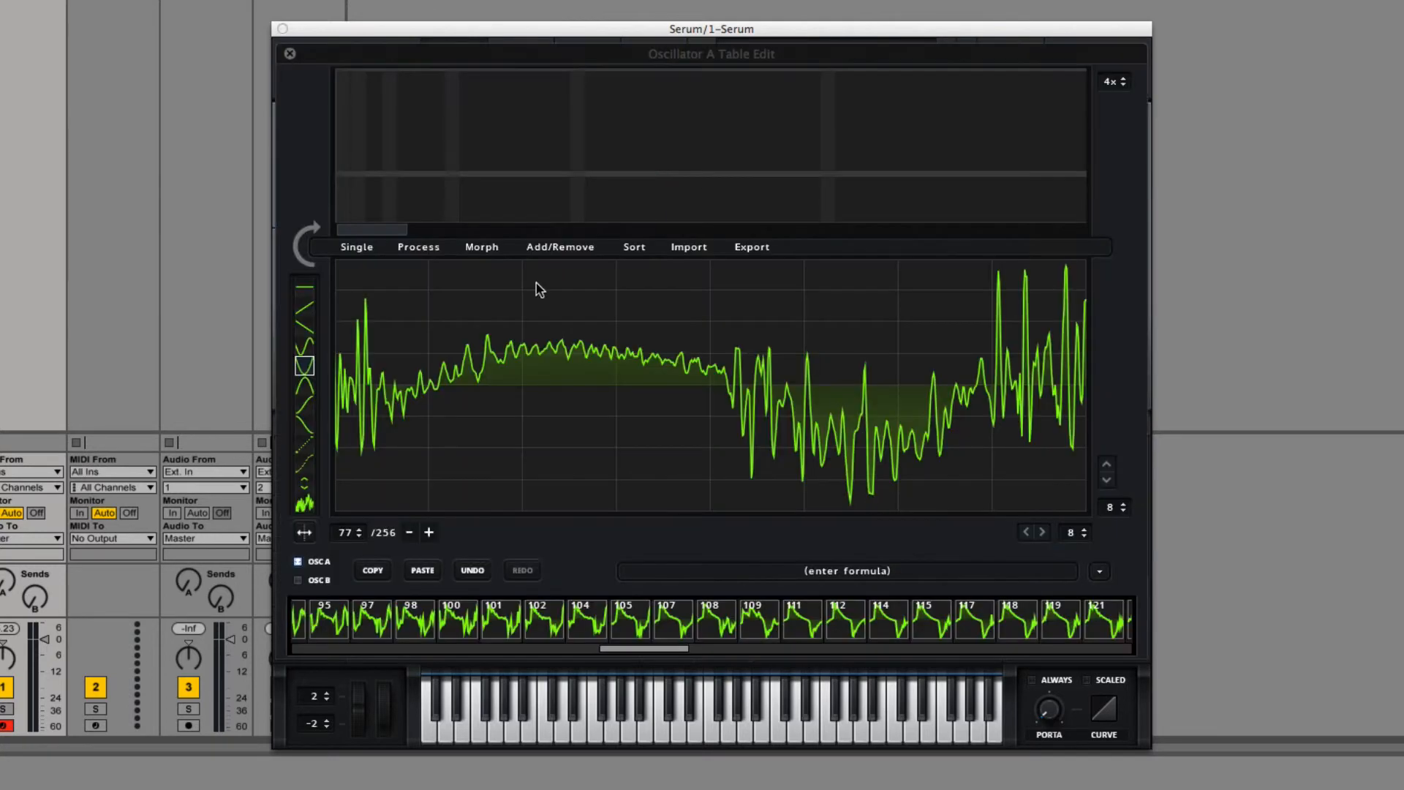
click(362, 246)
click(414, 395)
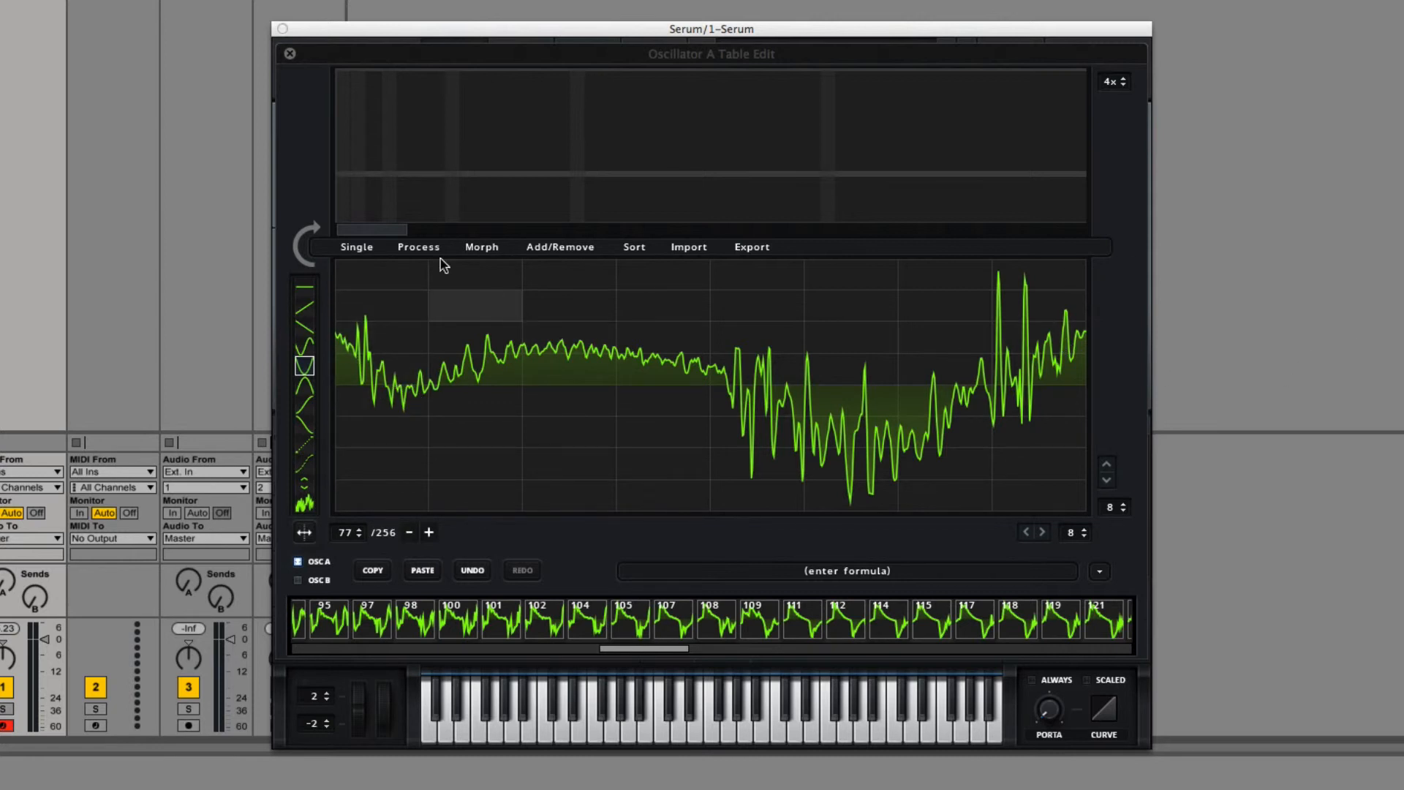
Step: Try the grid-size Filter on frame 77 with the 8 by 8 grid, then undo it
click(355, 248)
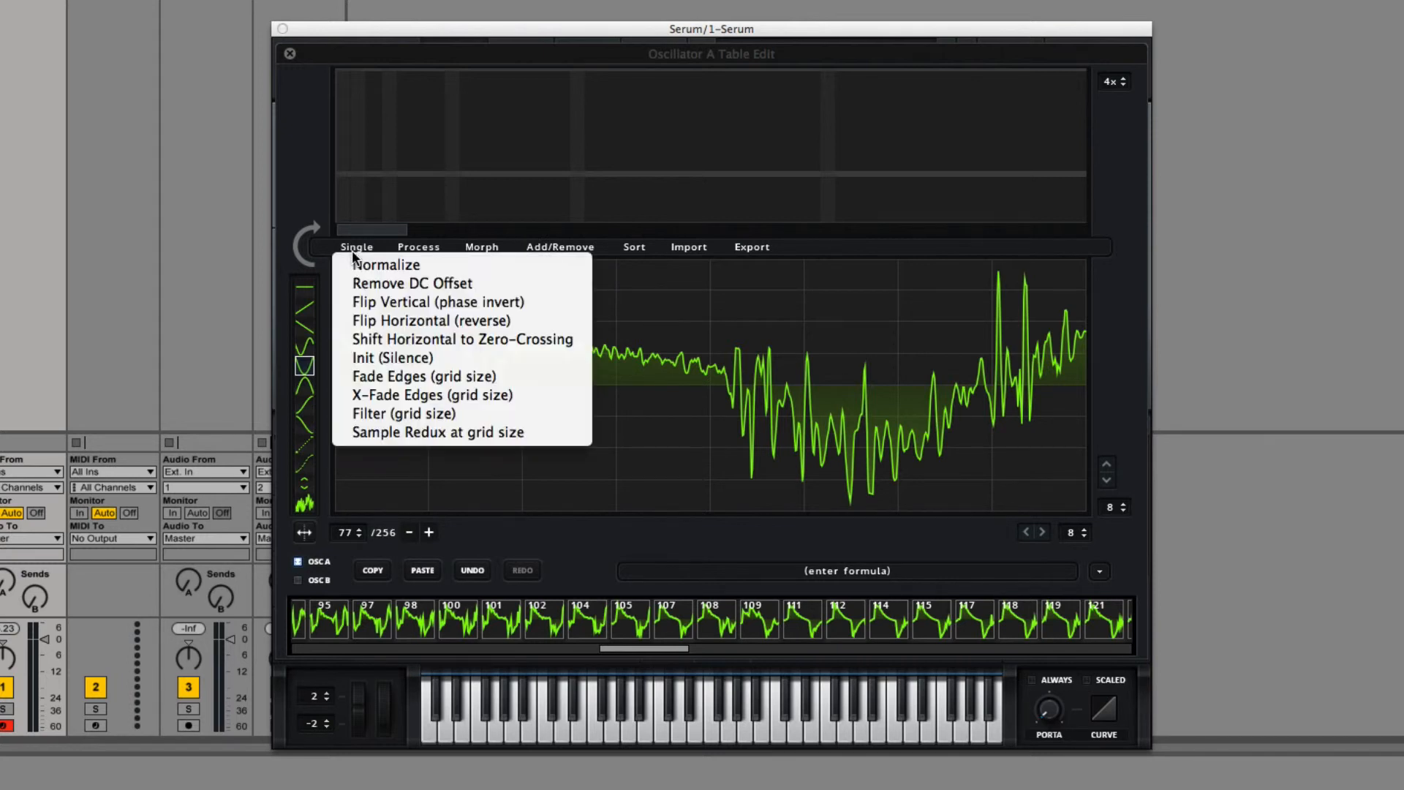
click(401, 413)
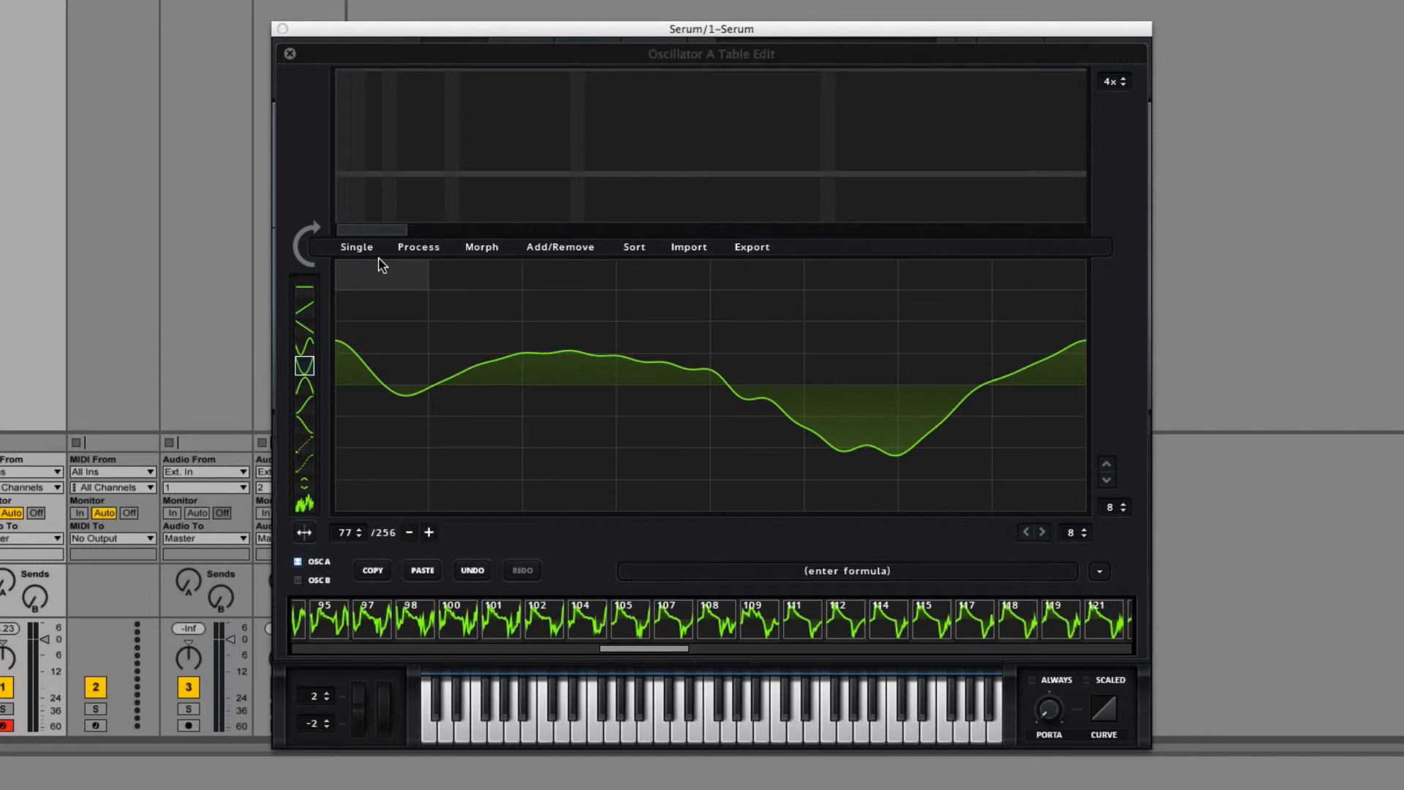
click(462, 571)
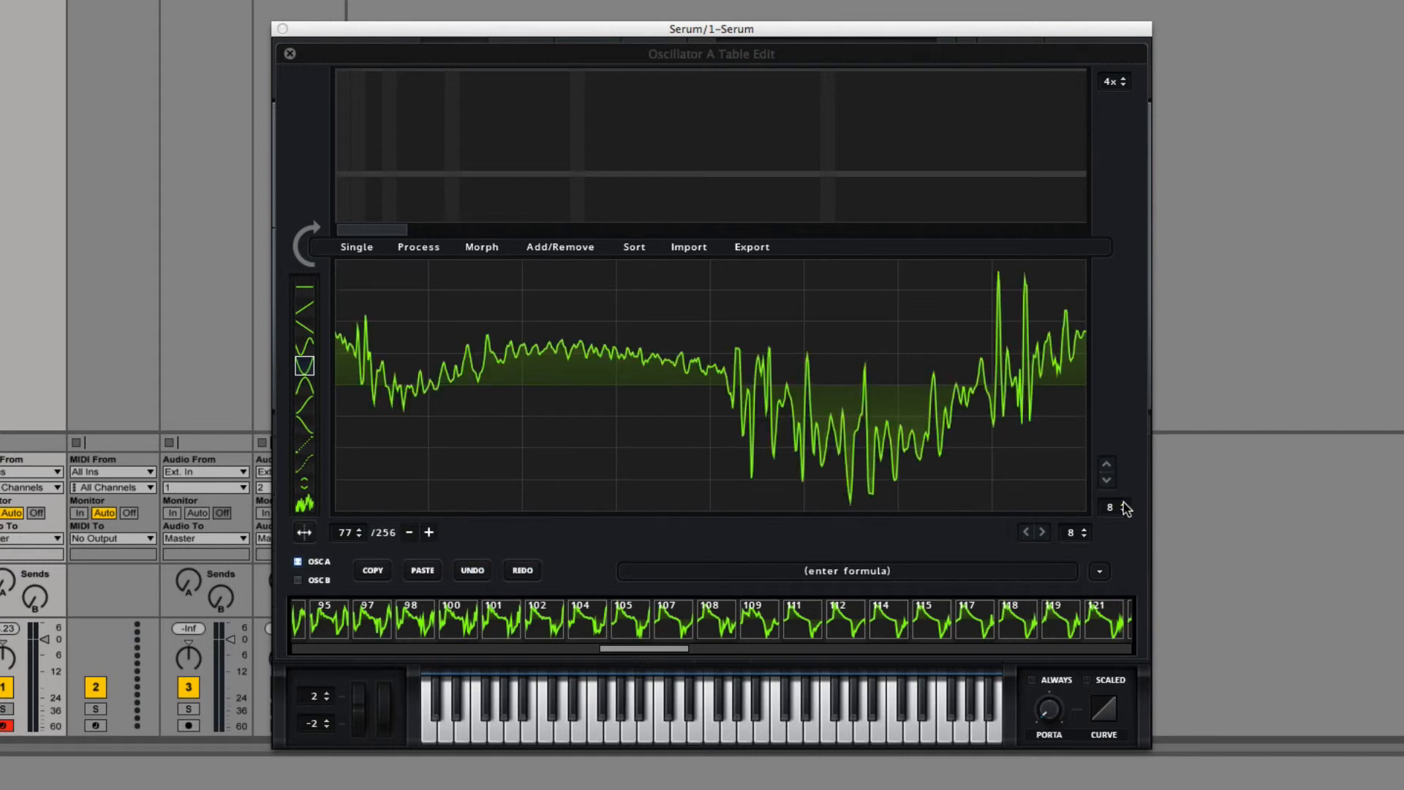
Step: Set the grid to 20 rows and 20 columns and apply the grid-size Filter to frame 77 twice
scroll(1121, 512, up, 11)
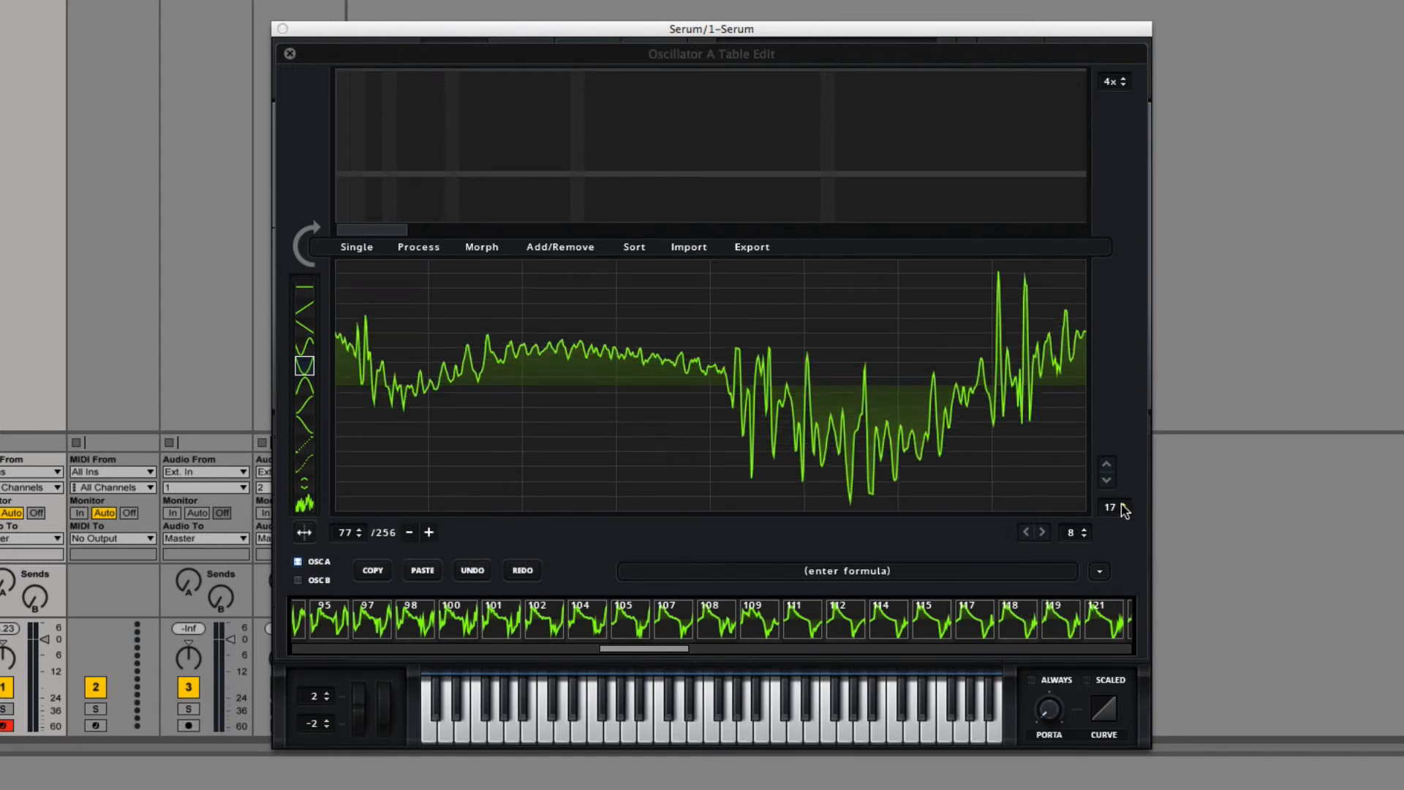
scroll(1121, 512, up, 1)
scroll(1087, 536, up, 7)
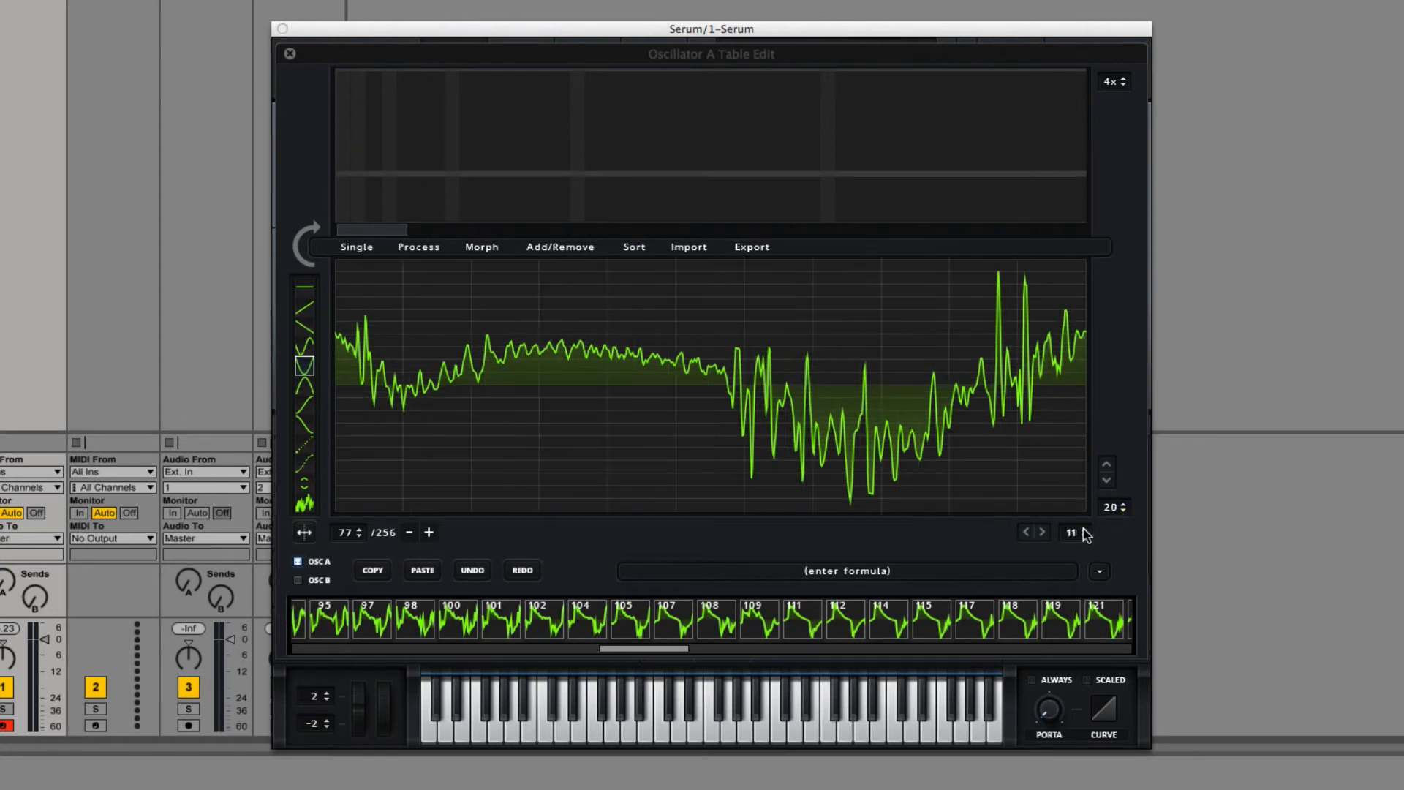
scroll(1087, 536, up, 5)
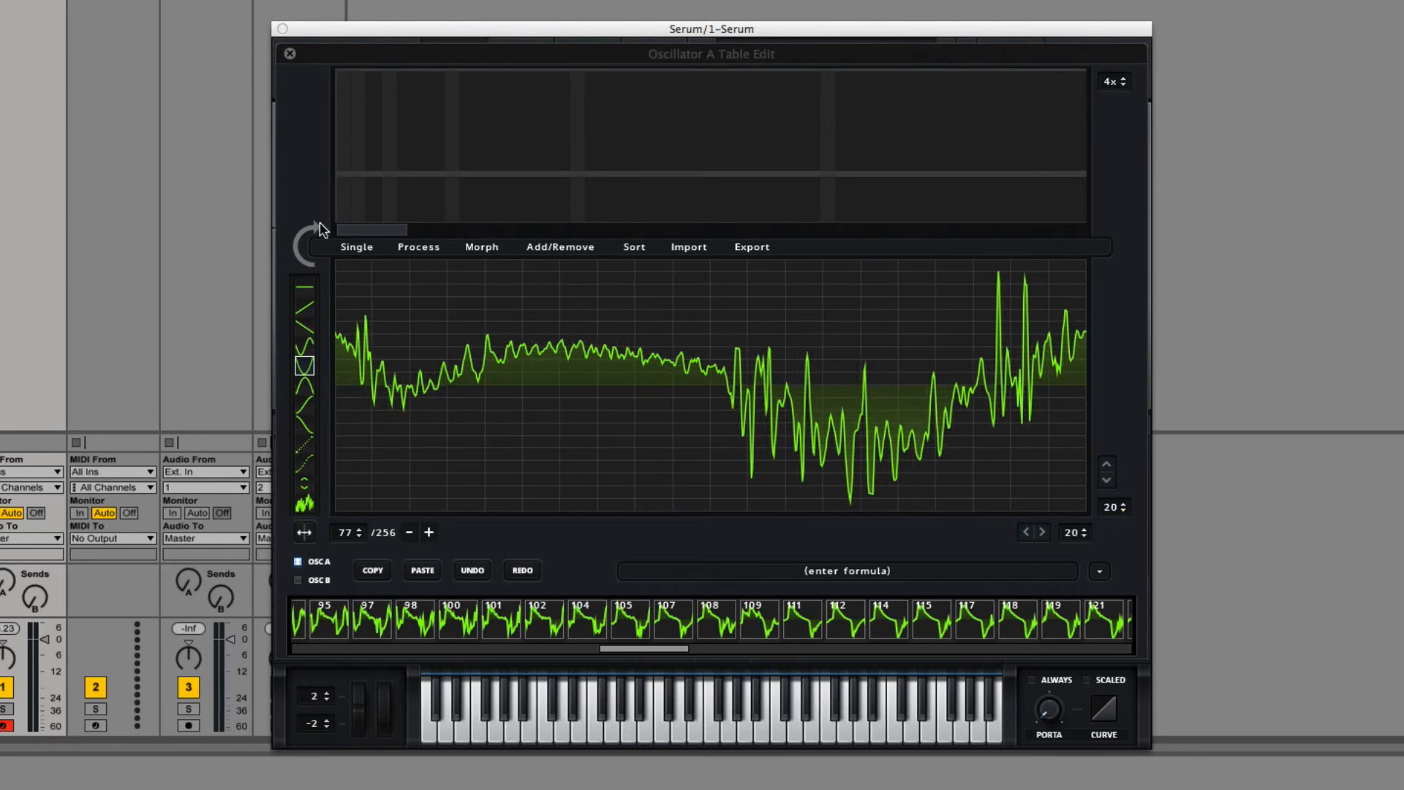
click(351, 252)
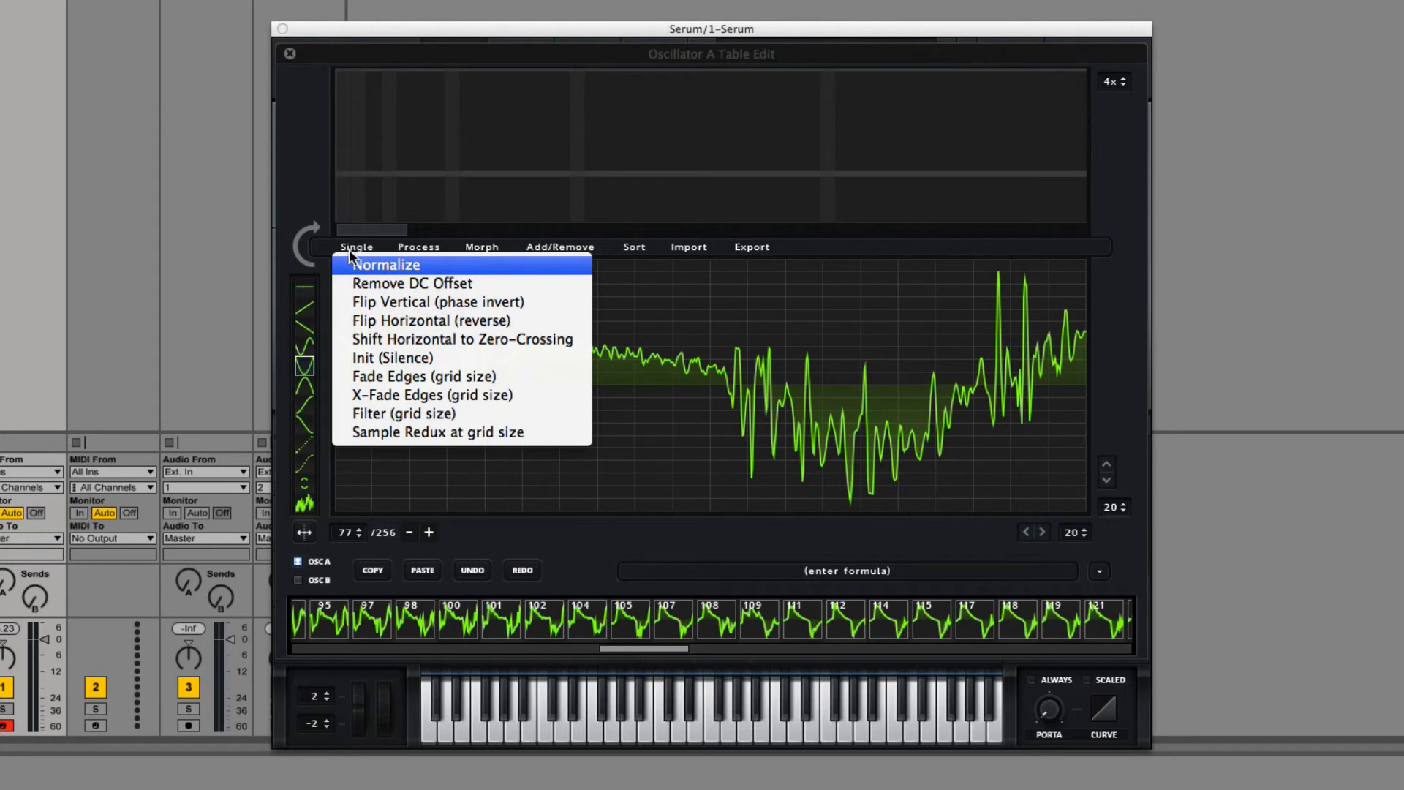
click(421, 414)
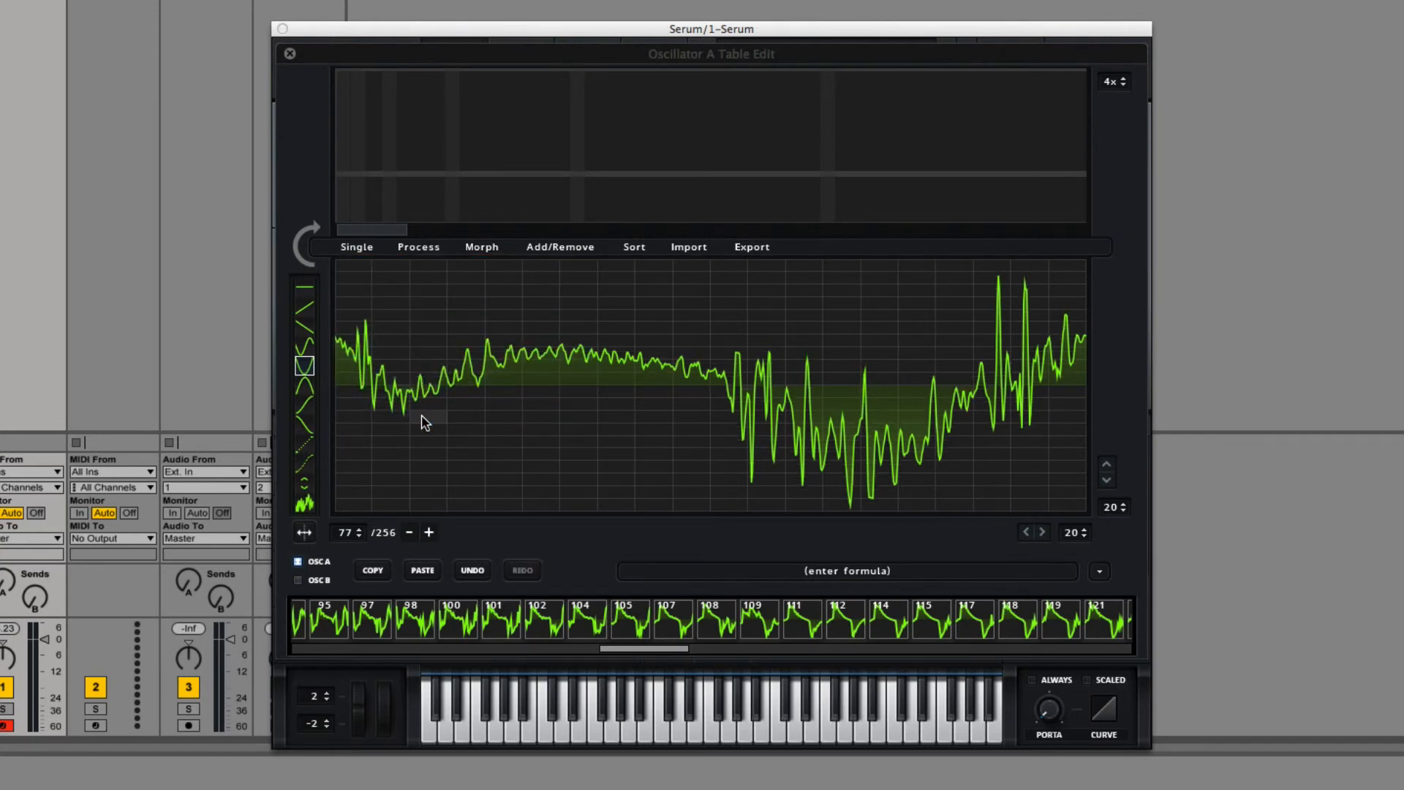
click(364, 247)
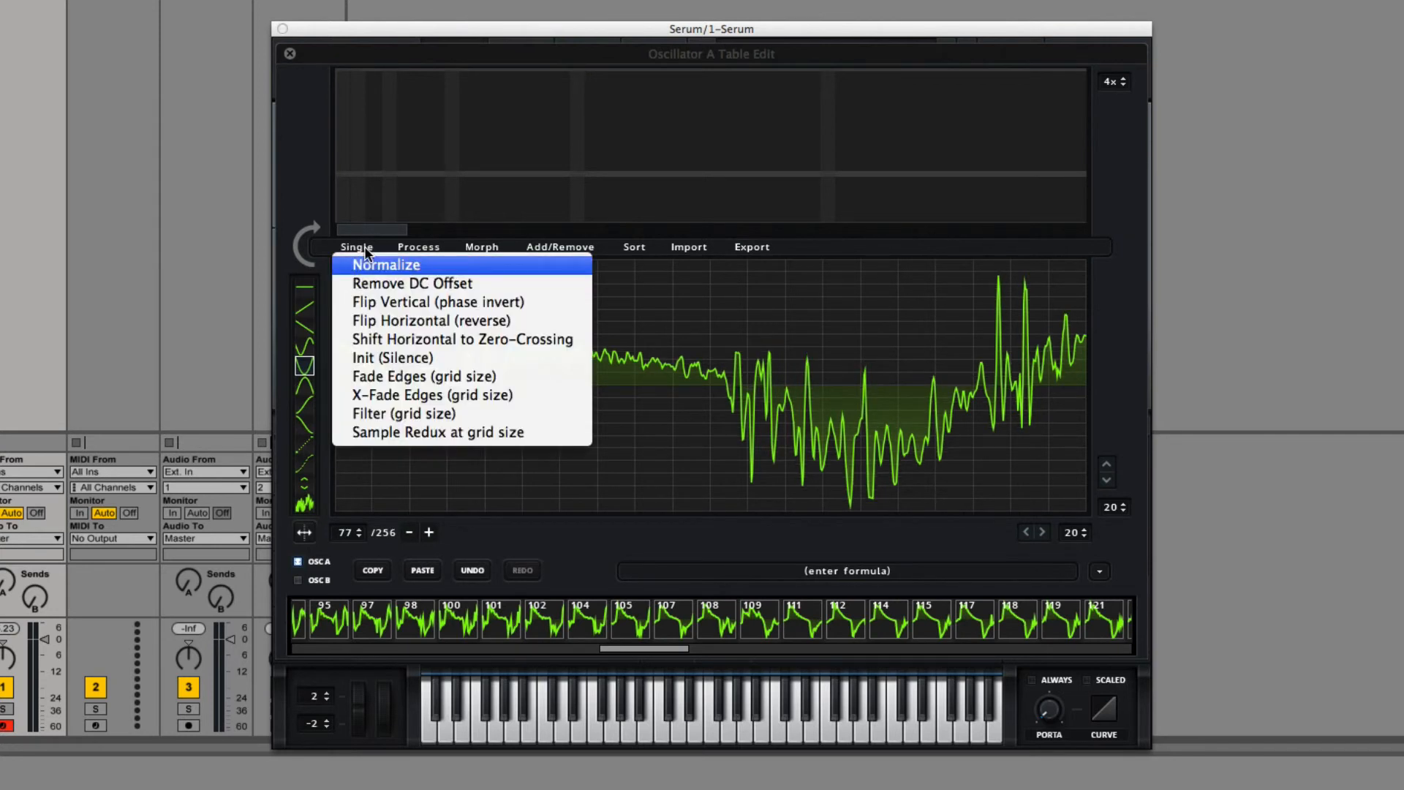
click(383, 414)
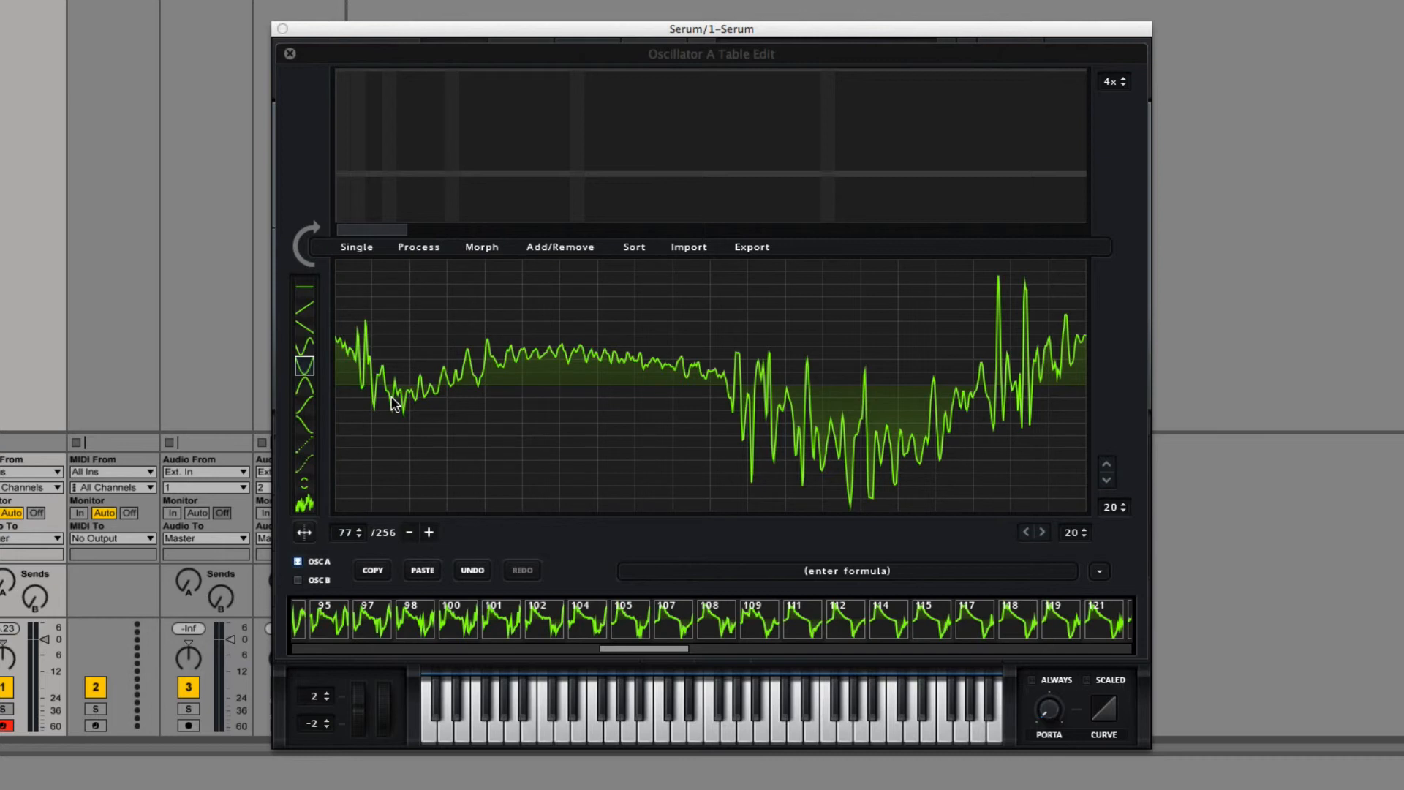
Step: Reduce the grid to 12 rows and 12 columns and apply the grid-size Filter to frame 77
click(1123, 511)
click(1123, 510)
click(1122, 510)
click(1123, 511)
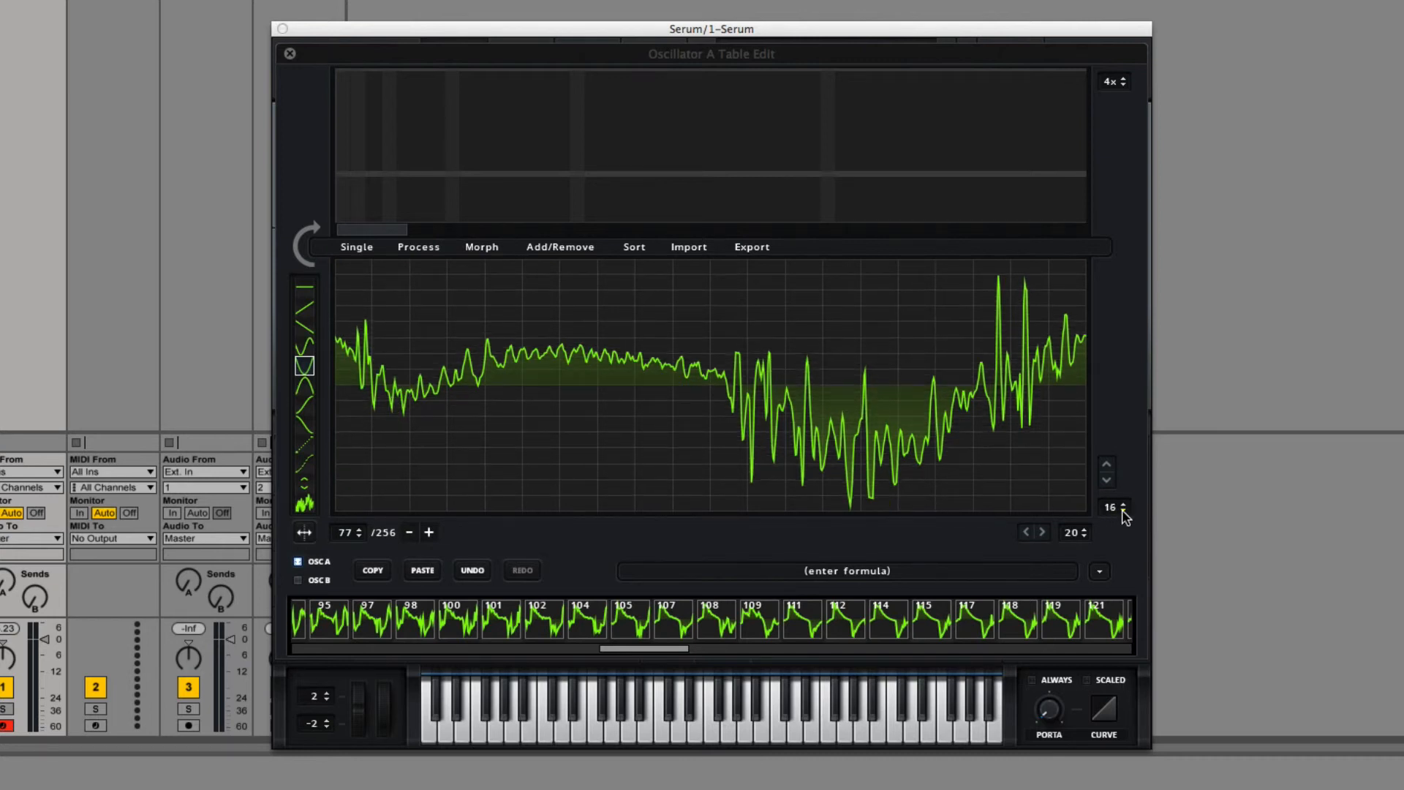
click(1123, 511)
click(1122, 511)
click(1123, 511)
click(1122, 510)
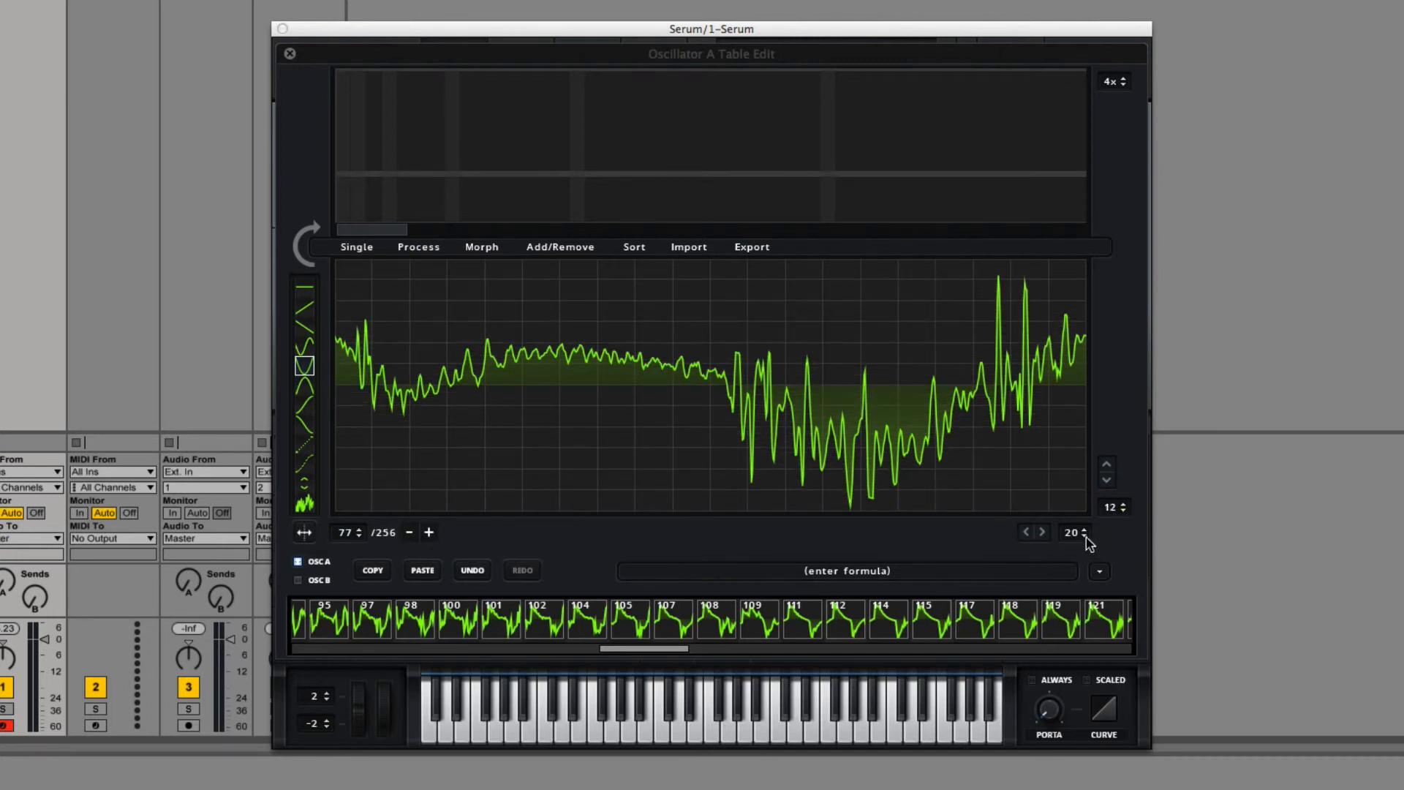
click(1085, 536)
click(1084, 536)
click(1085, 536)
click(1085, 536)
click(1084, 537)
click(1085, 536)
click(1085, 536)
click(1085, 537)
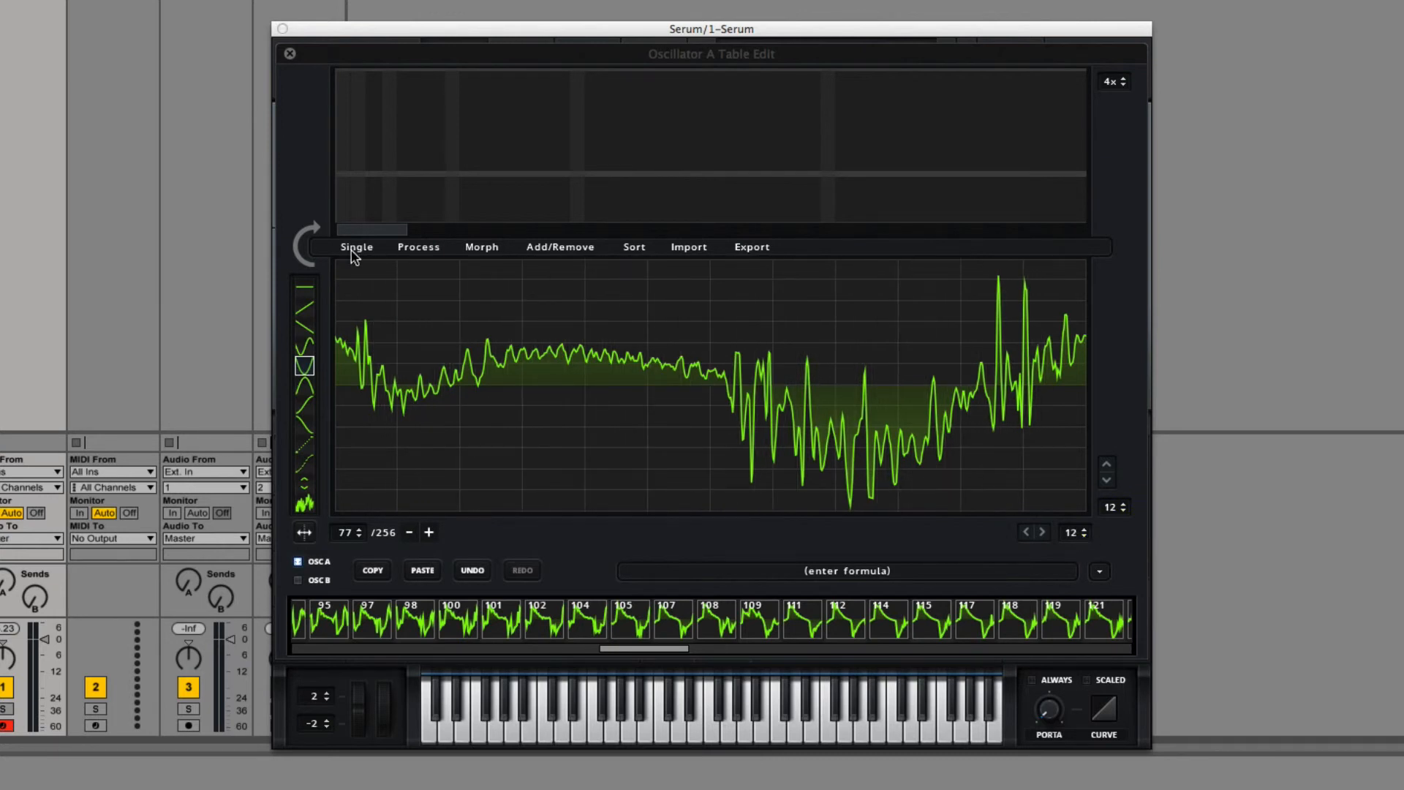
click(355, 248)
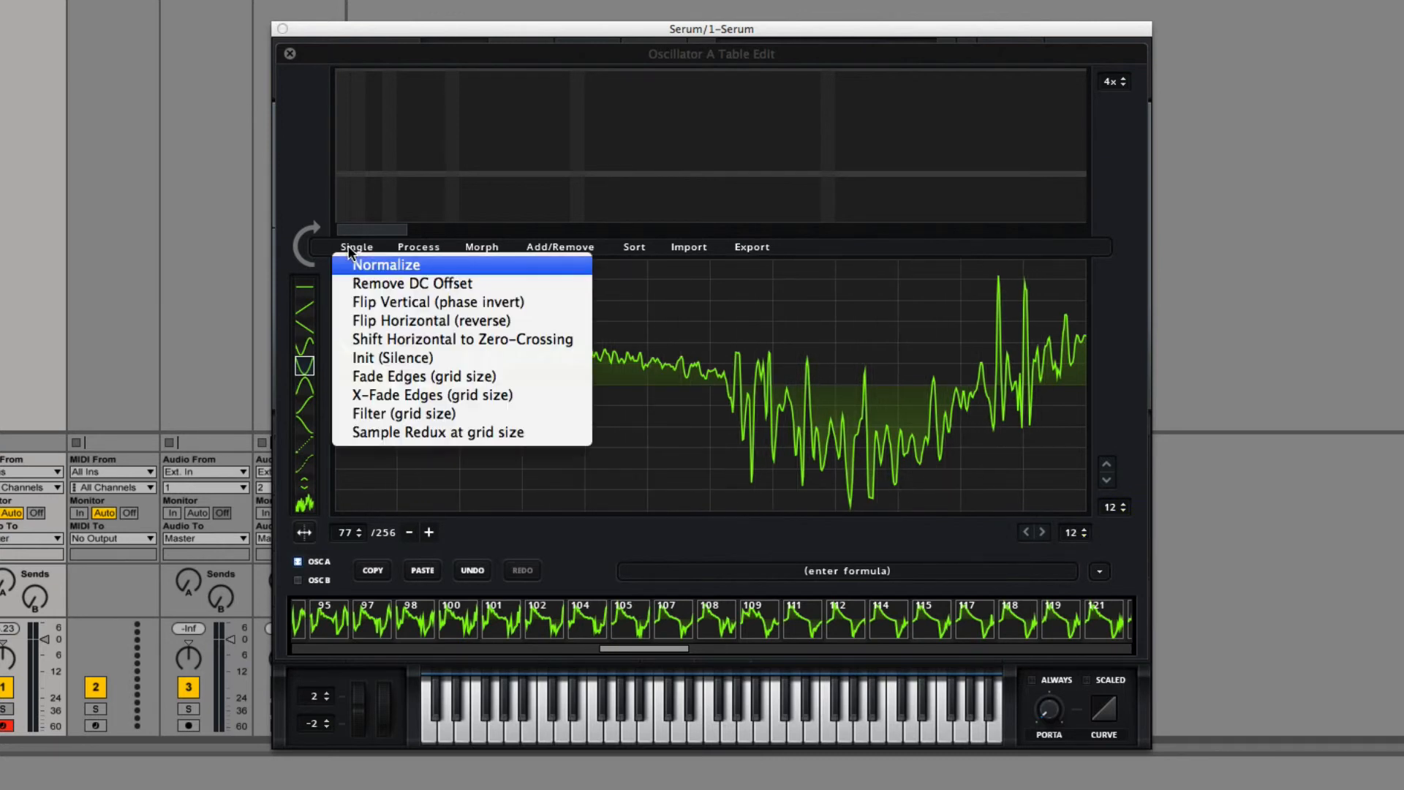
click(399, 414)
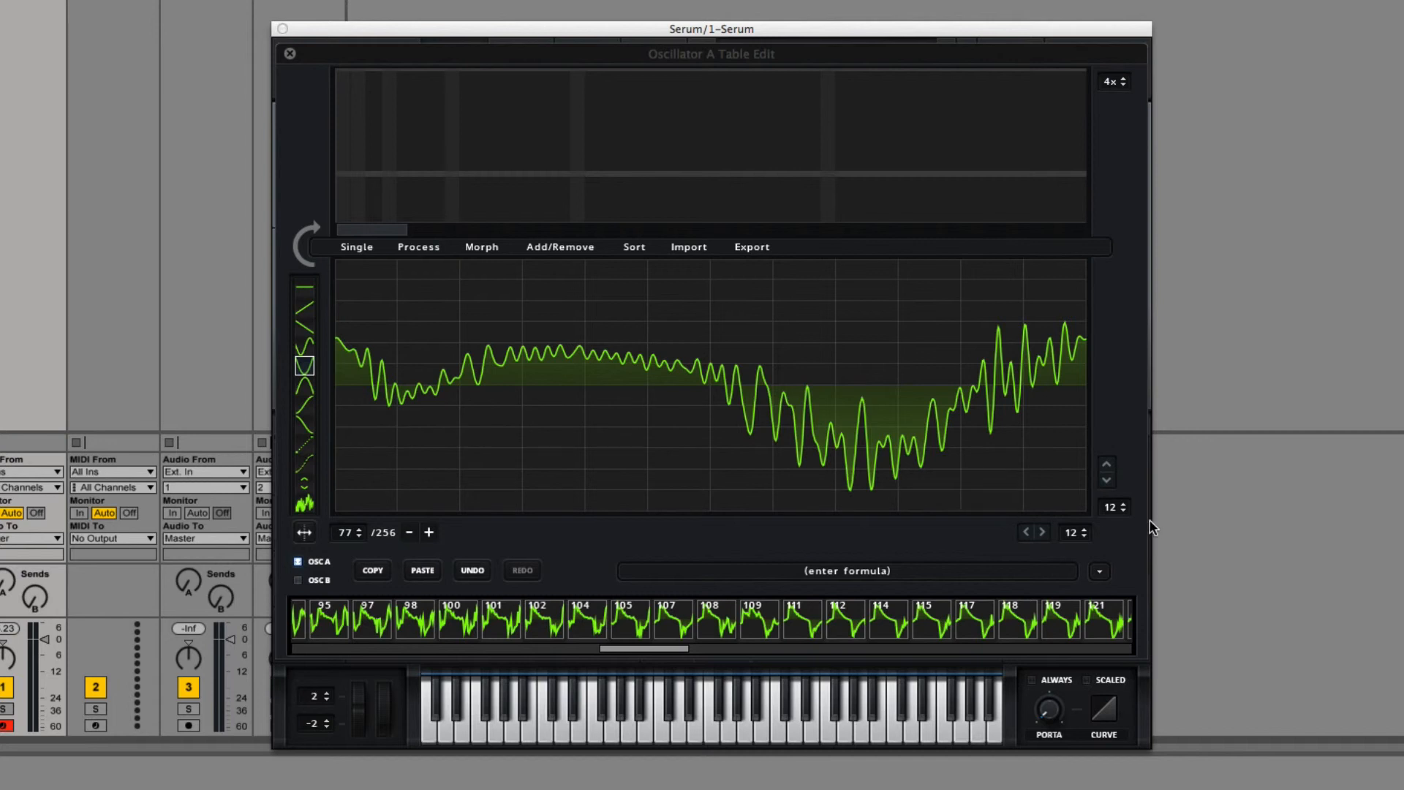
Step: Reduce the grid to 10 rows and 10 columns and filter frame 77 again
click(1086, 537)
click(1086, 537)
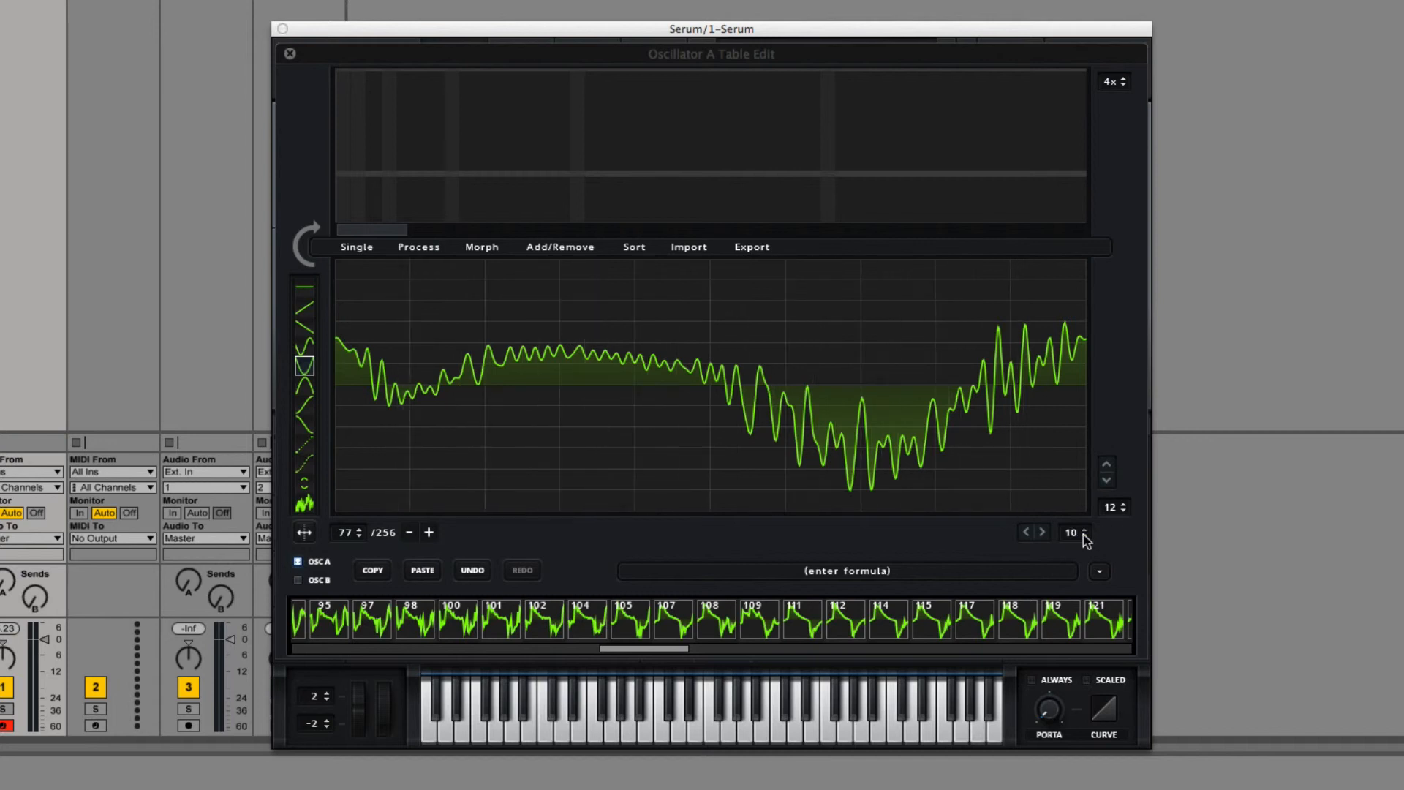
click(1123, 510)
click(1122, 511)
click(351, 245)
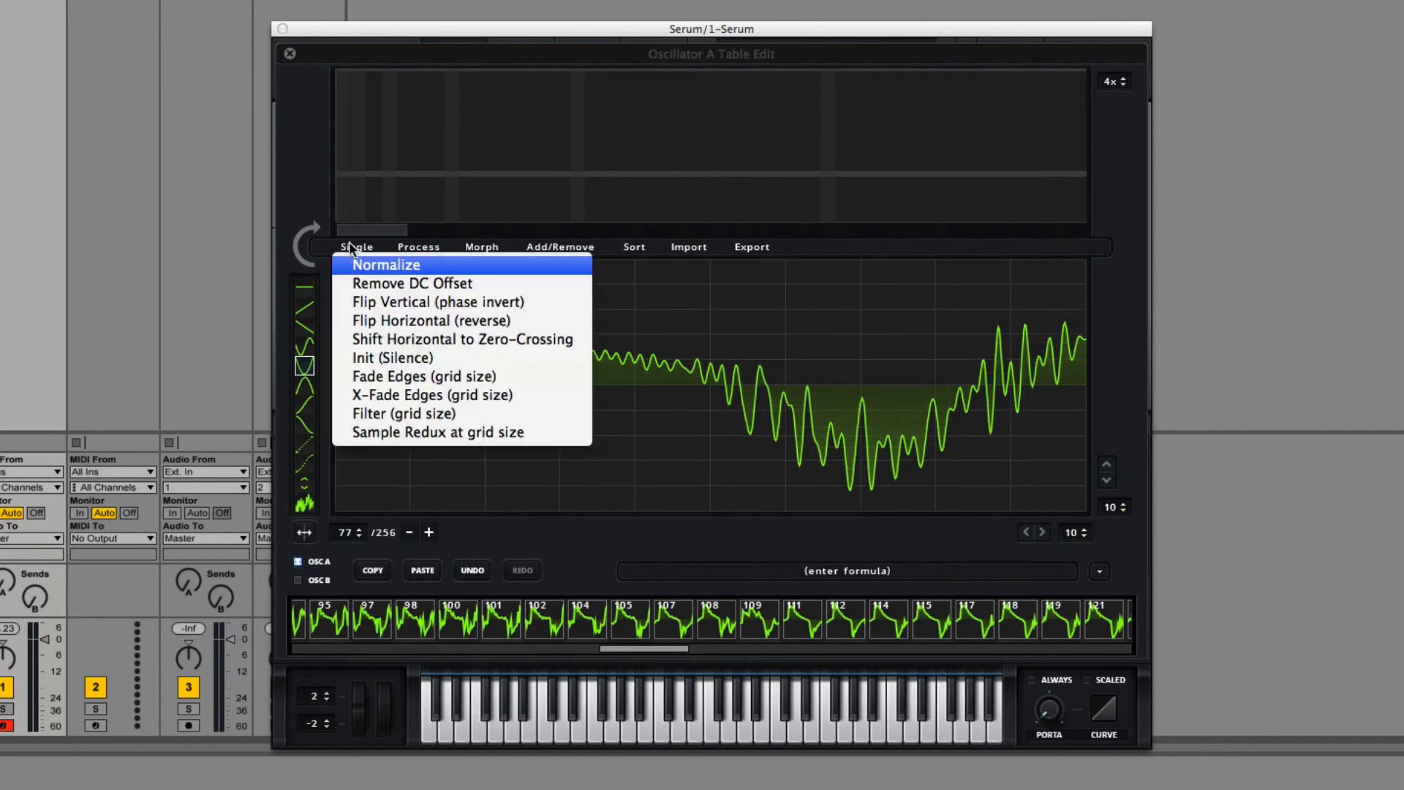
click(411, 420)
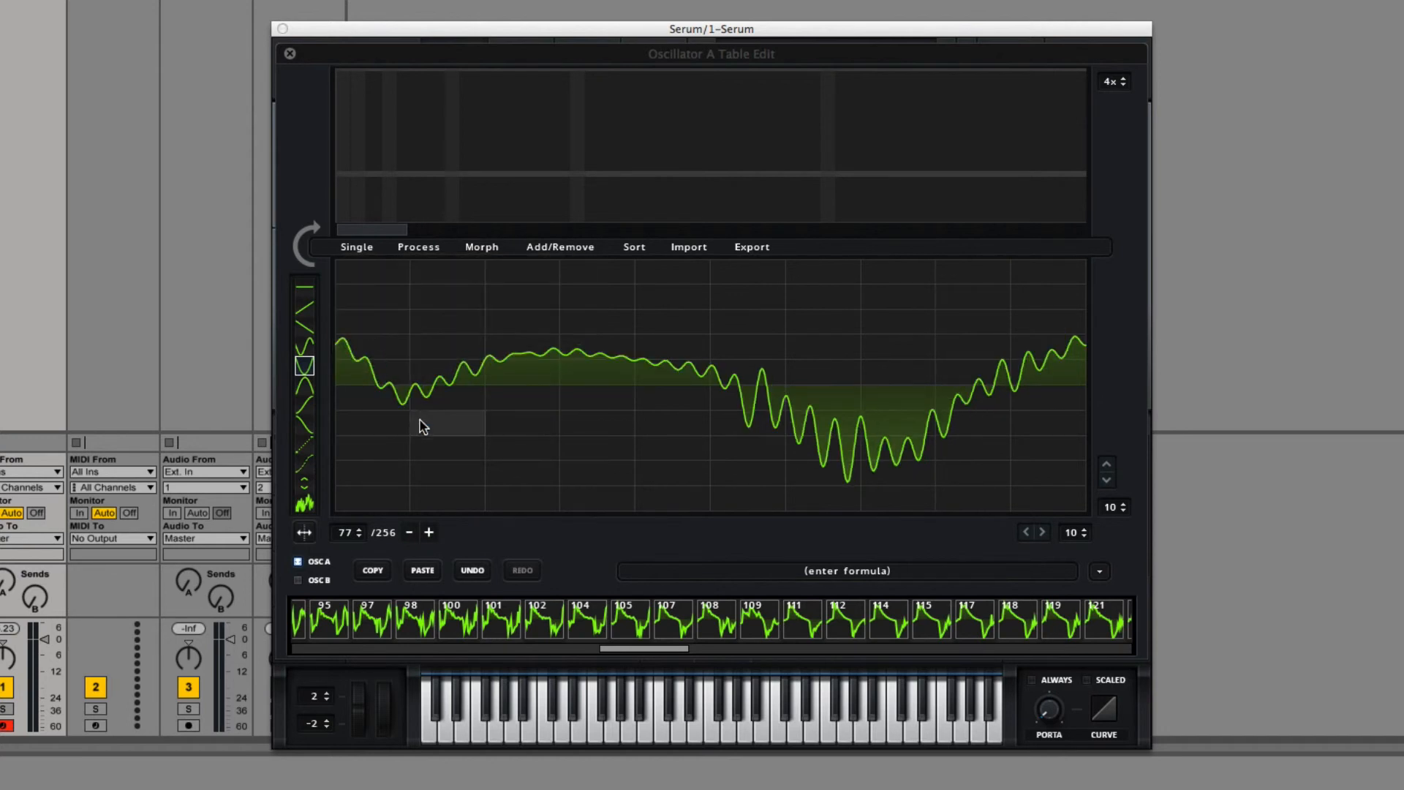
Step: Set the grid to 8 columns and apply Sample Redux at grid size to frame 77
click(1083, 536)
click(1084, 536)
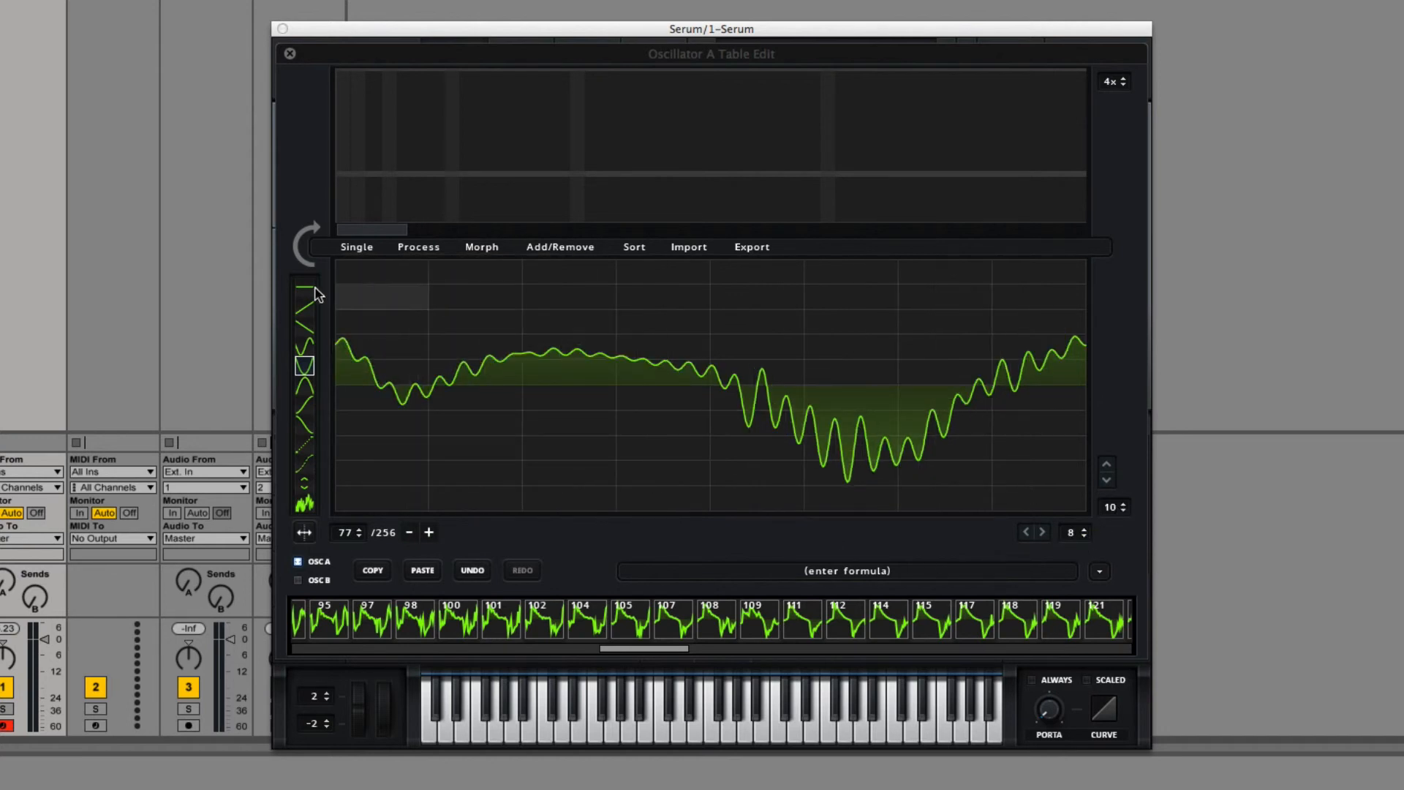
click(354, 249)
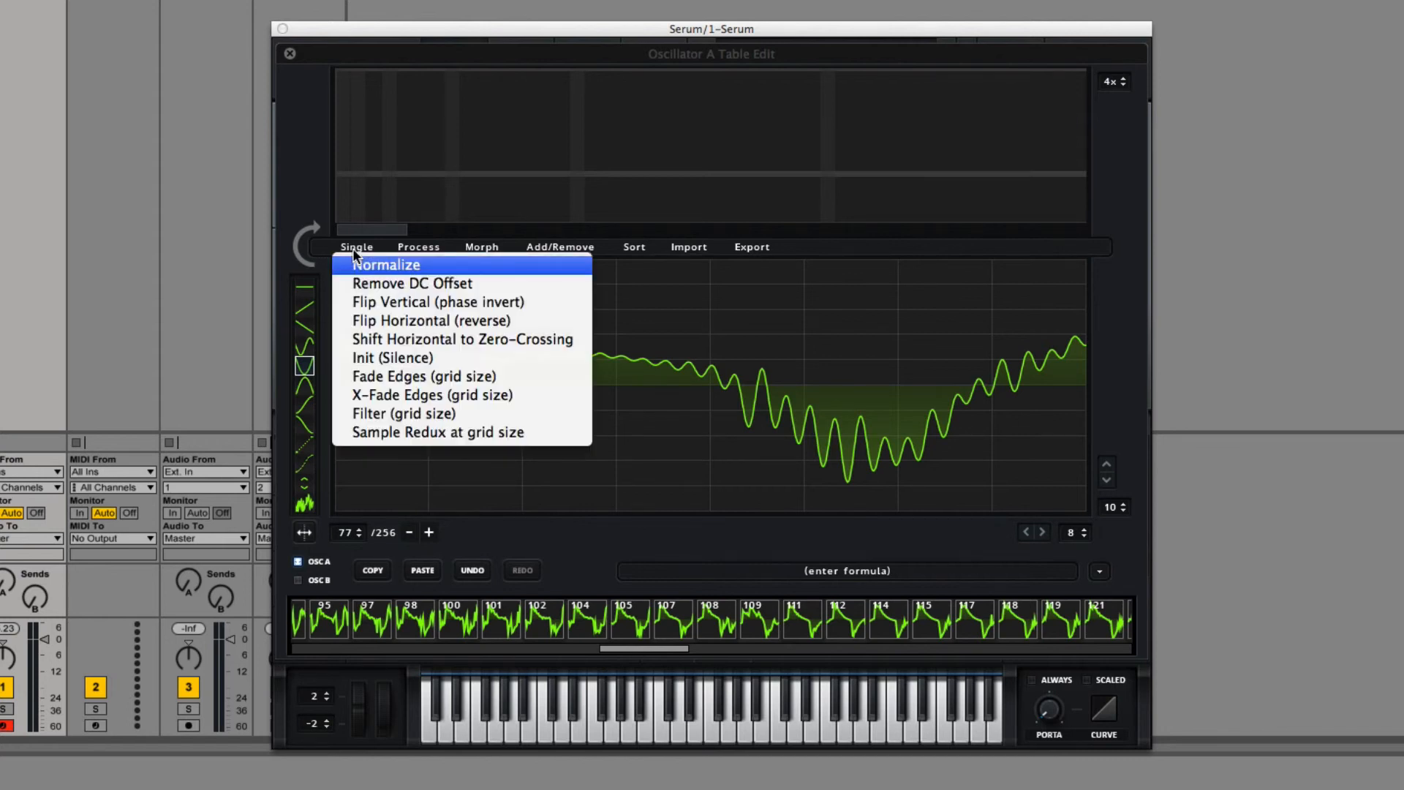
click(426, 433)
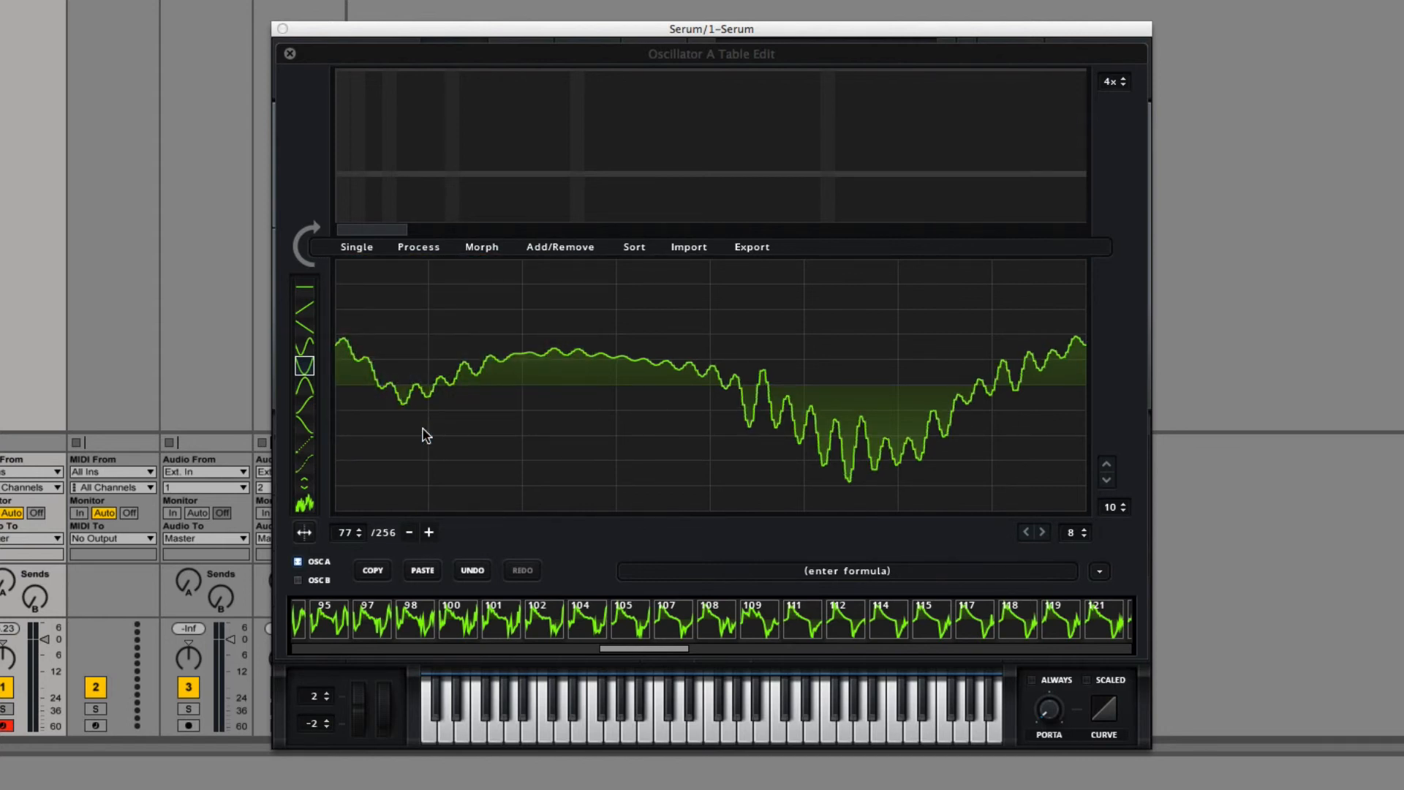
Step: Leave the wavetable editor and load the Basic Shapes wavetable from the Analog category into oscillator A
click(289, 54)
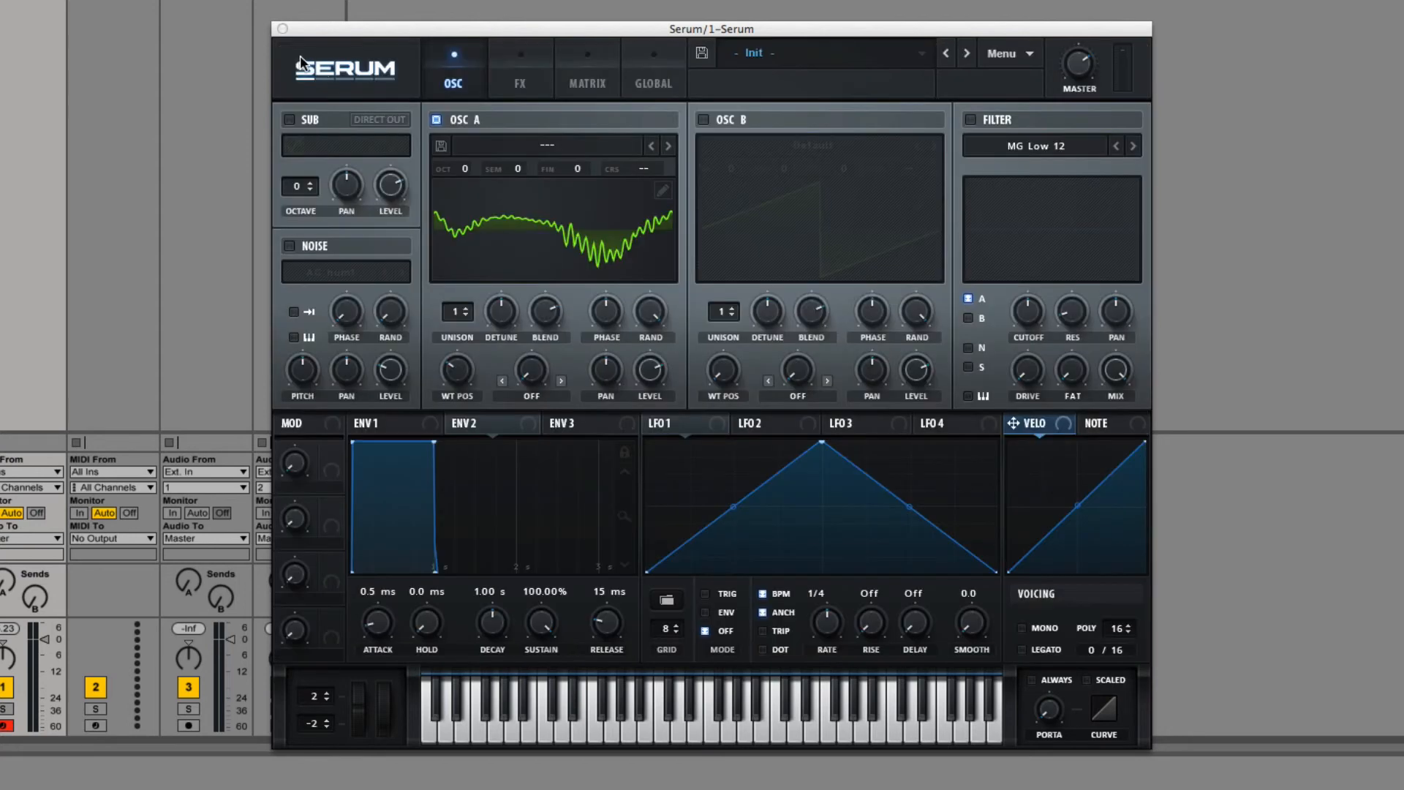
click(660, 192)
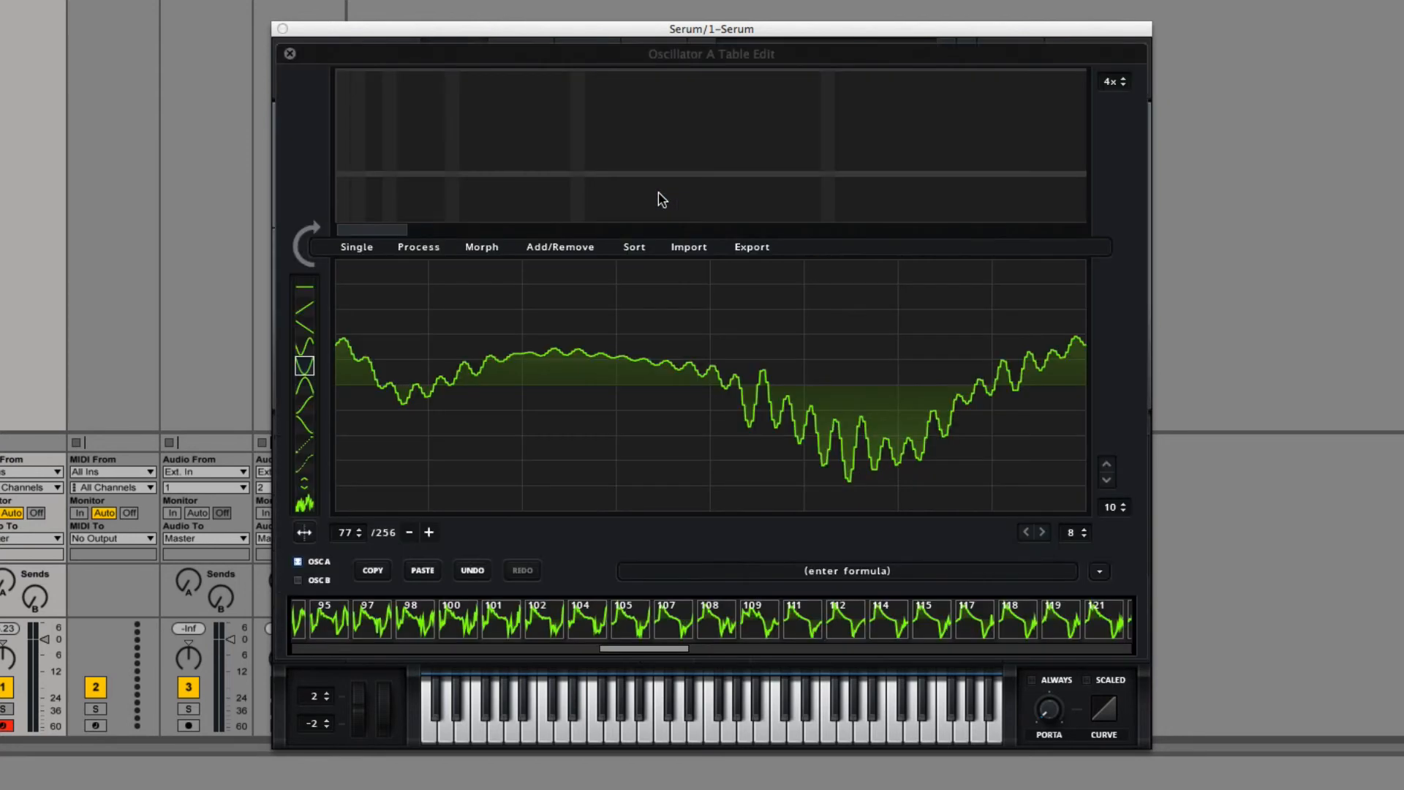
click(289, 53)
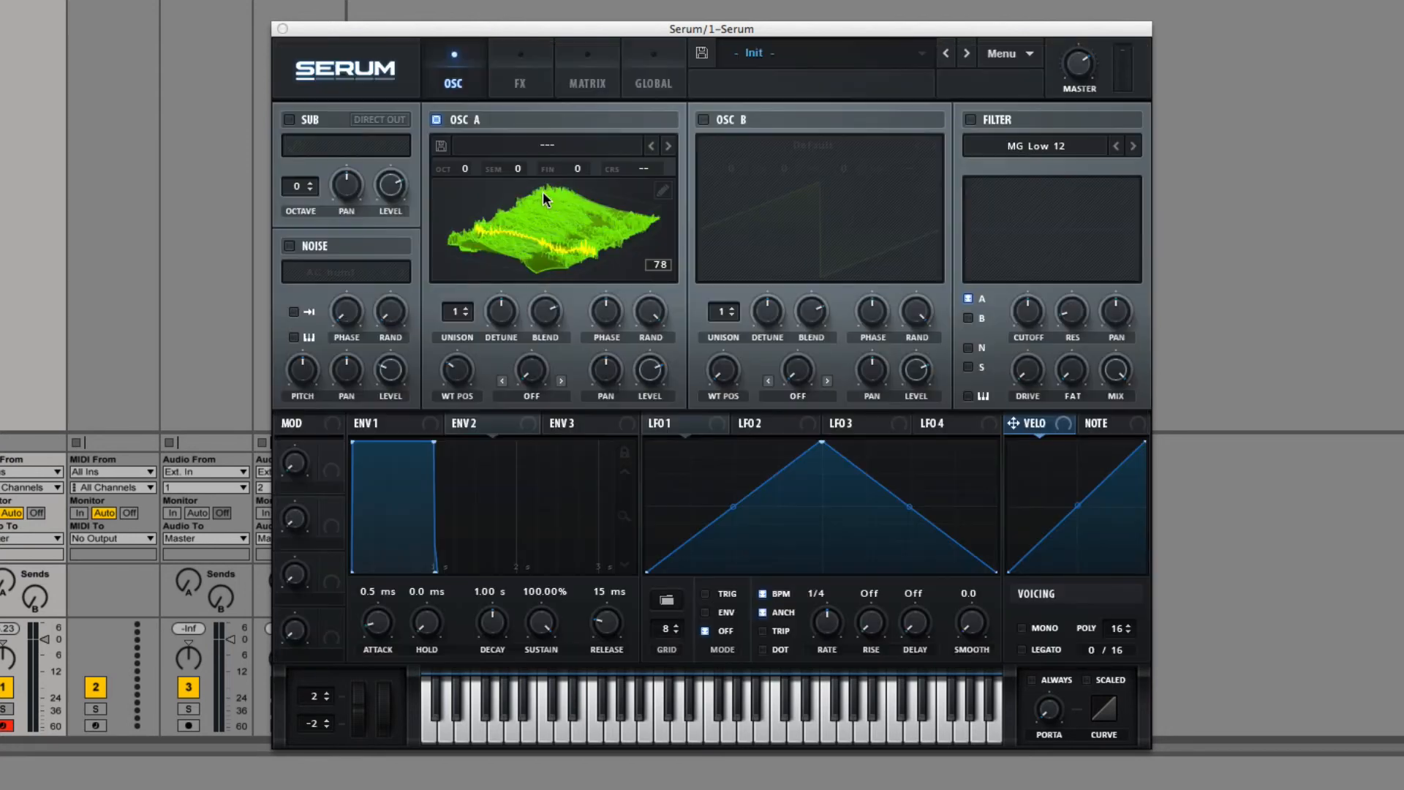
click(545, 150)
mouse_move(540, 163)
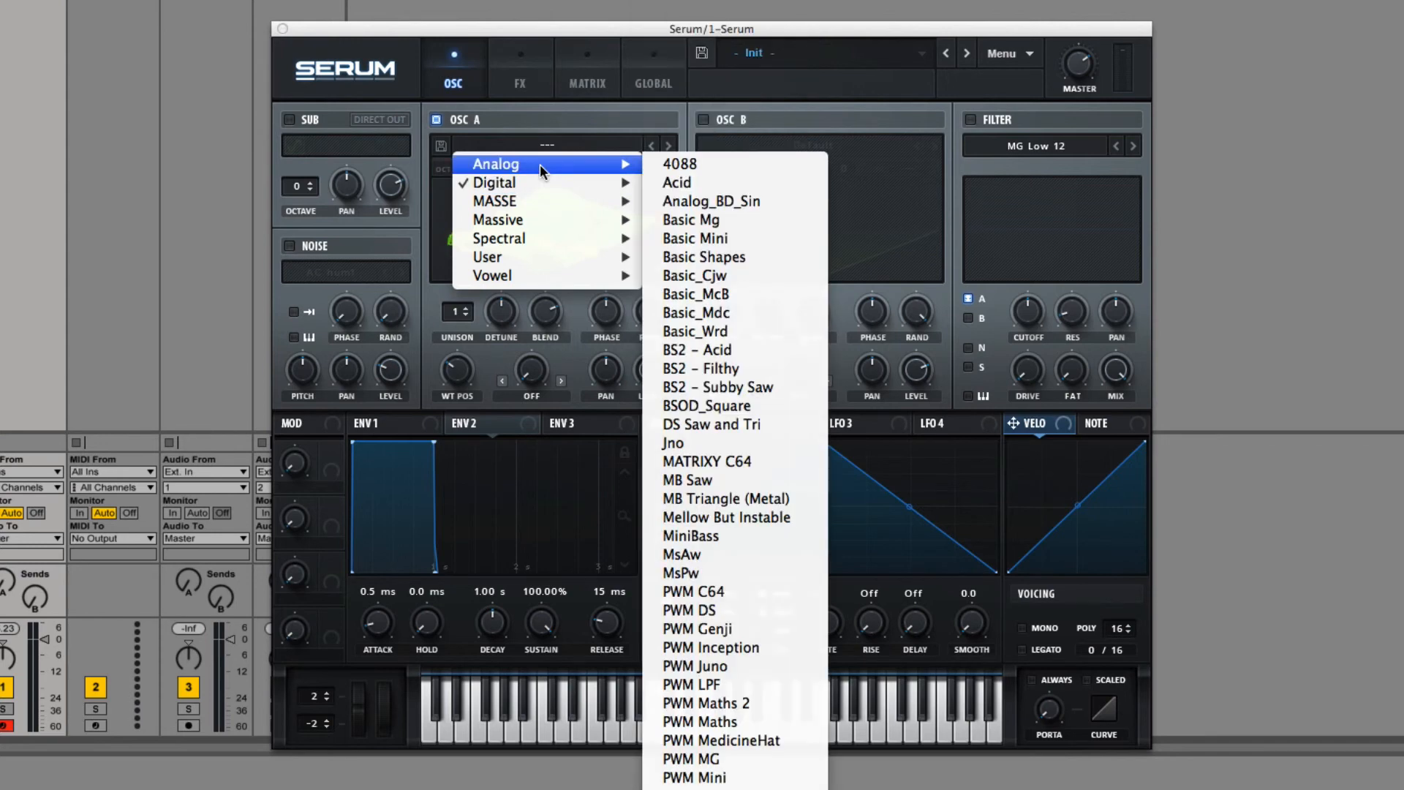
click(724, 258)
Step: Show oscillator A's waveform in 2D, move the wavetable position to frame 2, and open the table for editing
click(551, 212)
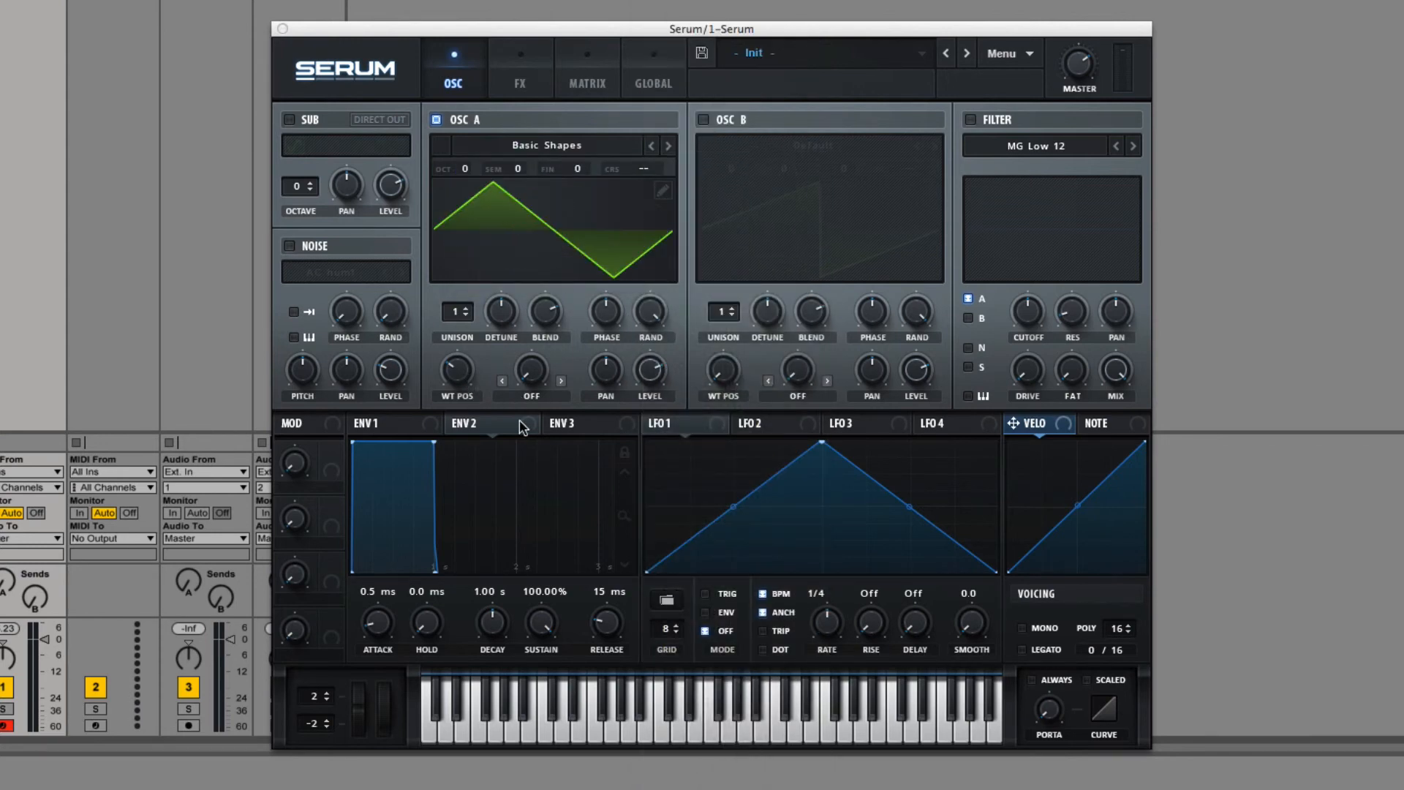
drag(460, 377, 461, 373)
click(664, 189)
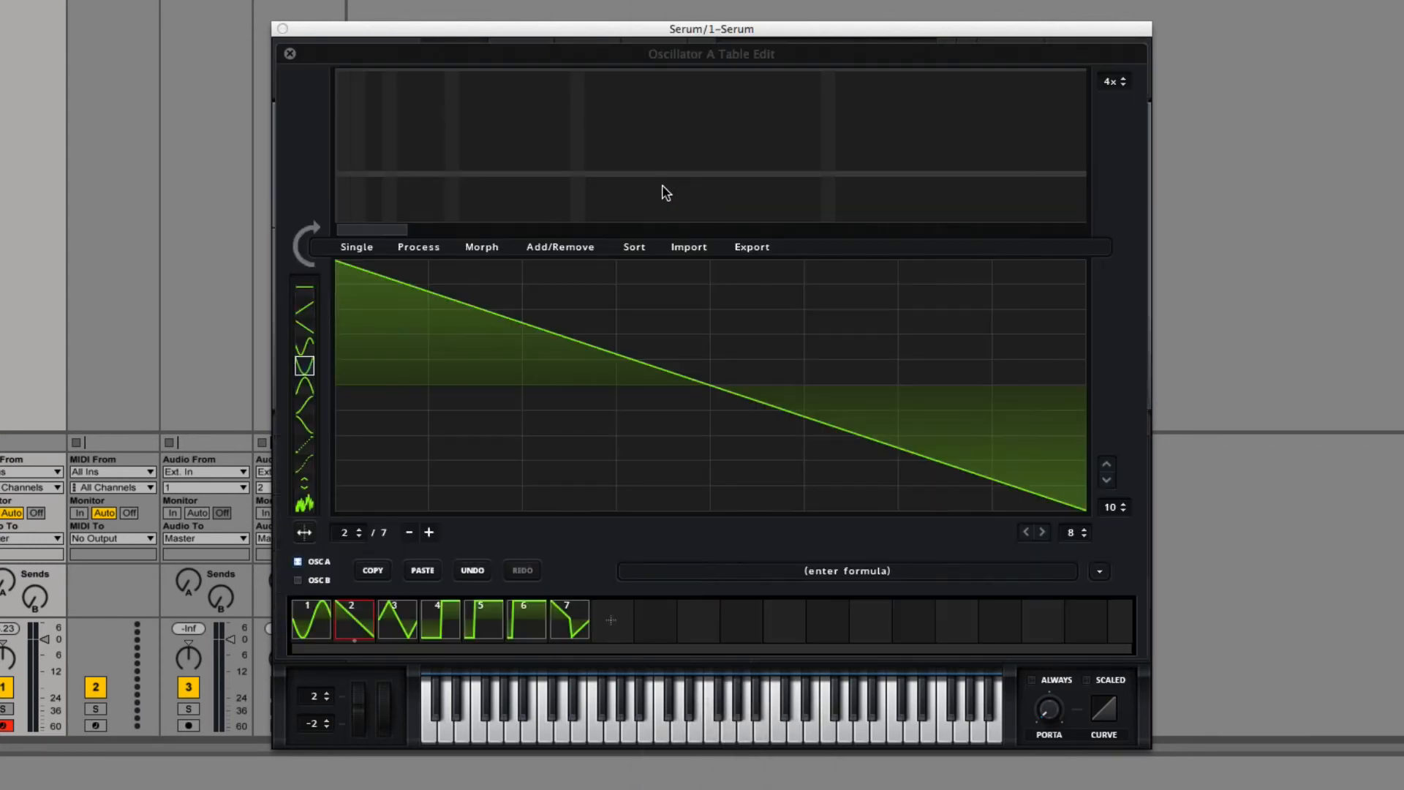
Step: Try Sample Redux at grid size on frame 2 with the current grid, and undo it
click(358, 247)
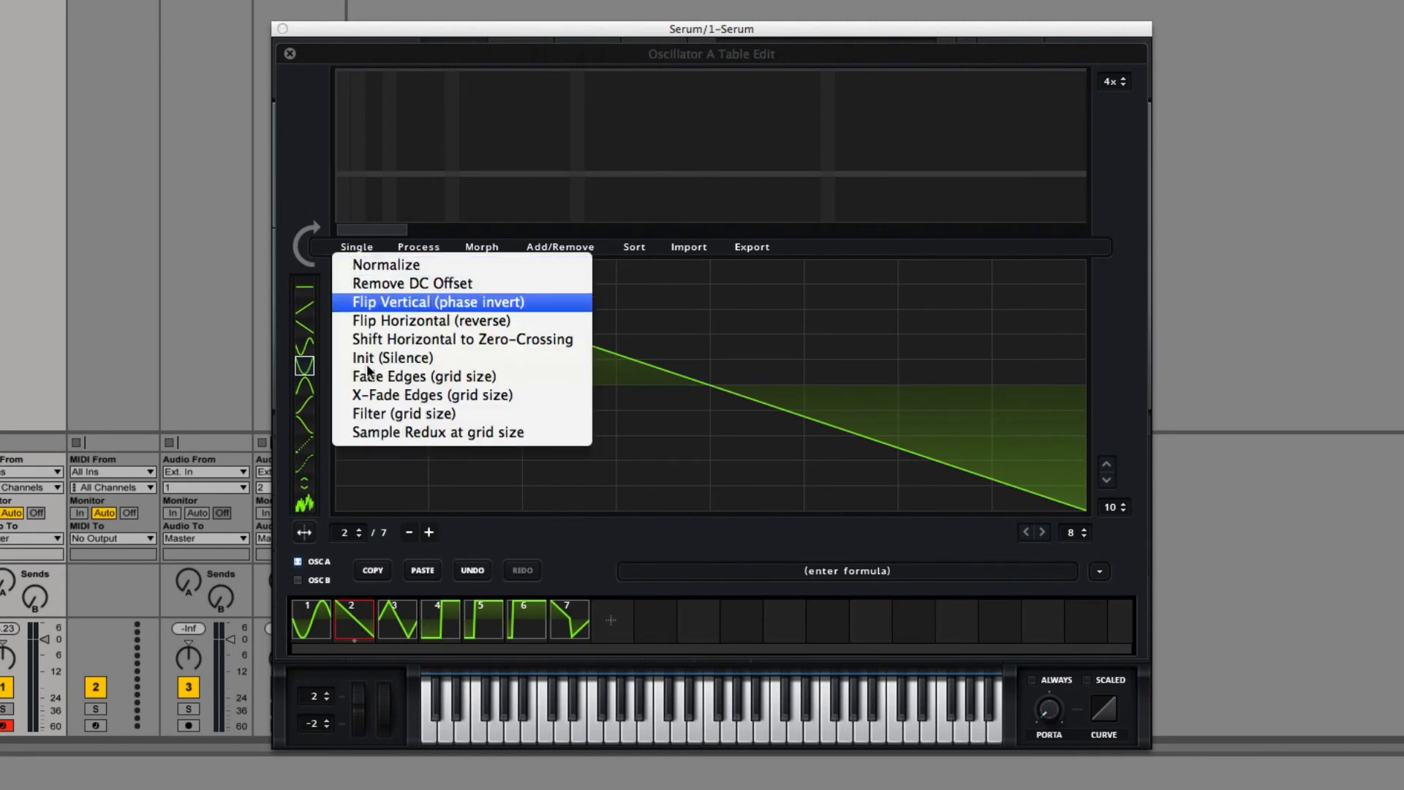
click(451, 439)
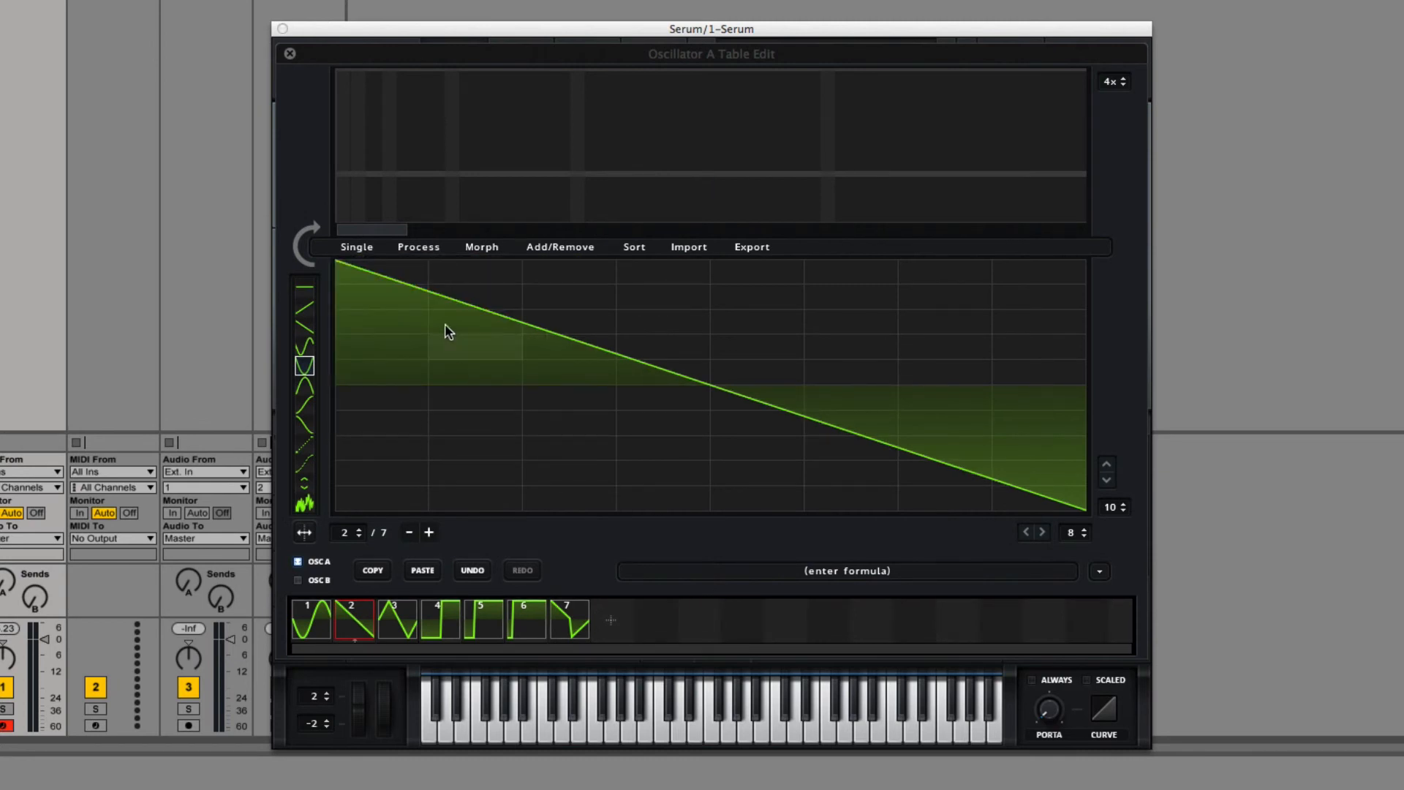
click(473, 570)
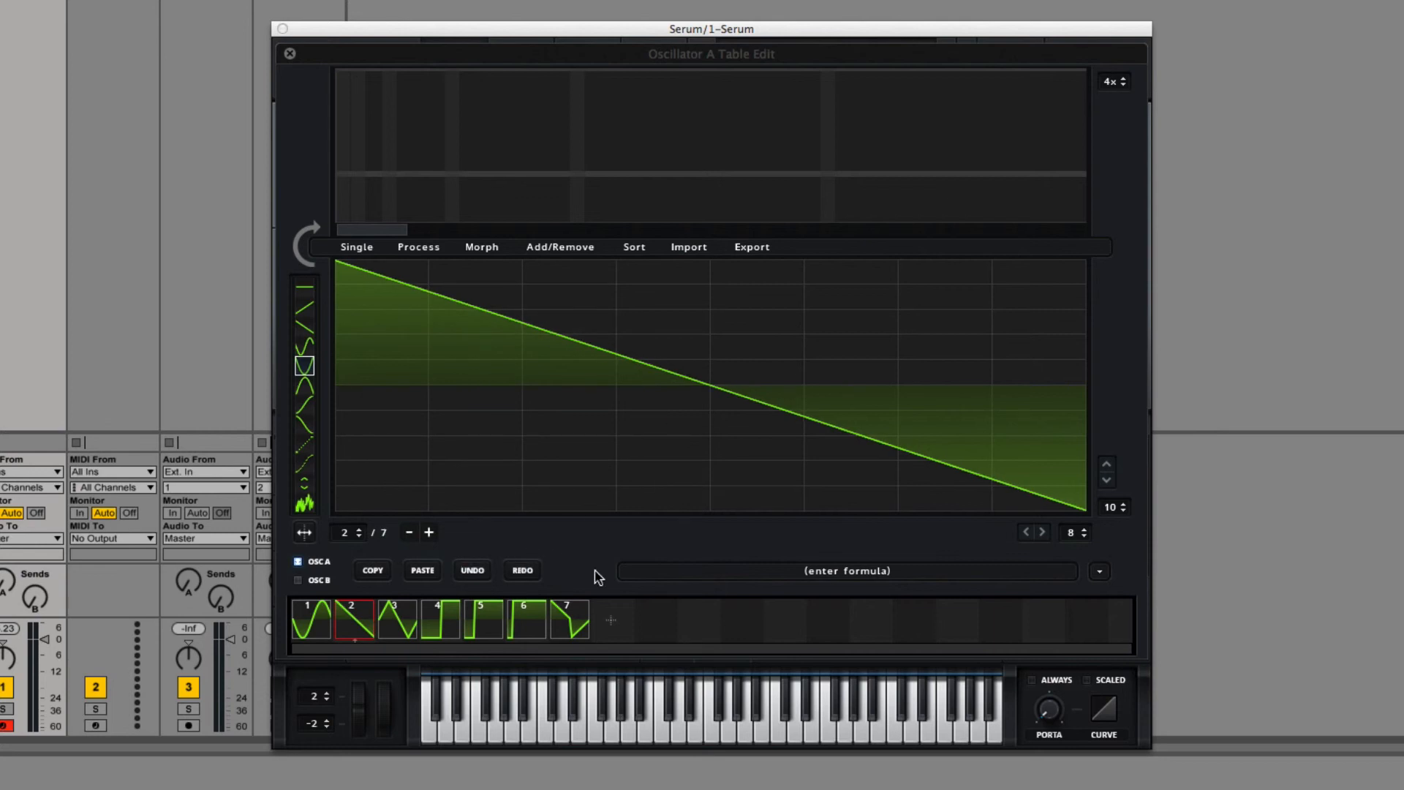
Step: Set the grid to 4 rows and 4 columns and apply Filter (grid size) to frame 2
click(1124, 502)
click(1124, 503)
click(1124, 503)
double_click(1123, 510)
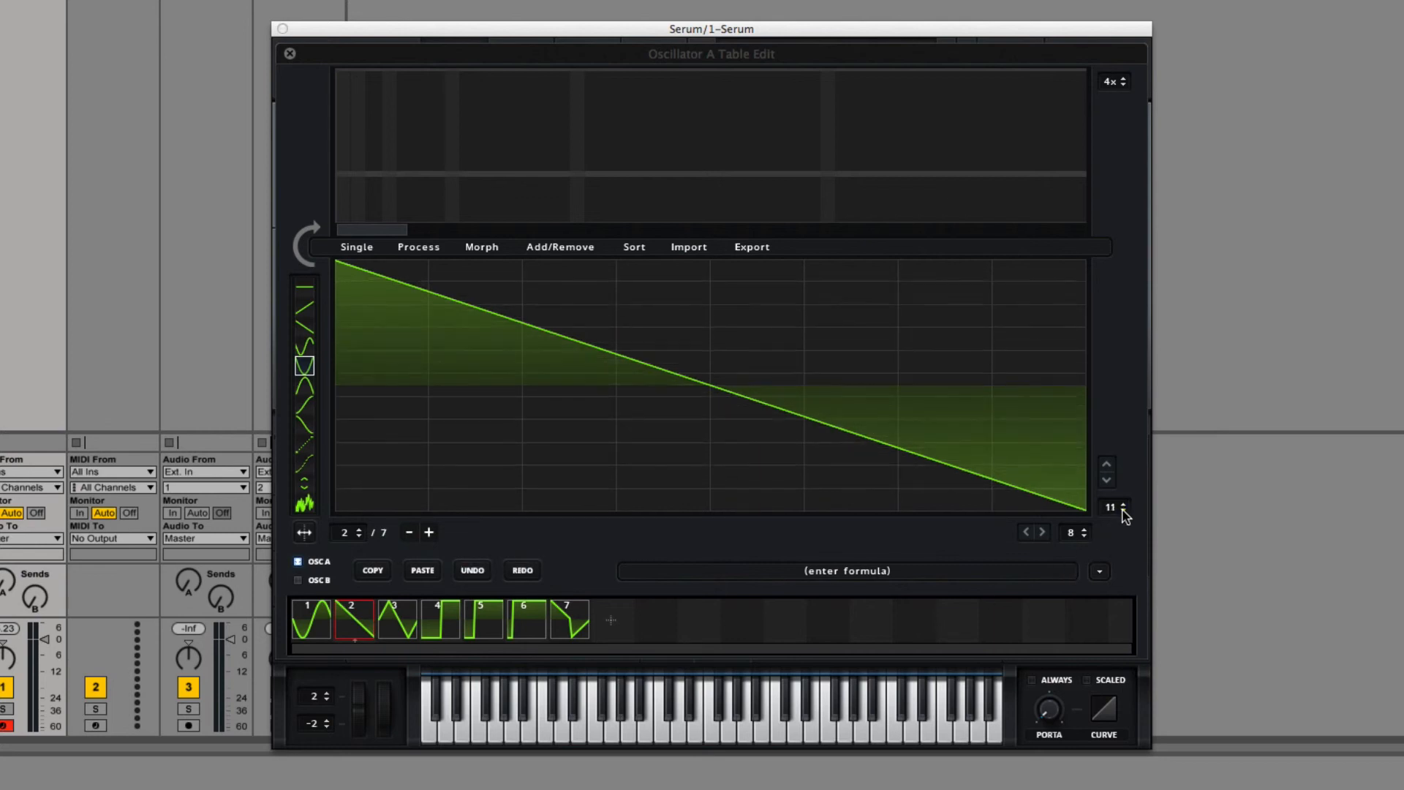
click(1123, 510)
click(1123, 511)
click(1123, 510)
click(1122, 510)
click(1085, 536)
click(1085, 536)
click(1085, 536)
click(1085, 536)
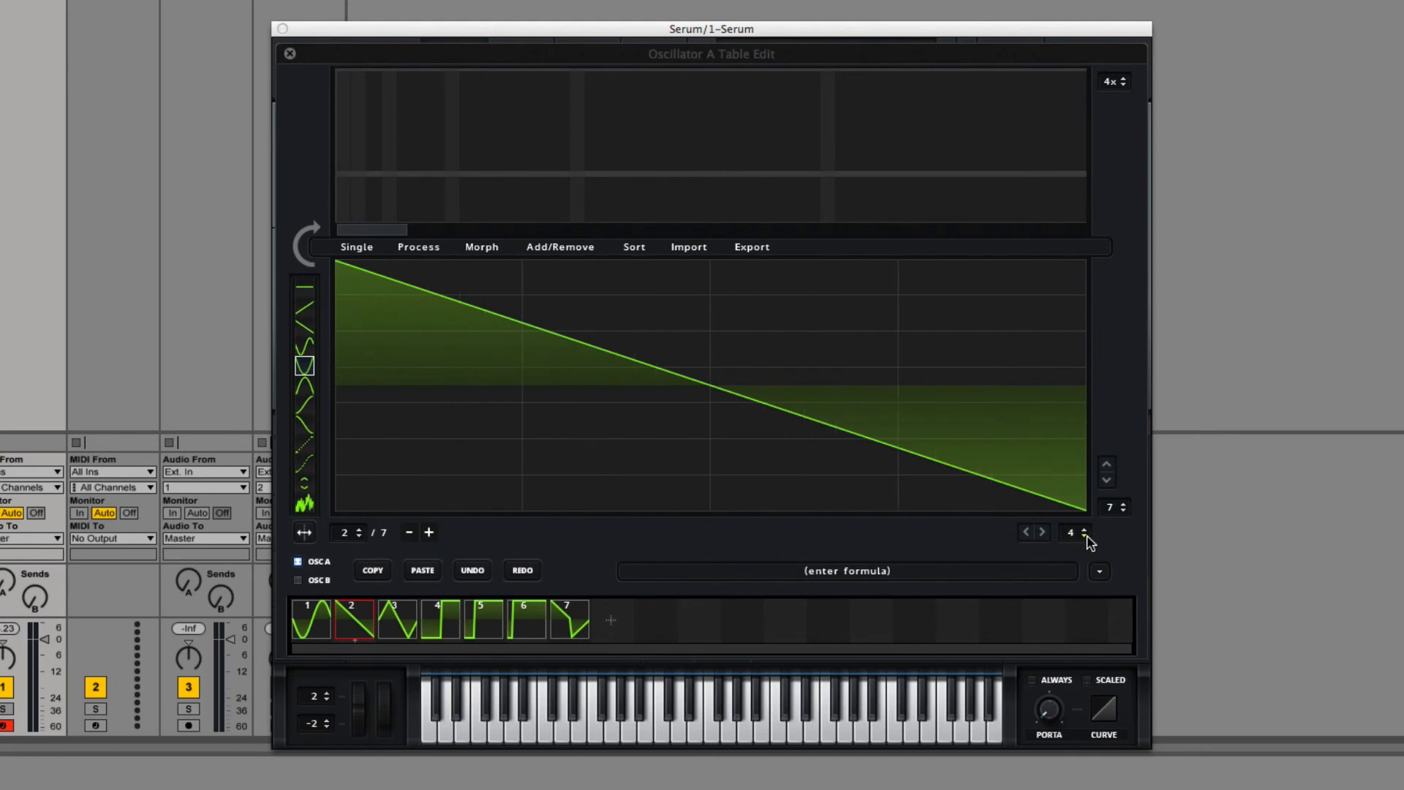
click(1124, 511)
click(1124, 511)
click(1123, 510)
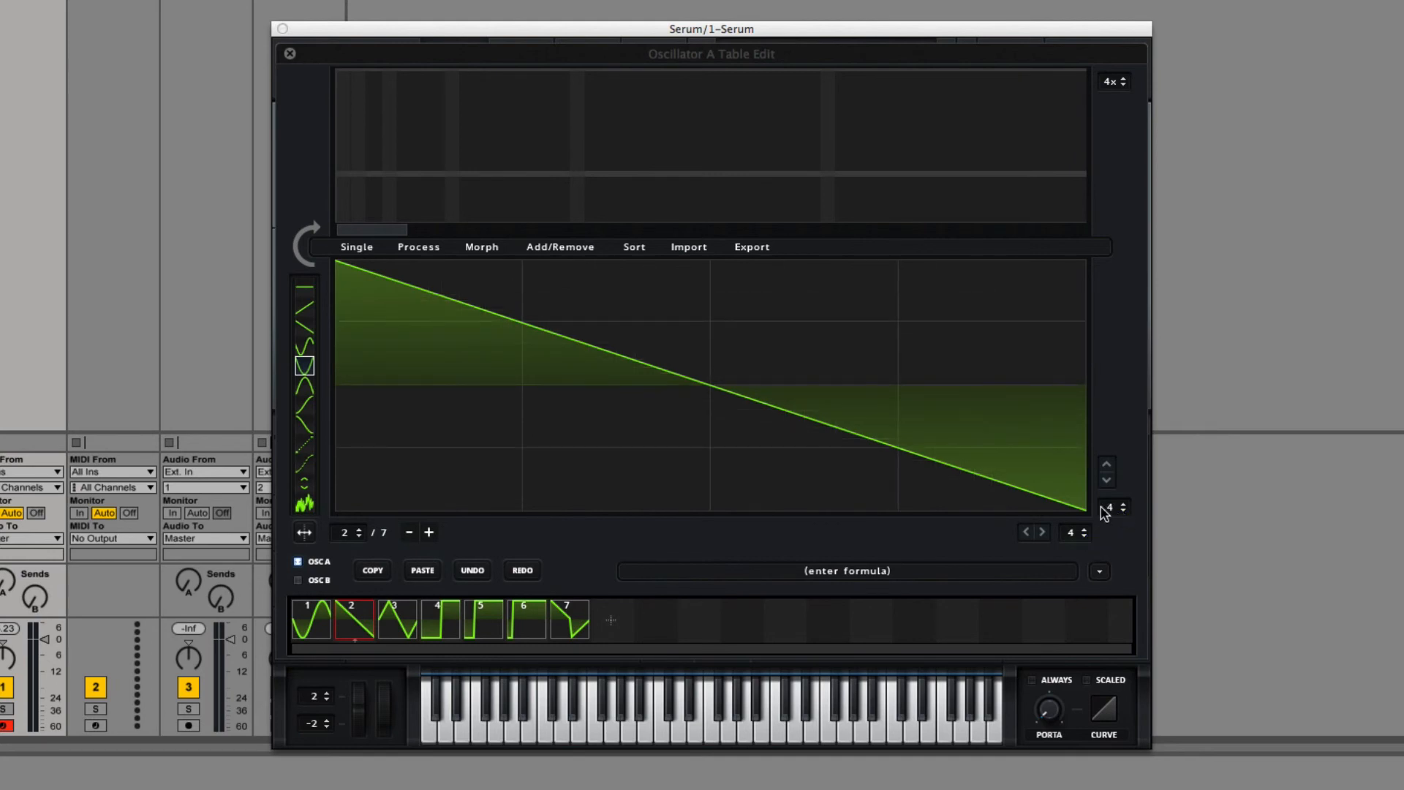
click(359, 249)
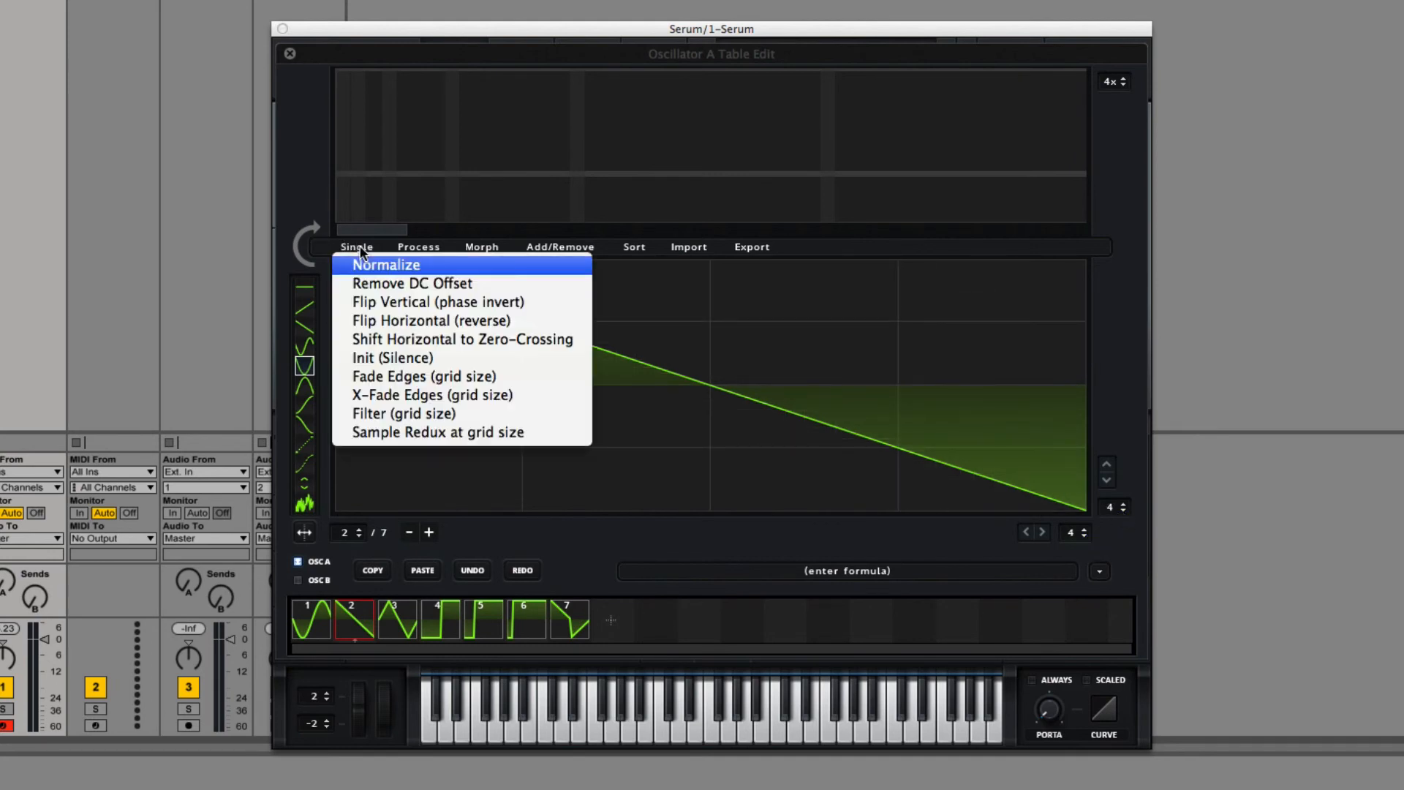
click(417, 414)
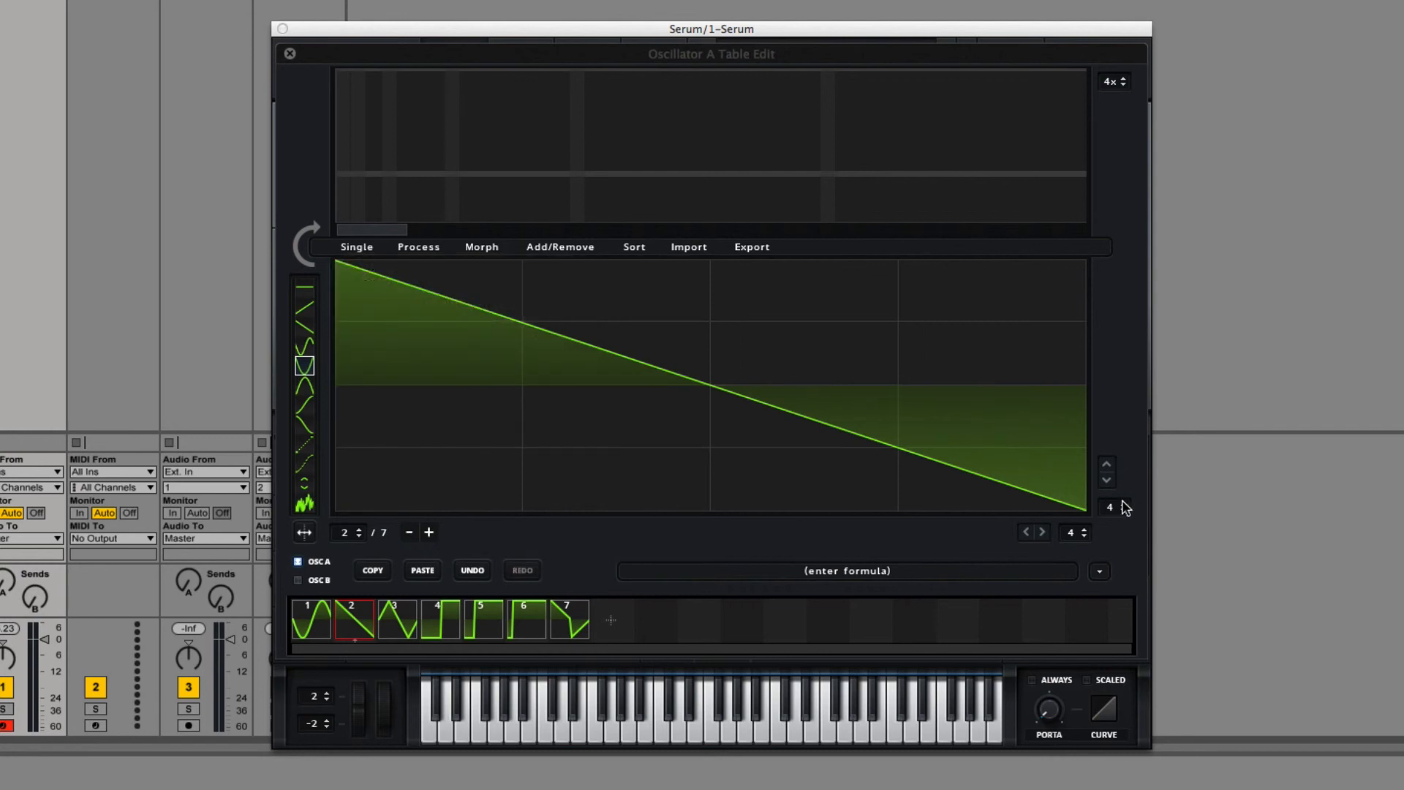
Step: Increase the grid to 20 rows and 20 columns and apply Sample Redux at grid size to frame 2
scroll(1125, 507, up, 14)
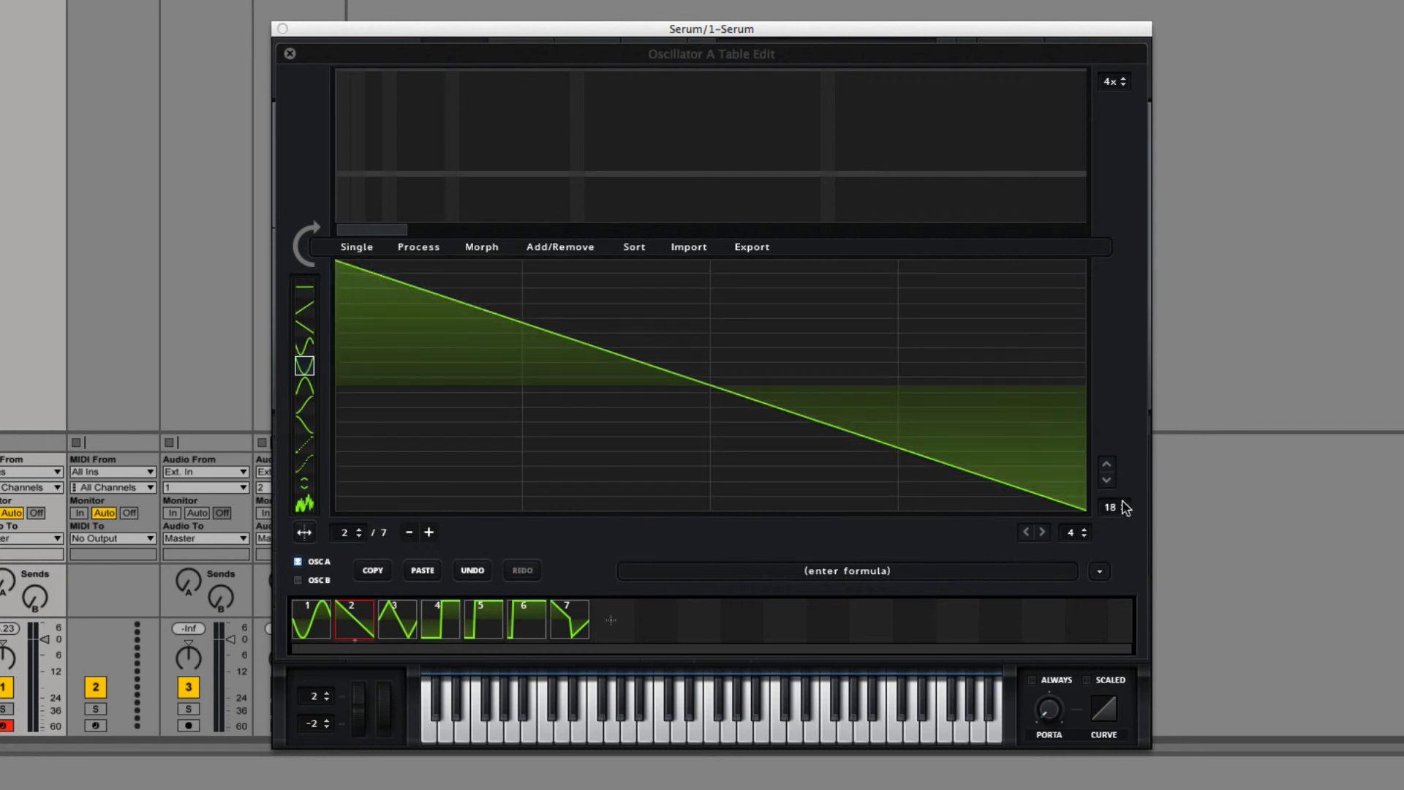
scroll(1124, 507, up, 2)
scroll(1088, 534, up, 13)
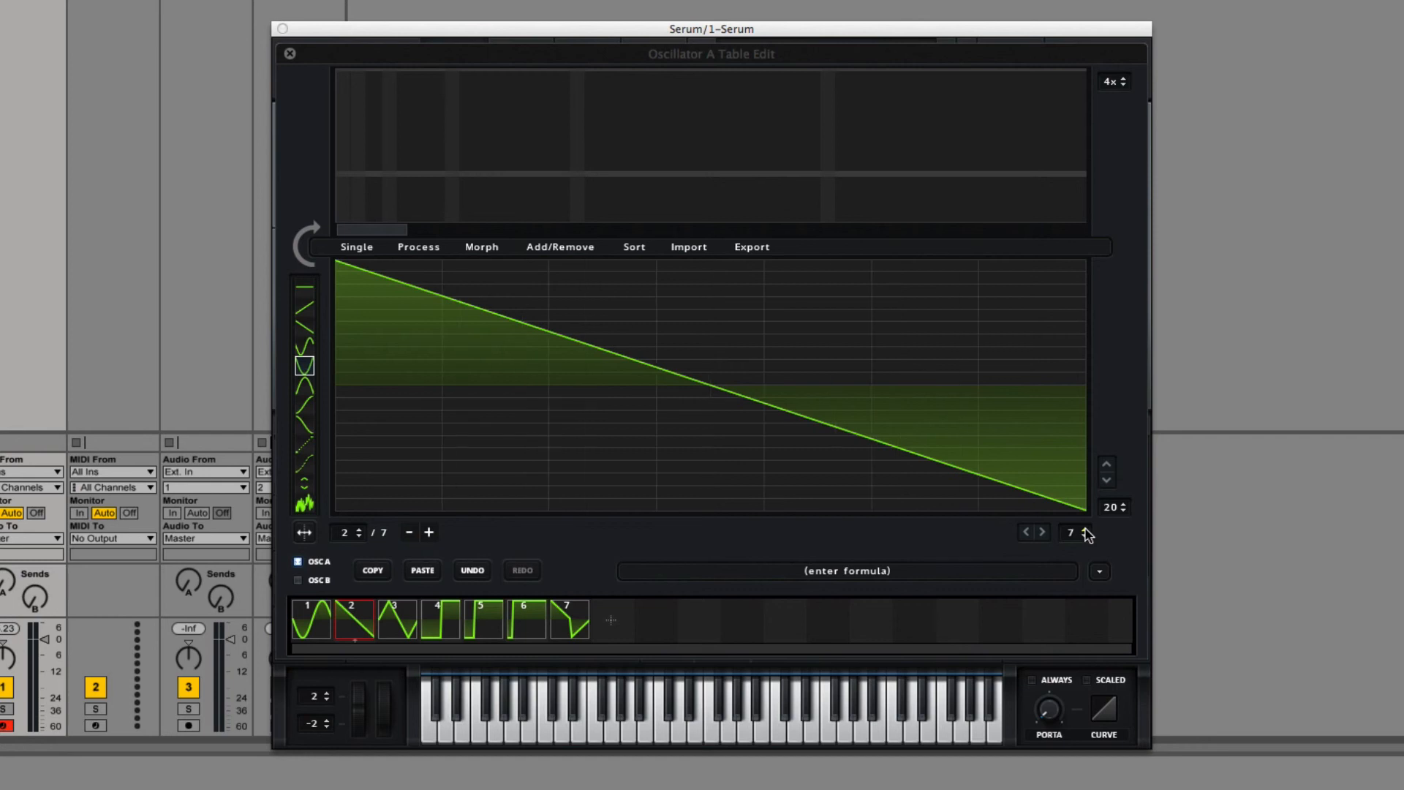
scroll(1087, 535, up, 3)
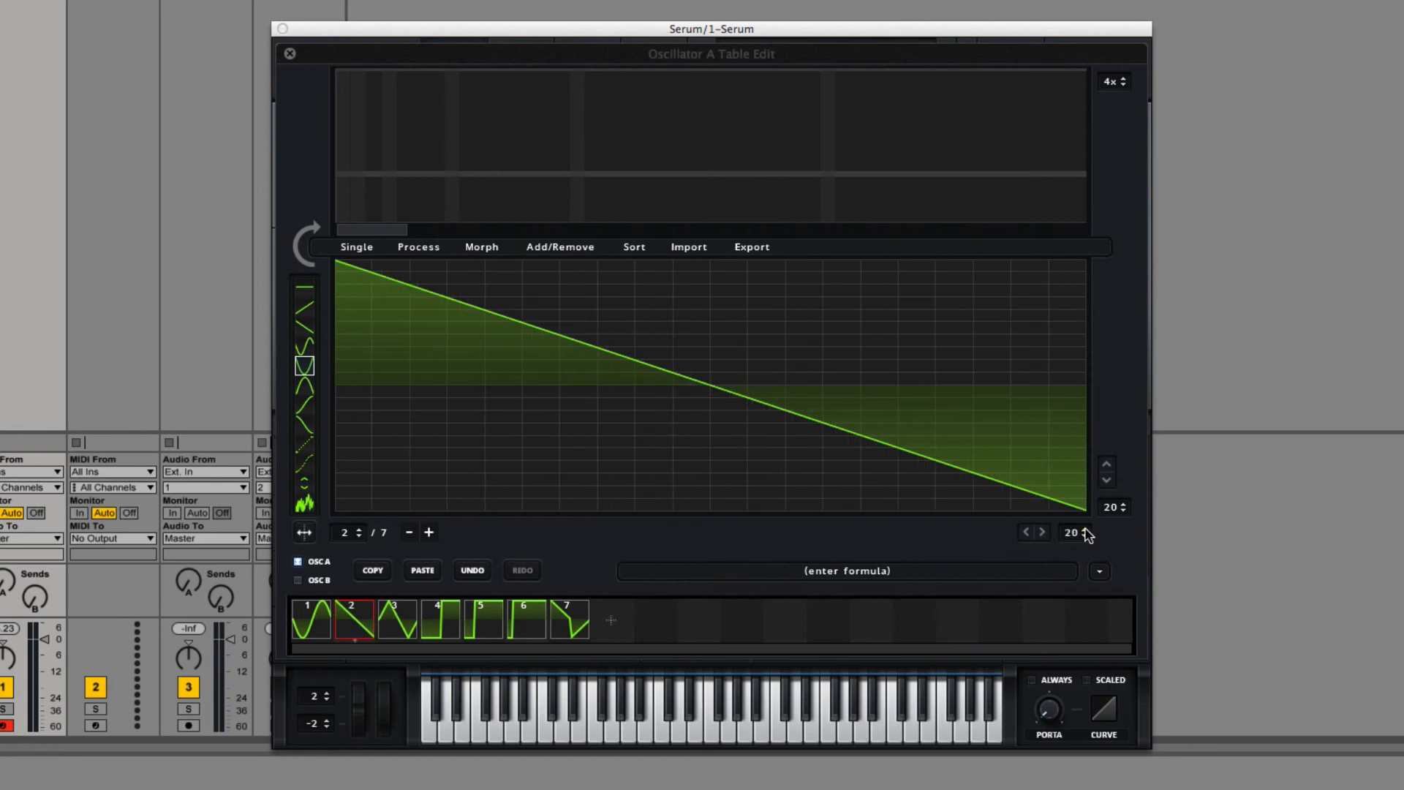
click(375, 249)
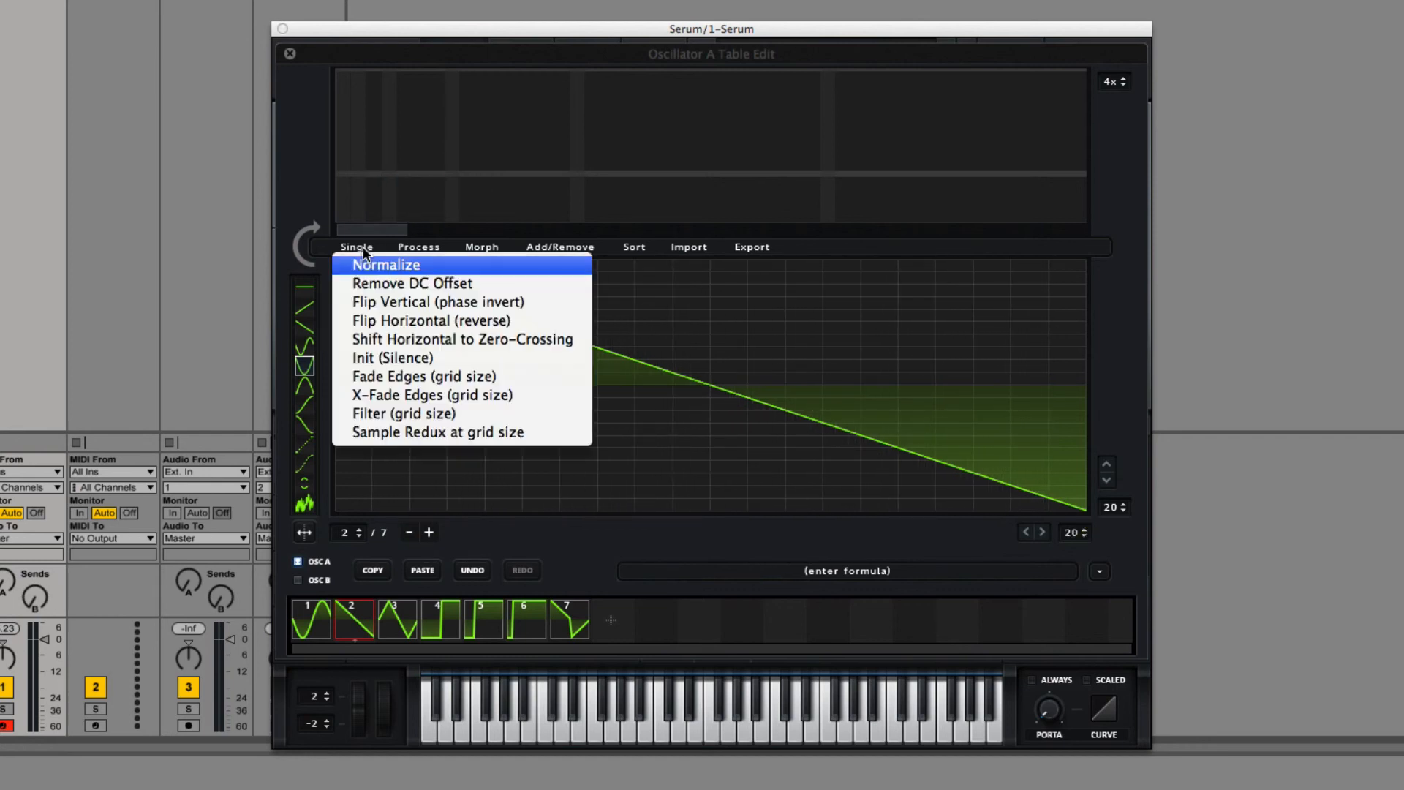
click(432, 437)
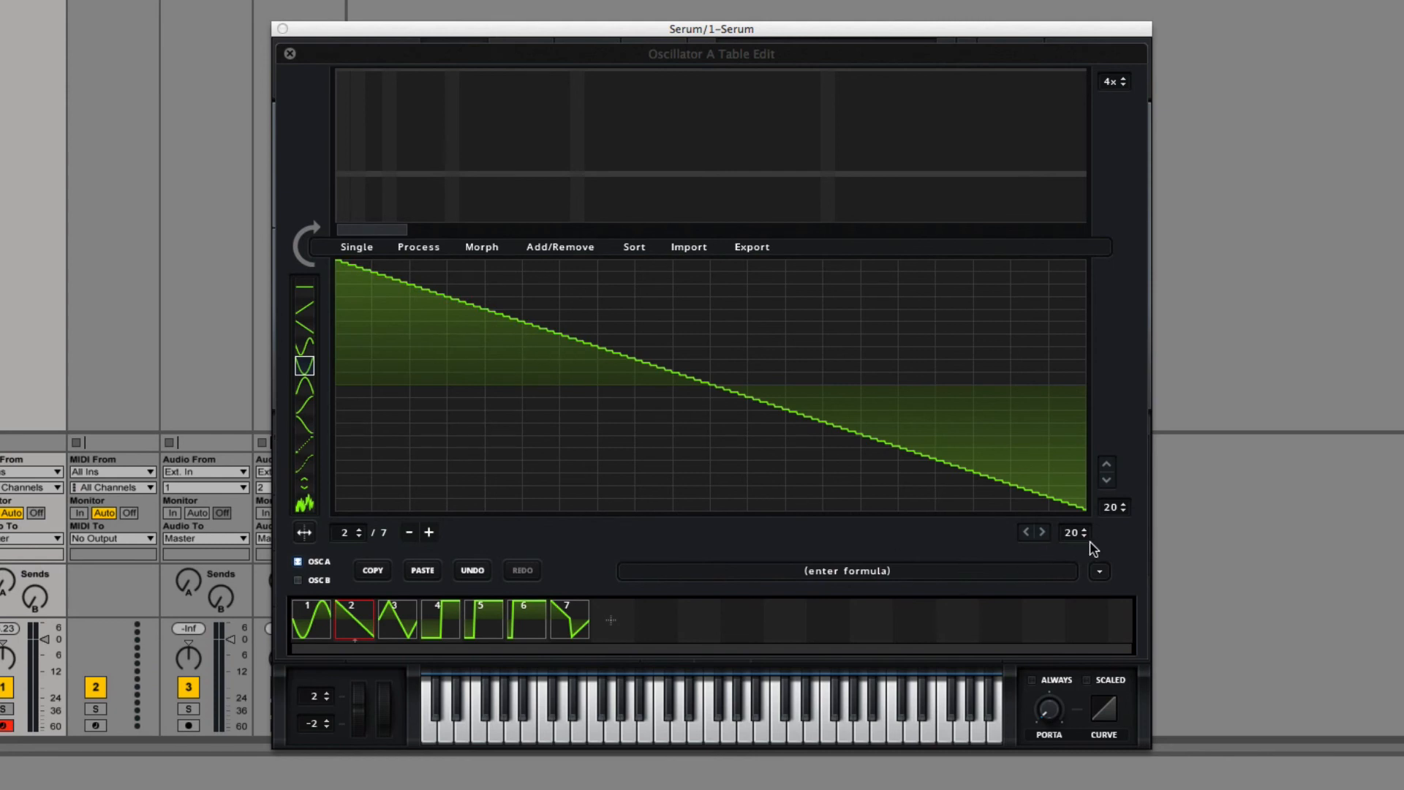
Step: Raise the grid to 30 rows and 30 columns and apply Sample Redux at grid size to frame 2 again
scroll(1088, 534, up, 1)
scroll(1088, 535, up, 9)
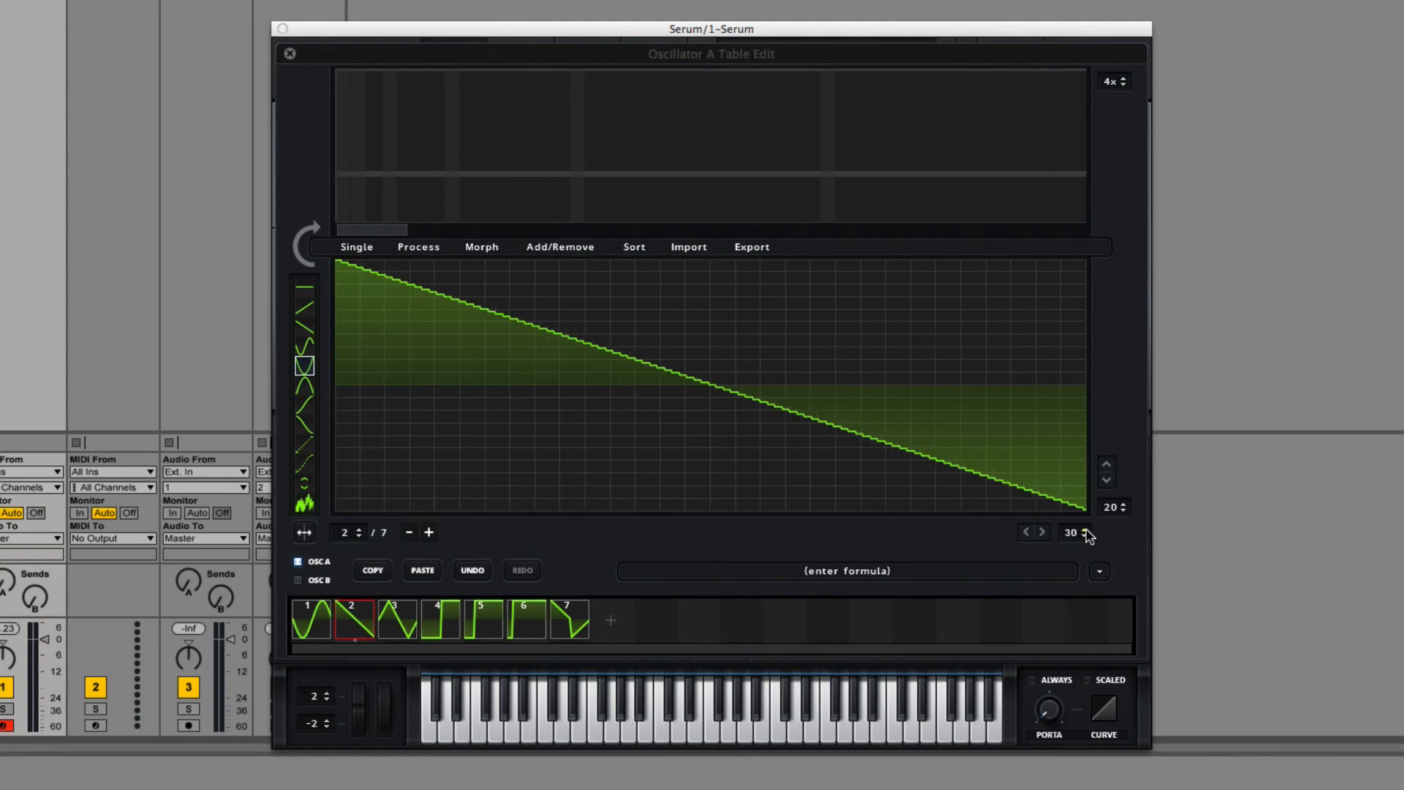
scroll(1117, 510, up, 10)
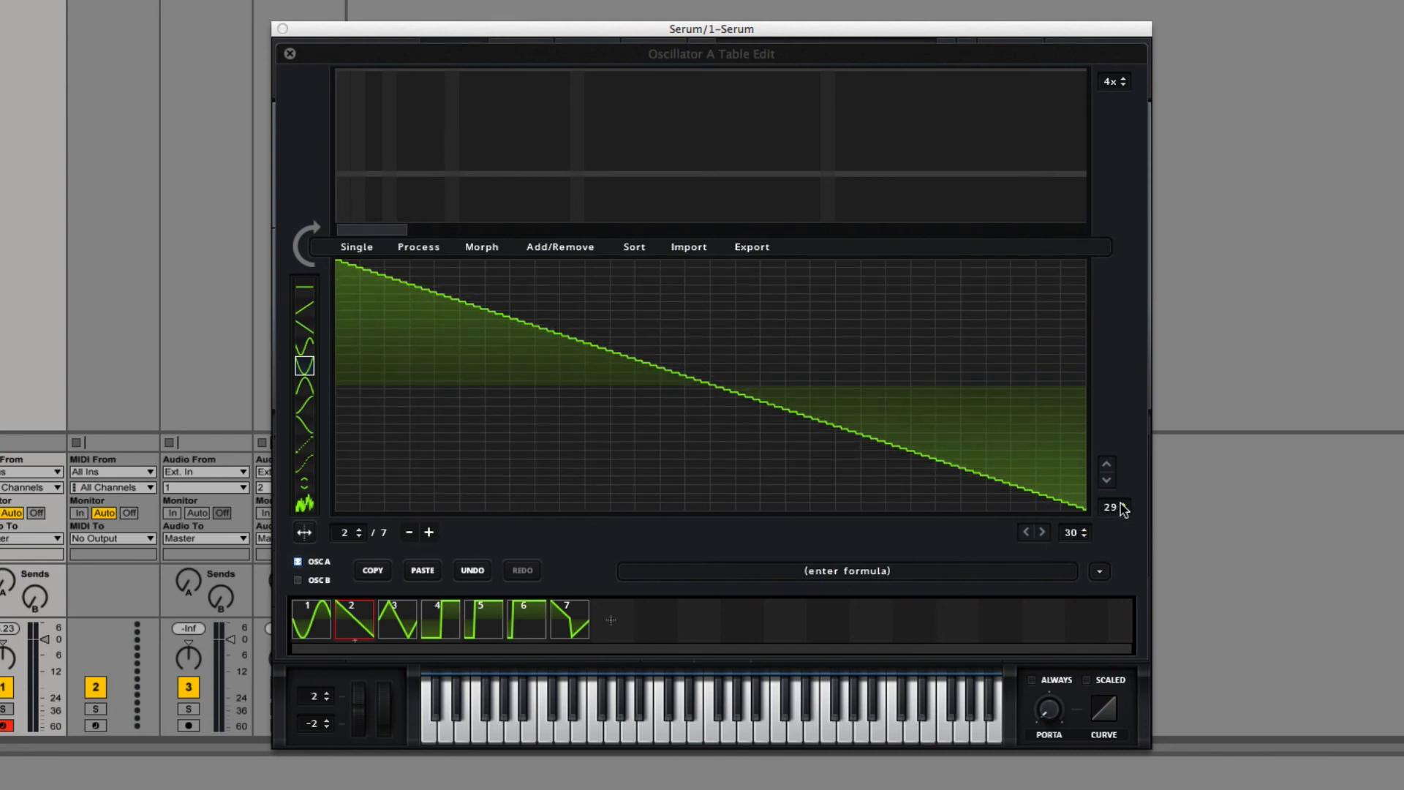
click(357, 248)
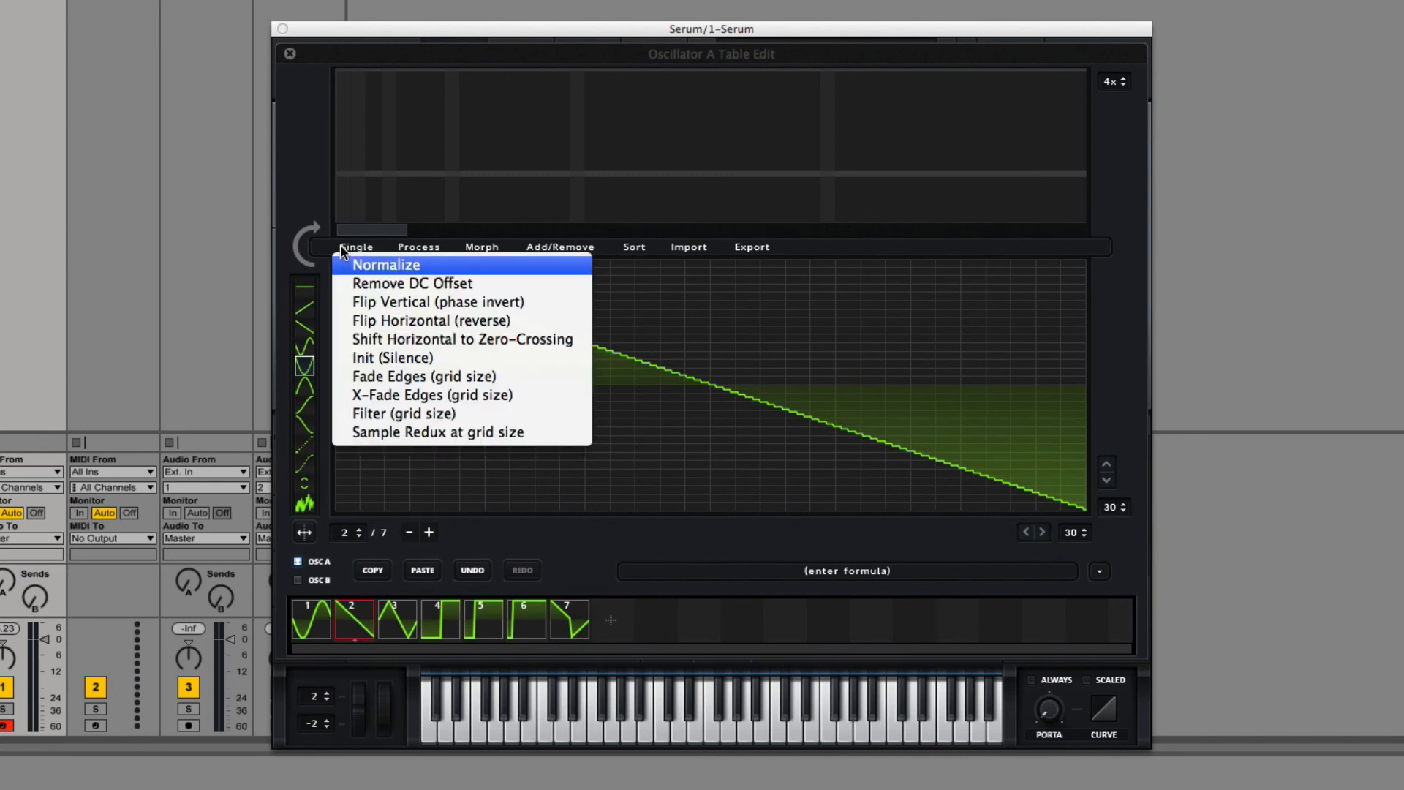
click(400, 433)
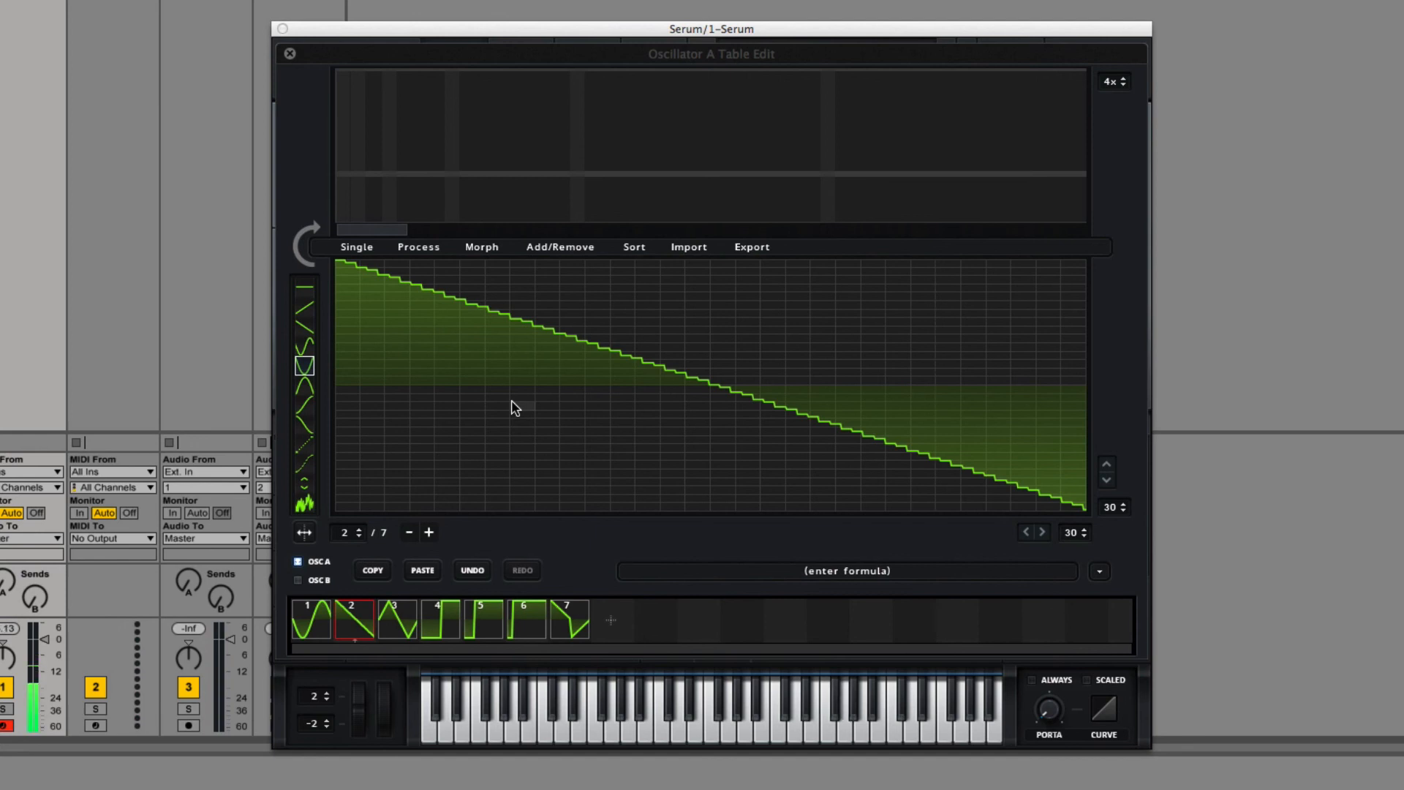
click(369, 249)
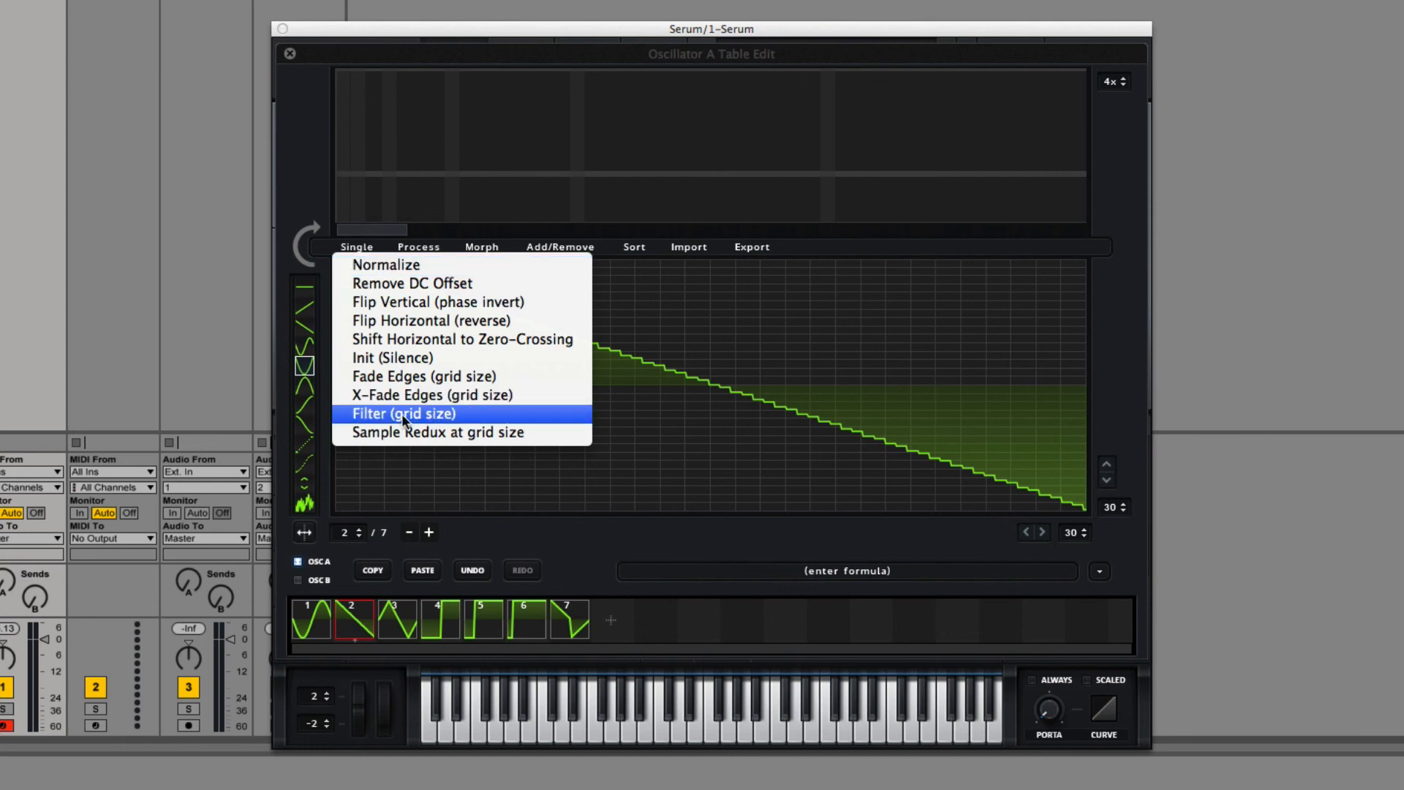
click(1154, 560)
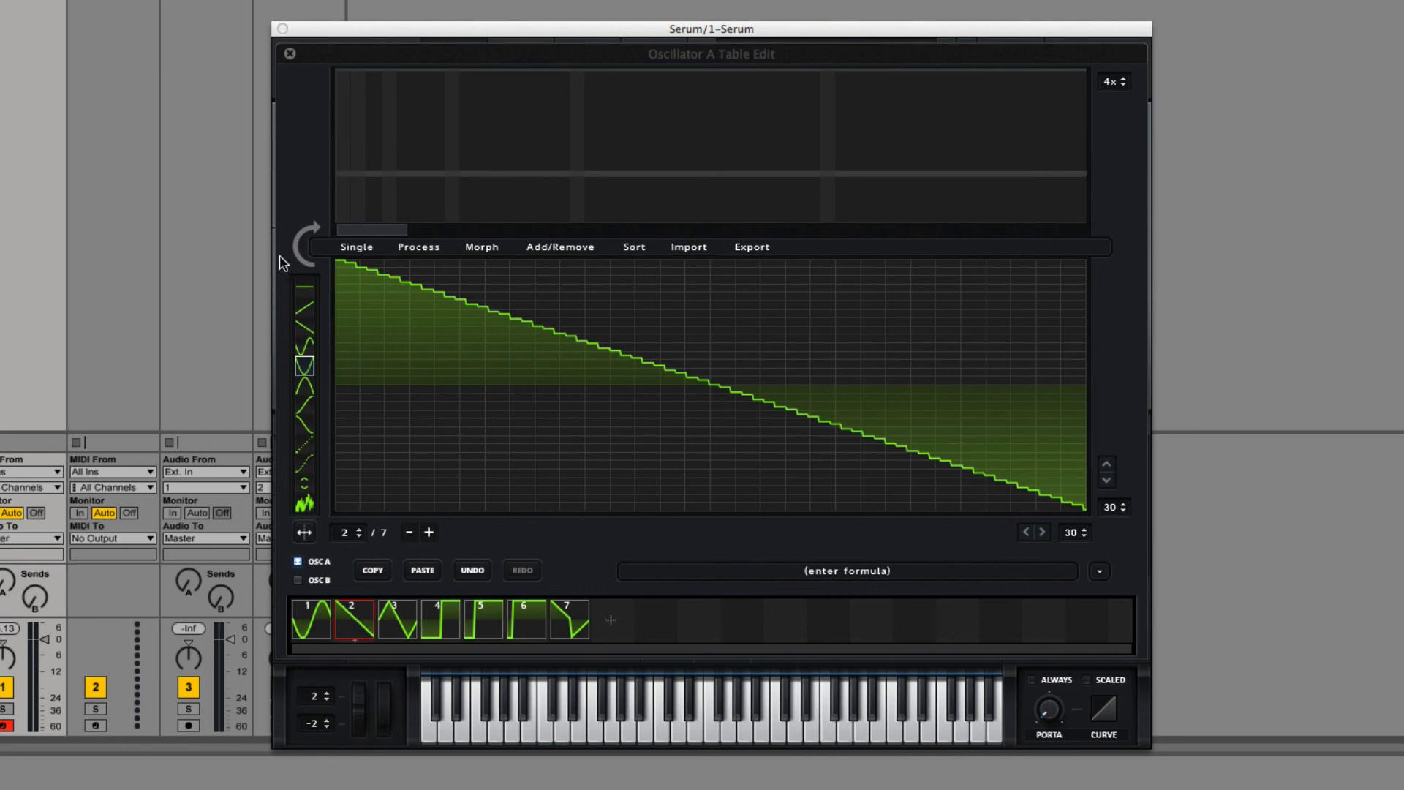
click(345, 247)
click(1121, 540)
click(347, 247)
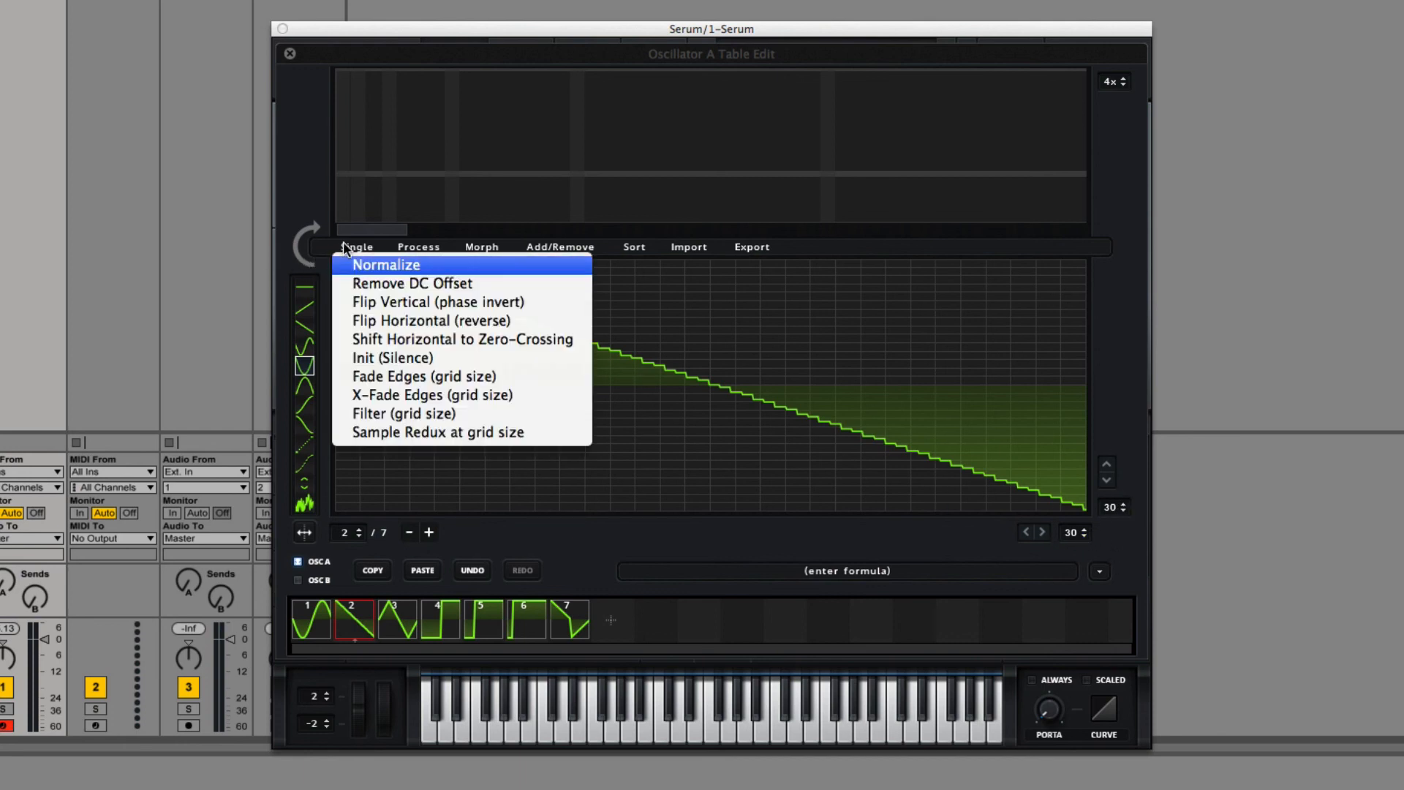
click(886, 566)
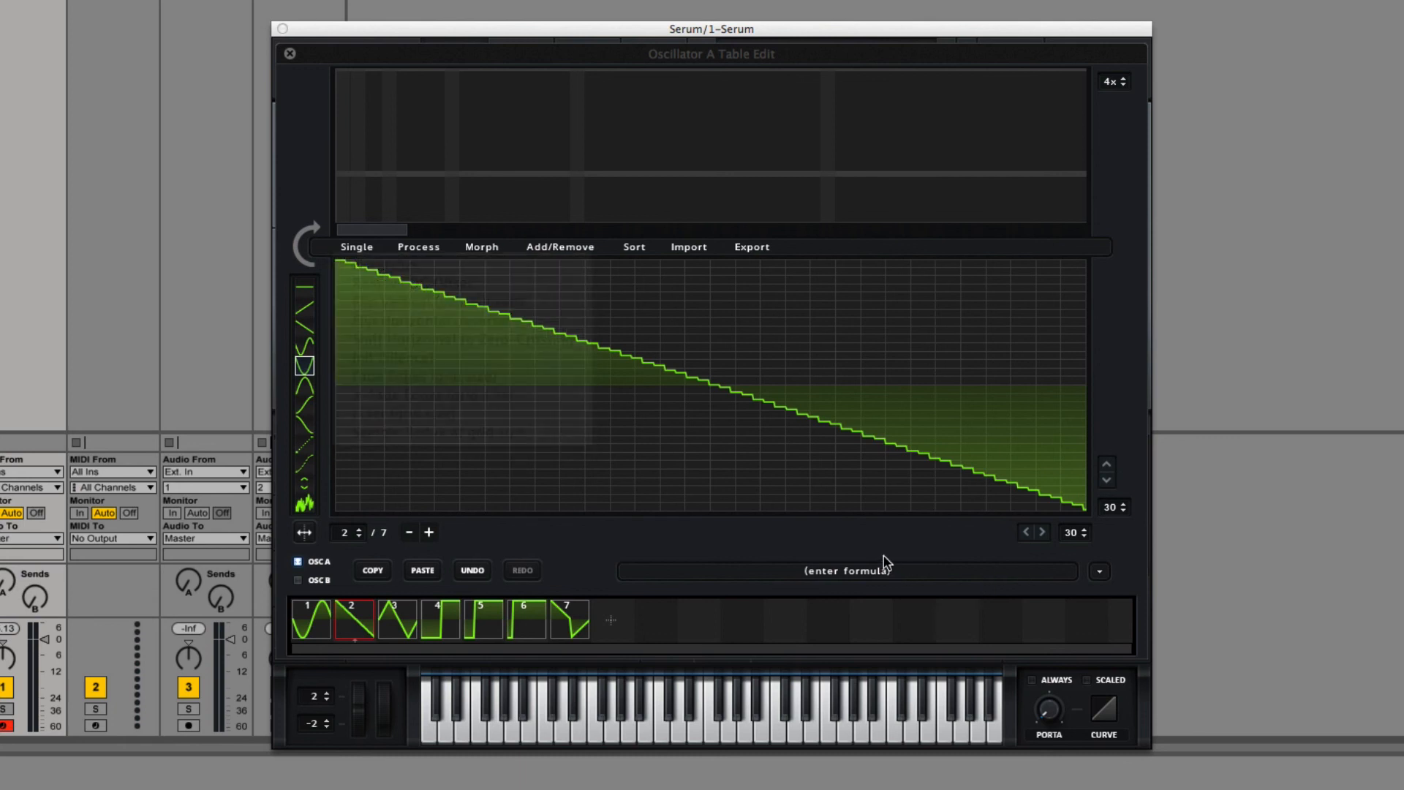
click(357, 251)
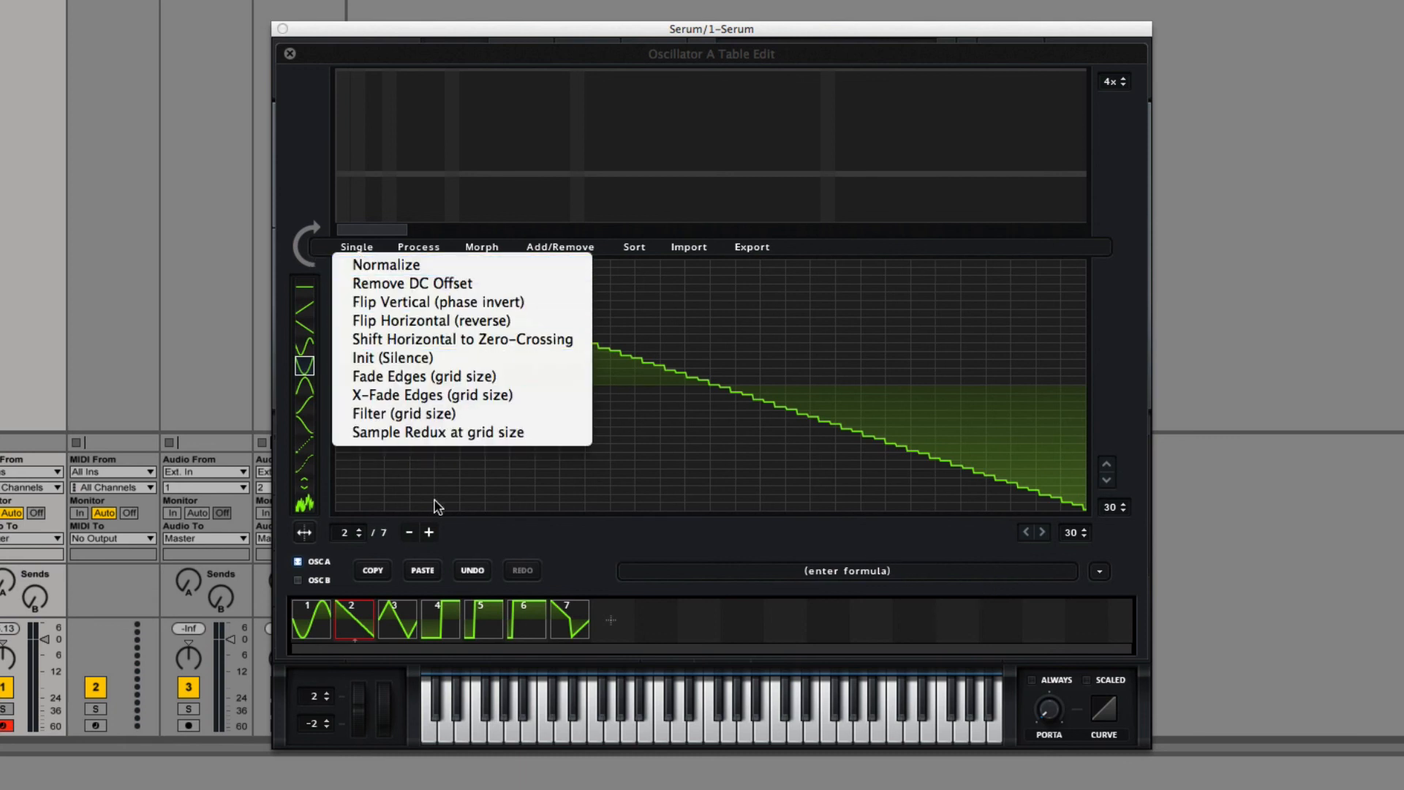
click(644, 543)
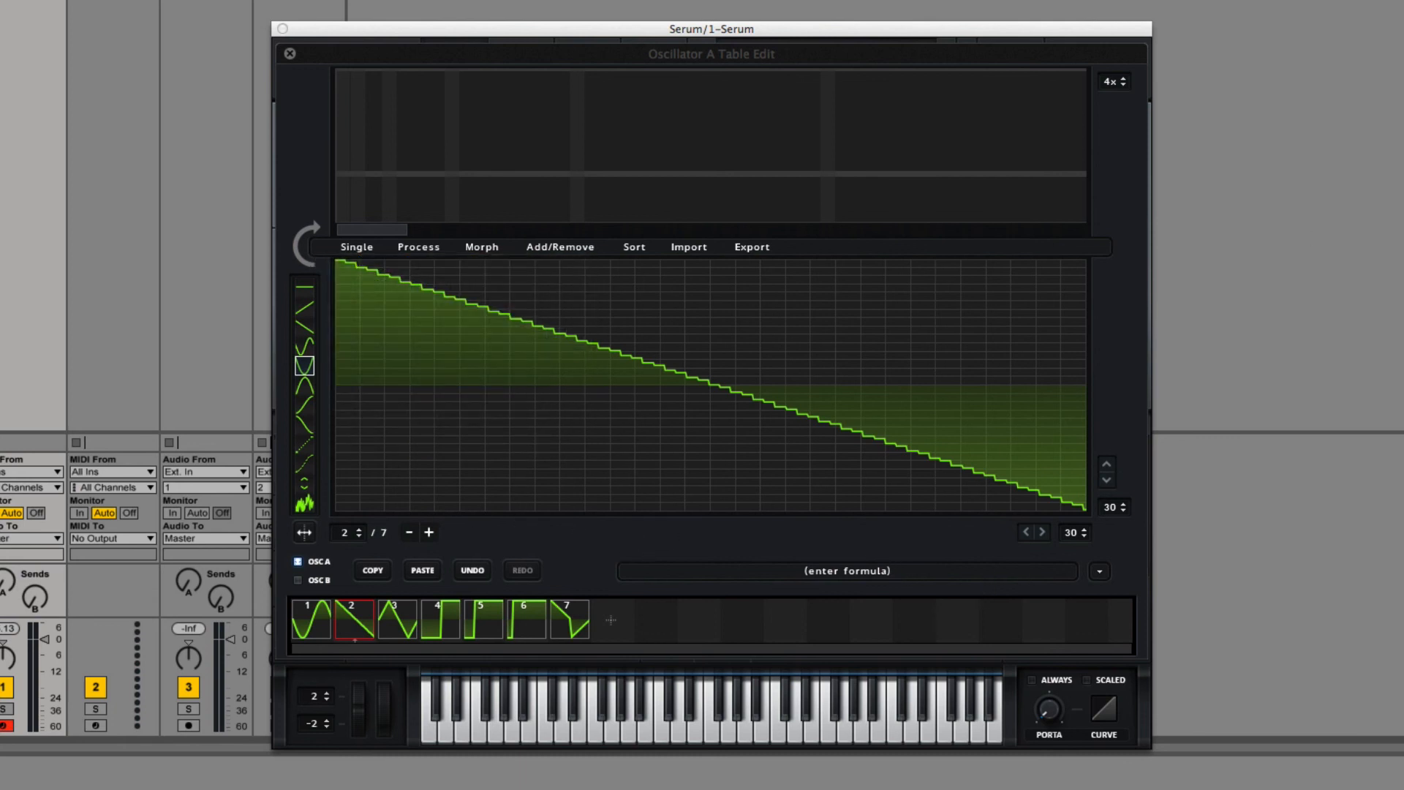